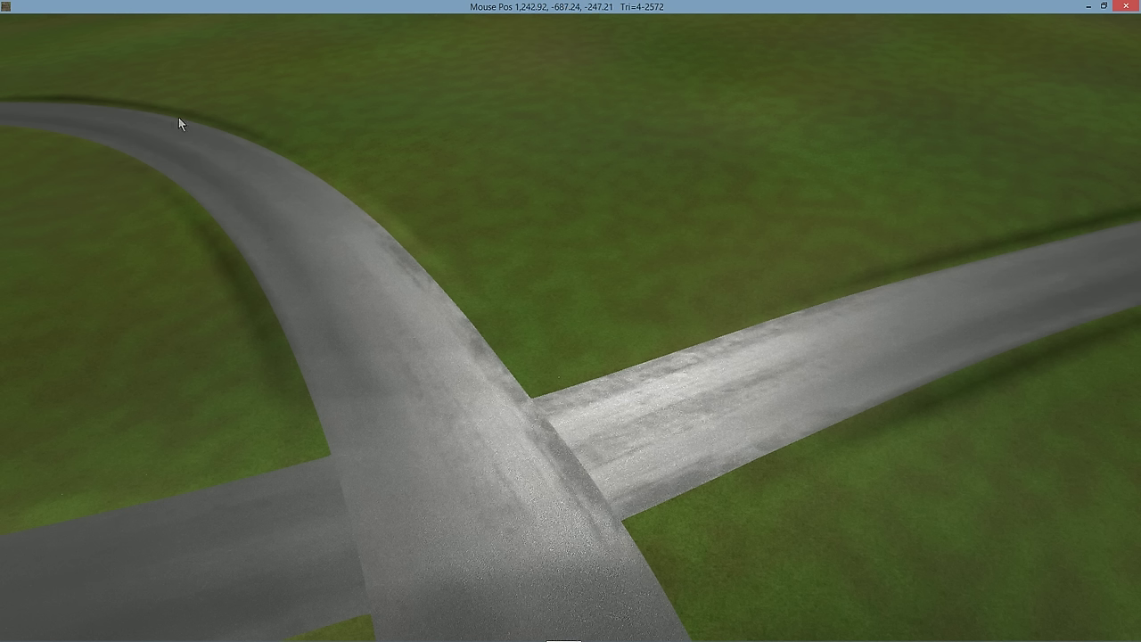
- Place a green tyre string with five nodes on the grass beside the outer edge of the curved road
mouse_move(156, 25)
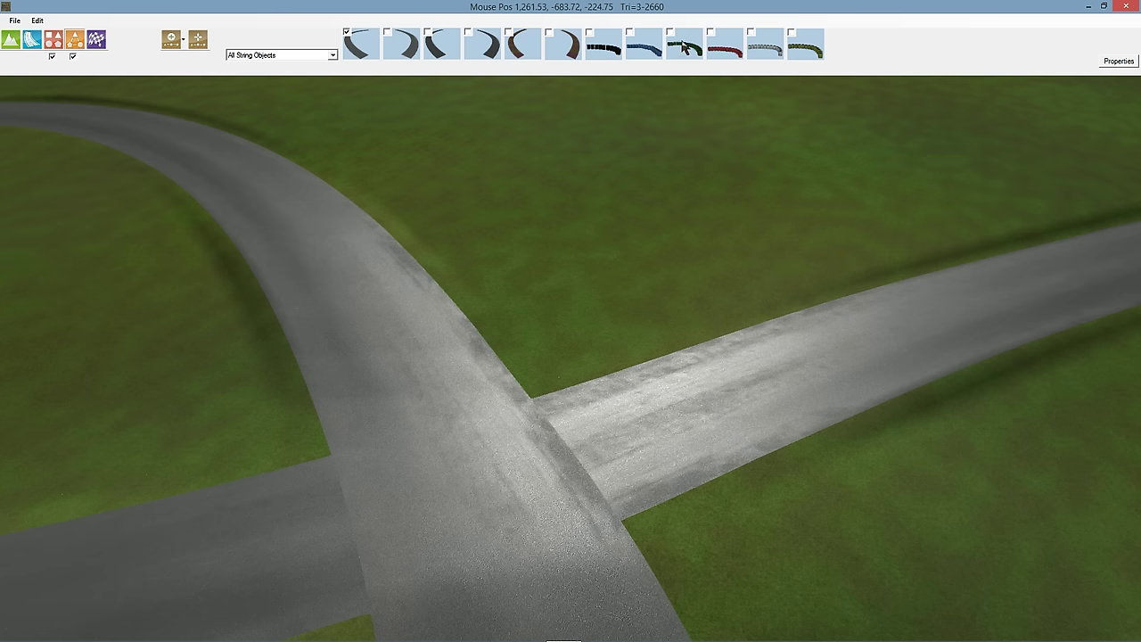
right_drag(402, 159, 429, 137)
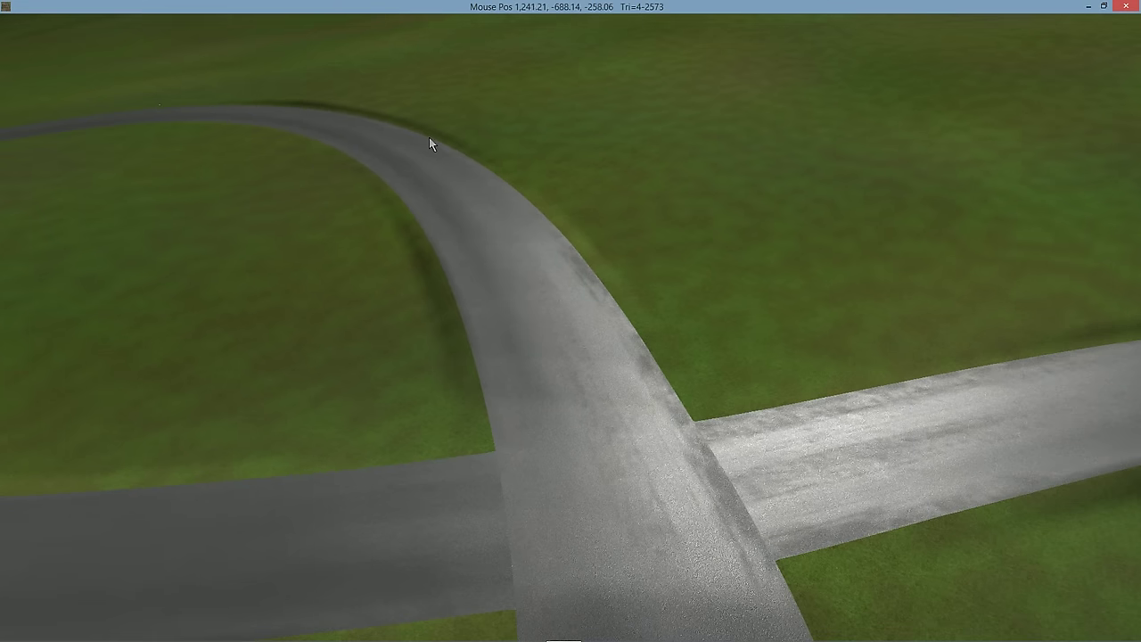
click(557, 186)
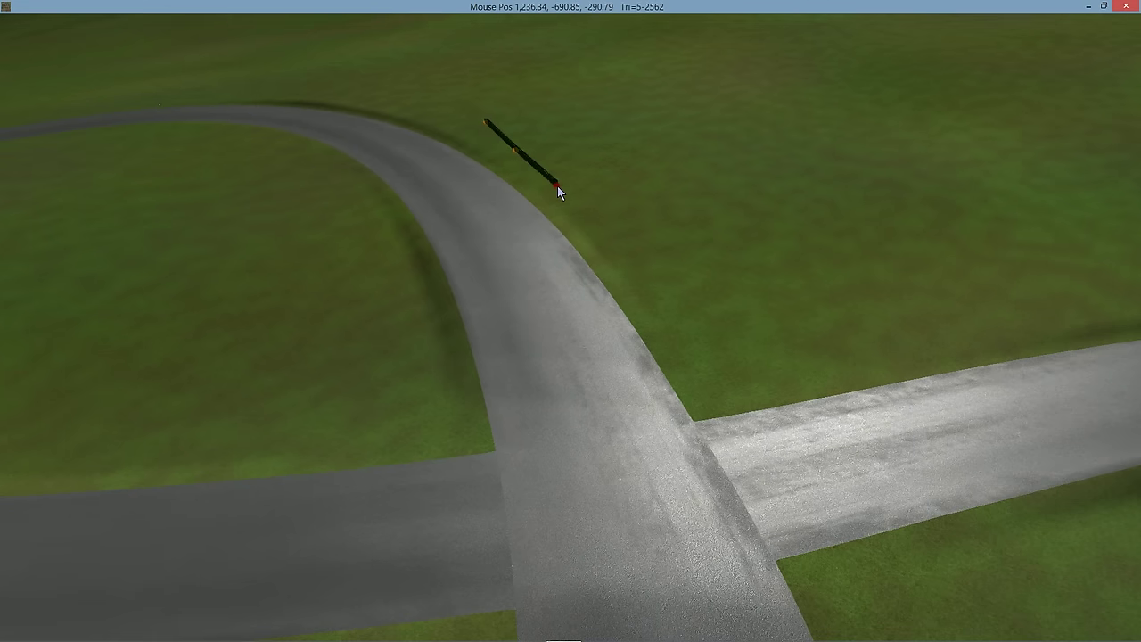
drag(563, 208, 564, 521)
right_drag(614, 431, 716, 461)
click(747, 465)
click(792, 449)
right_drag(790, 452, 774, 472)
- Move the two selected end nodes of the green tyre string farther from the road so that the wall bends
mouse_move(217, 35)
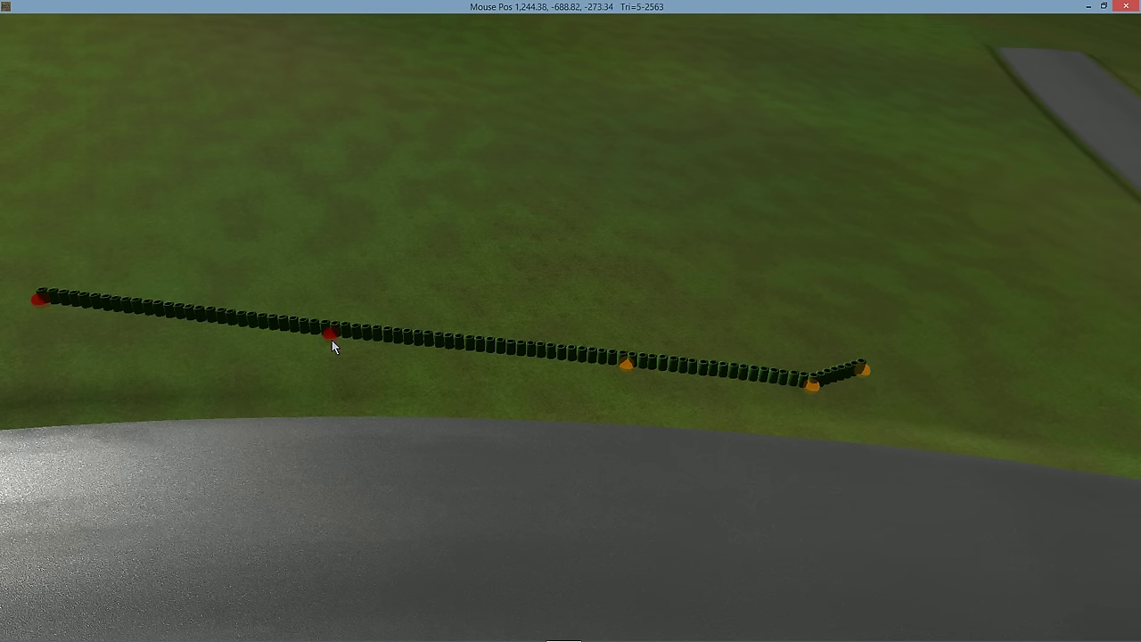
drag(332, 334, 480, 330)
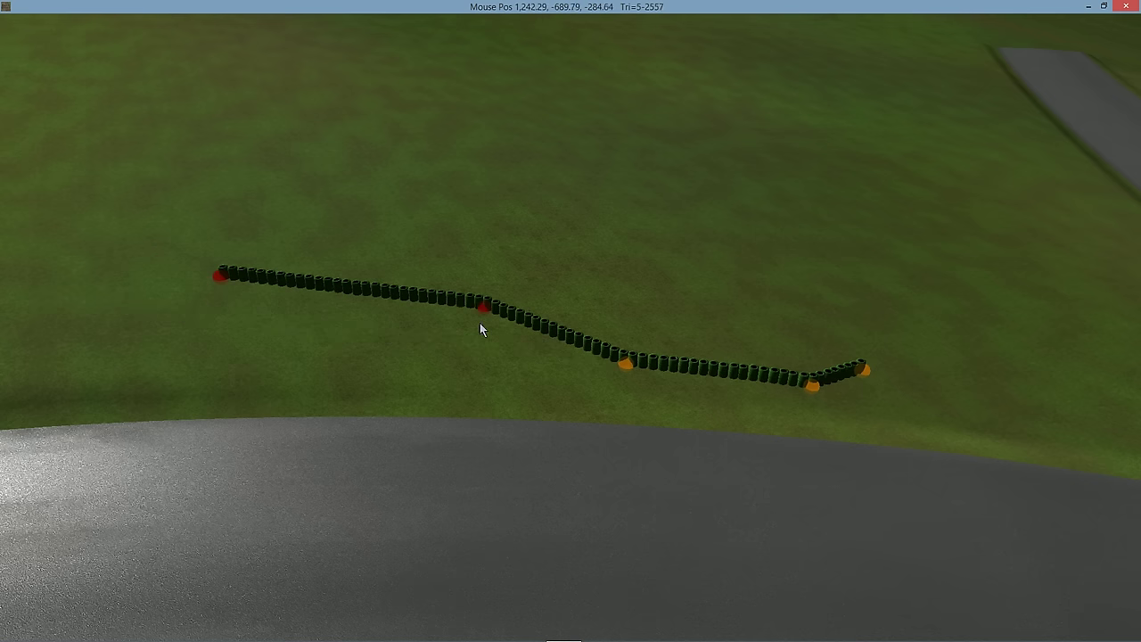
click(223, 282)
click(229, 283)
- Draw two red tyre strings with Freehand Draw on the grass beyond the green one, one long and winding, one short
click(729, 41)
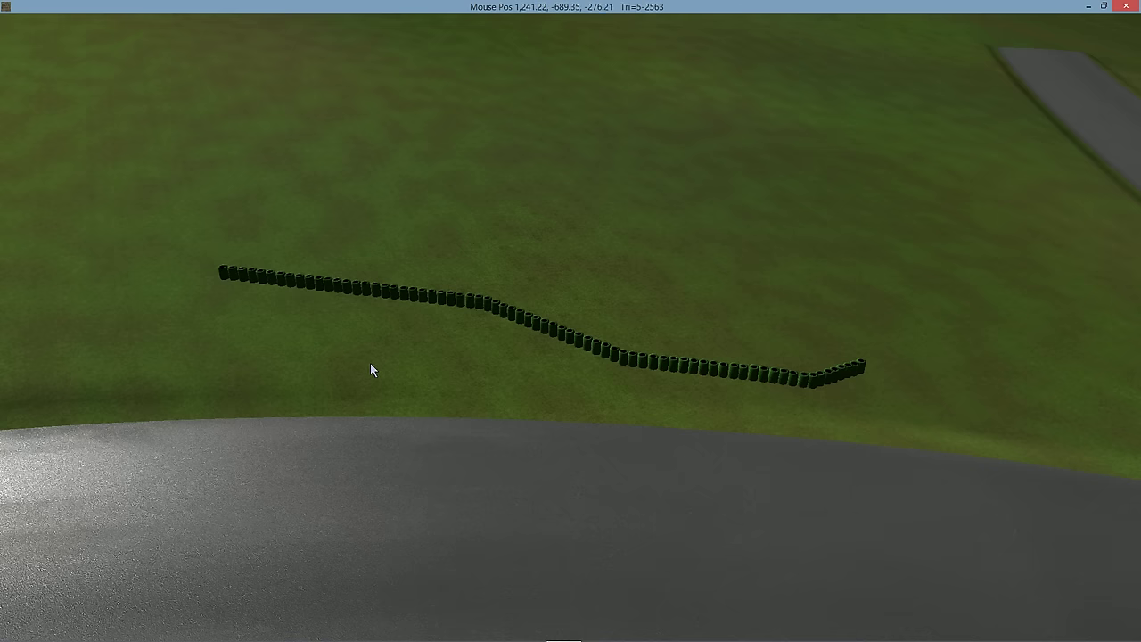
mouse_move(486, 7)
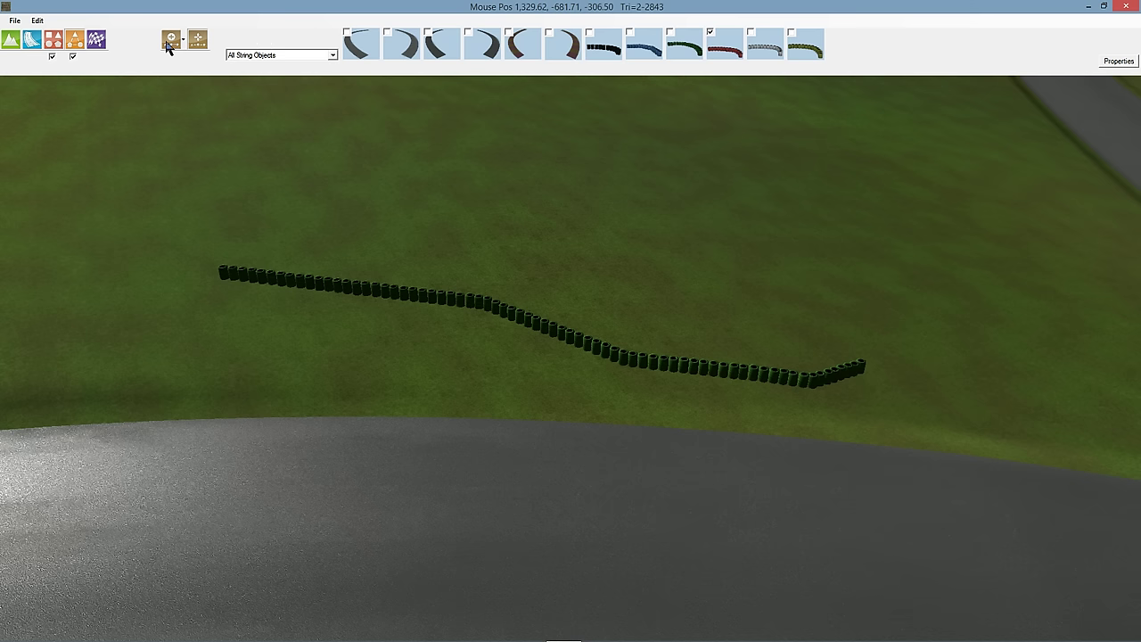
click(178, 40)
click(213, 85)
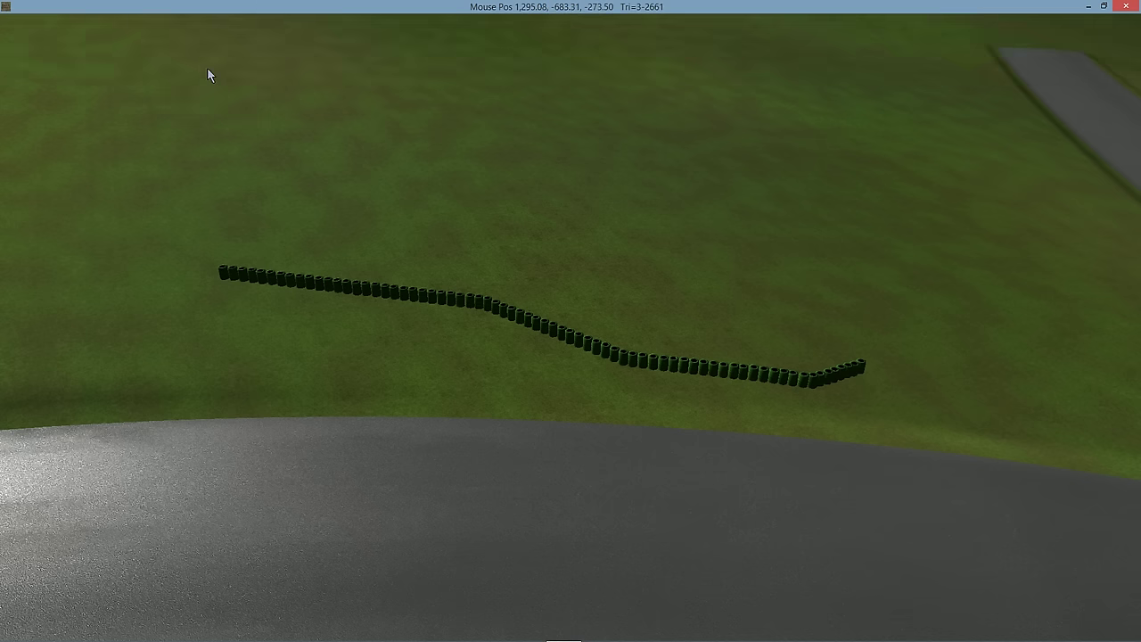
drag(125, 219, 192, 157)
mouse_move(292, 161)
mouse_down()
mouse_move(456, 202)
mouse_move(663, 170)
mouse_move(840, 267)
mouse_move(928, 155)
mouse_move(741, 115)
mouse_move(600, 118)
mouse_move(247, 77)
mouse_up()
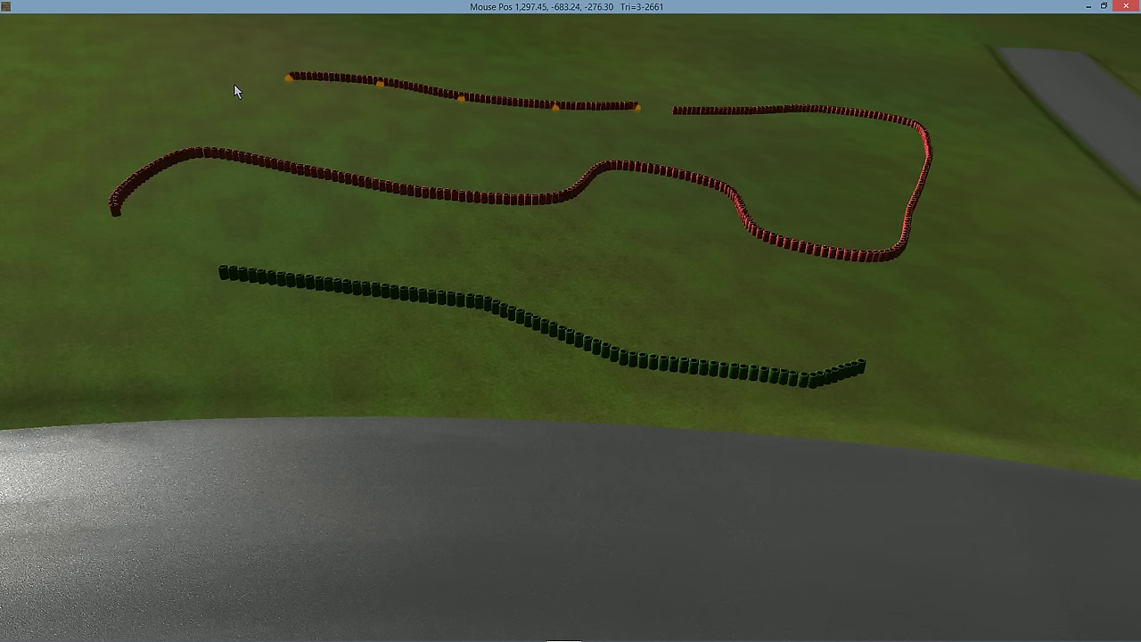
- Draw another short, curving red tyre string freehand on the grass, beside the start of the long red one
mouse_move(224, 10)
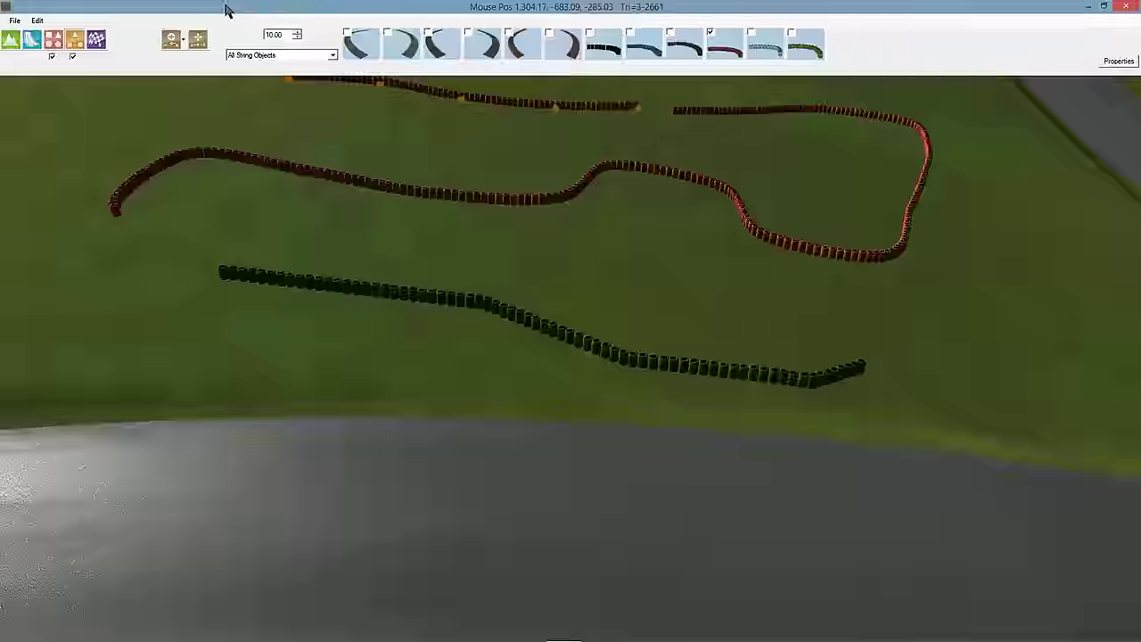
click(169, 43)
click(176, 145)
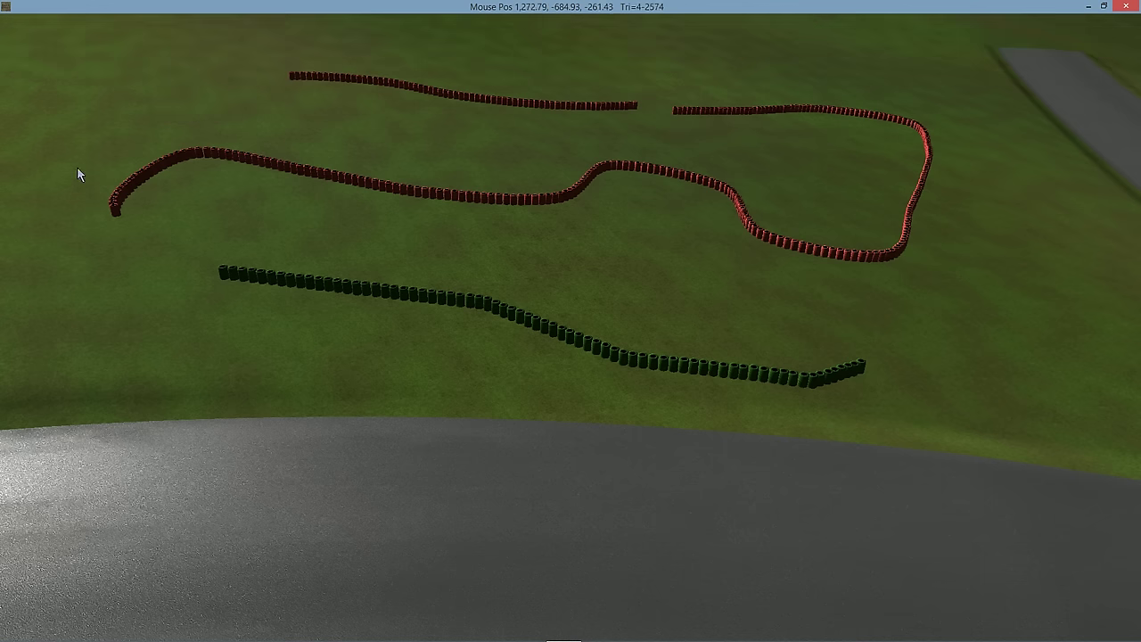
mouse_move(75, 170)
mouse_down()
mouse_move(113, 102)
mouse_move(106, 111)
mouse_move(209, 112)
mouse_move(246, 77)
mouse_up()
- Draw a zigzag red tyre string with five nodes across the road using Straight Line
click(171, 40)
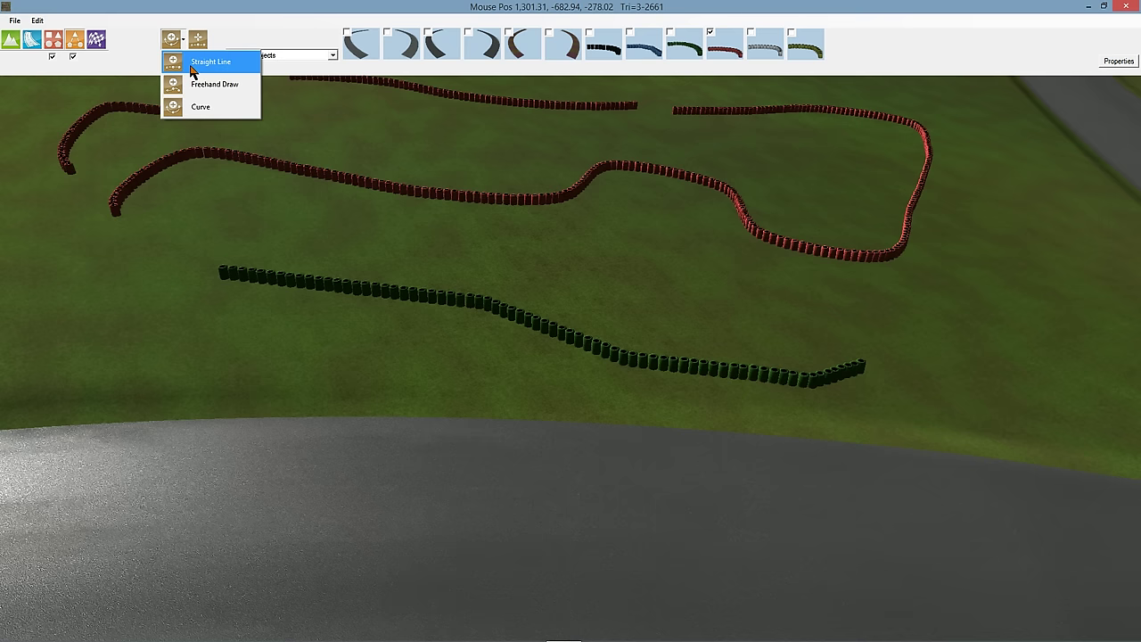
click(212, 63)
click(191, 505)
click(259, 452)
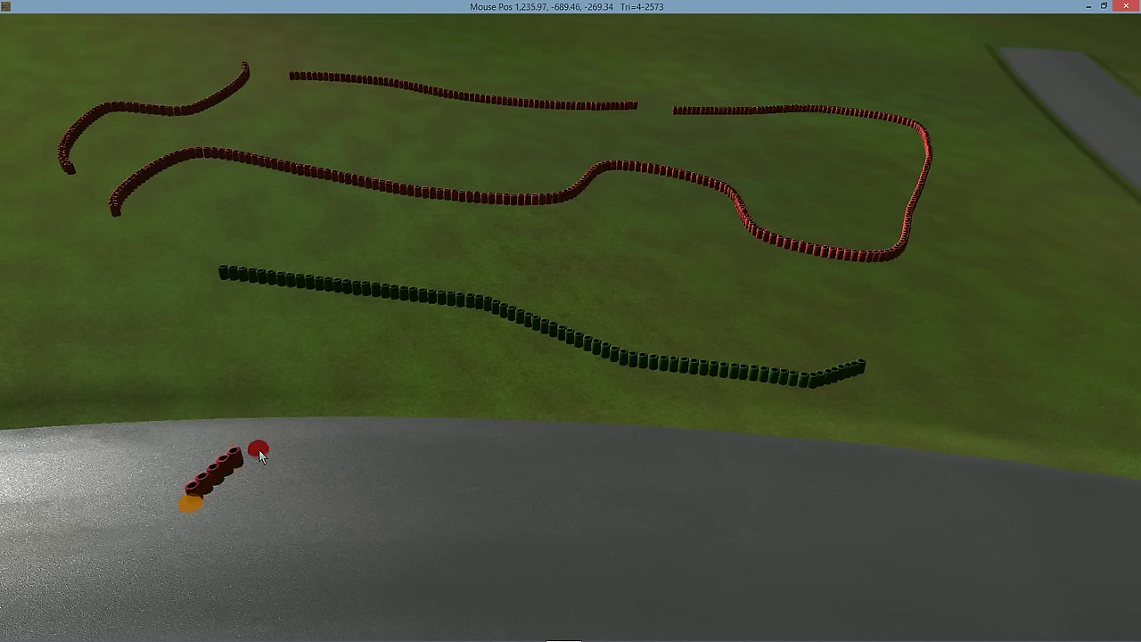
click(368, 532)
click(477, 460)
click(476, 459)
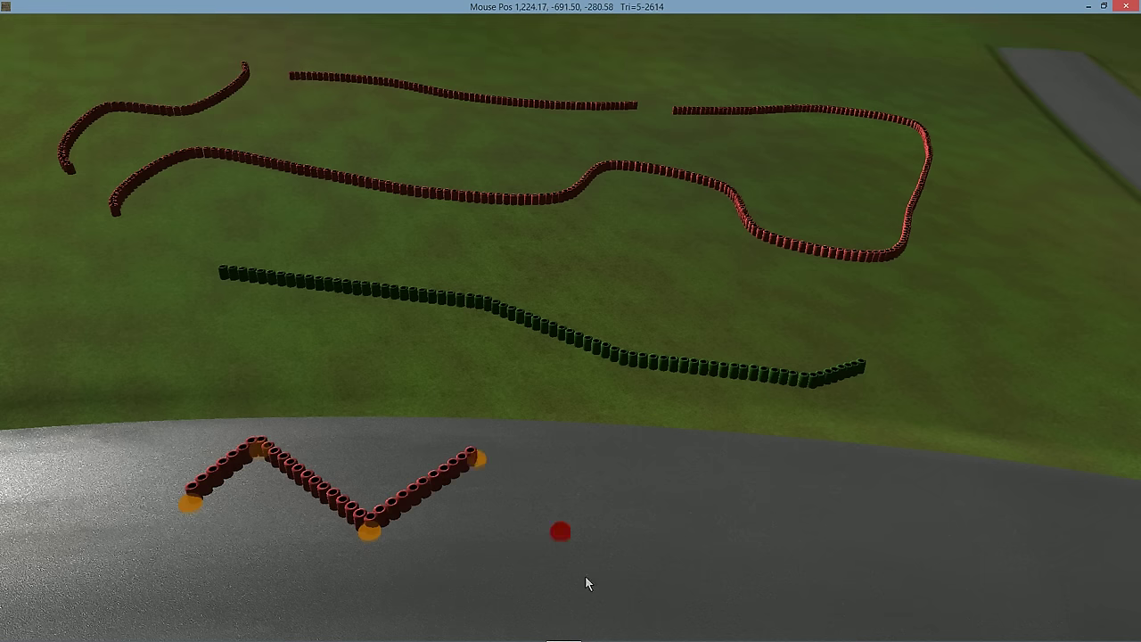
click(575, 528)
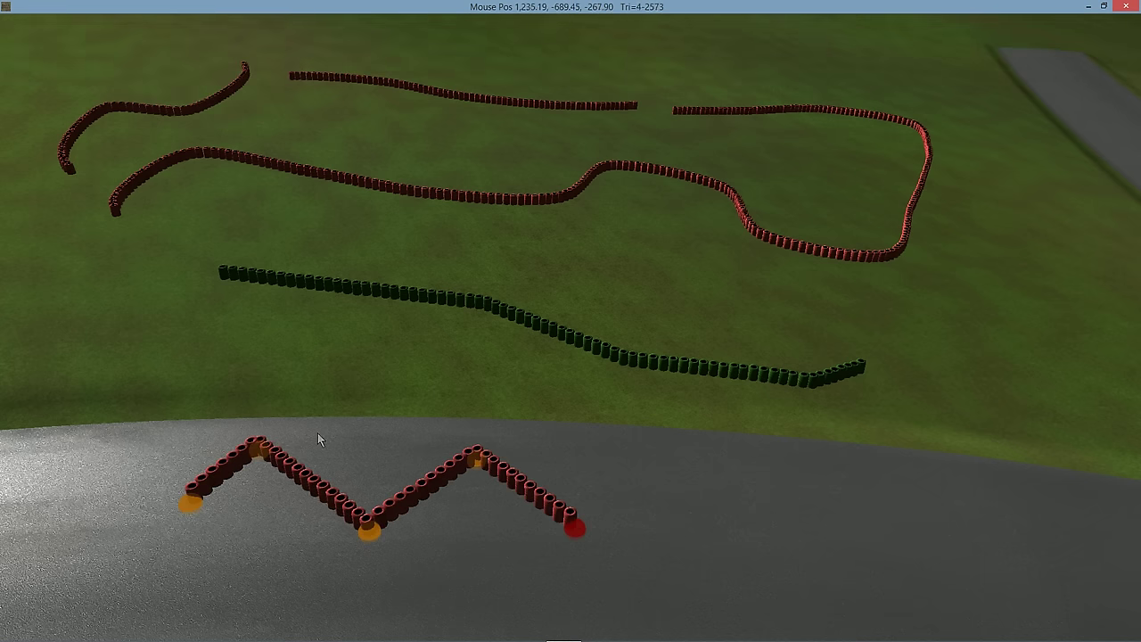
- Switch the zigzag tyre string's type to curve and back to straight line
mouse_move(1006, 28)
click(1119, 62)
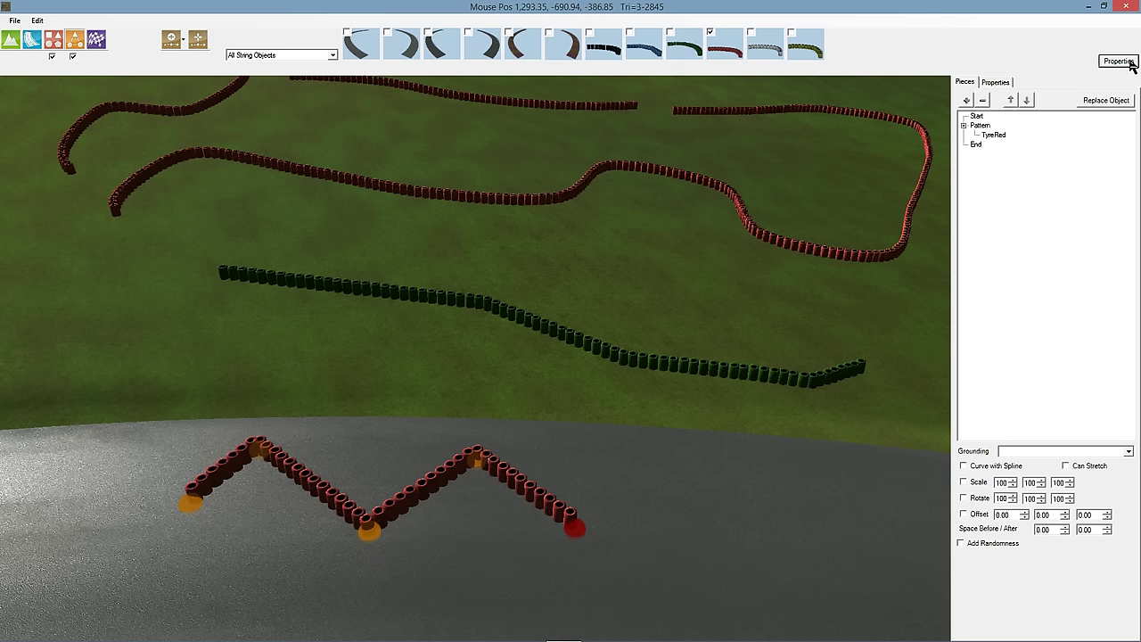
click(997, 82)
click(1008, 100)
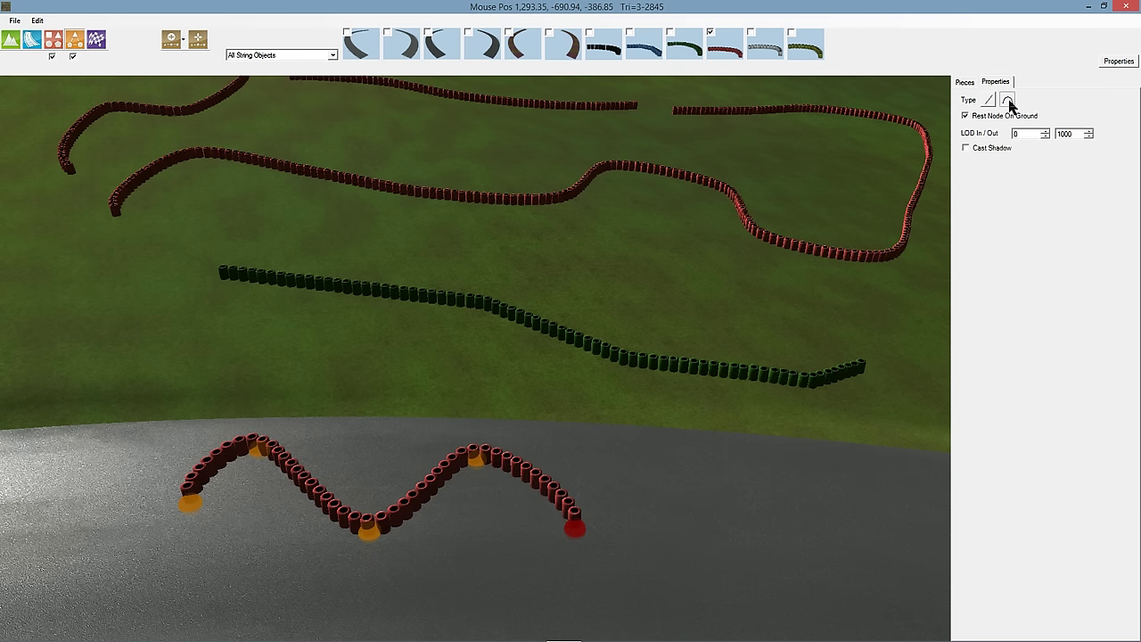
click(990, 101)
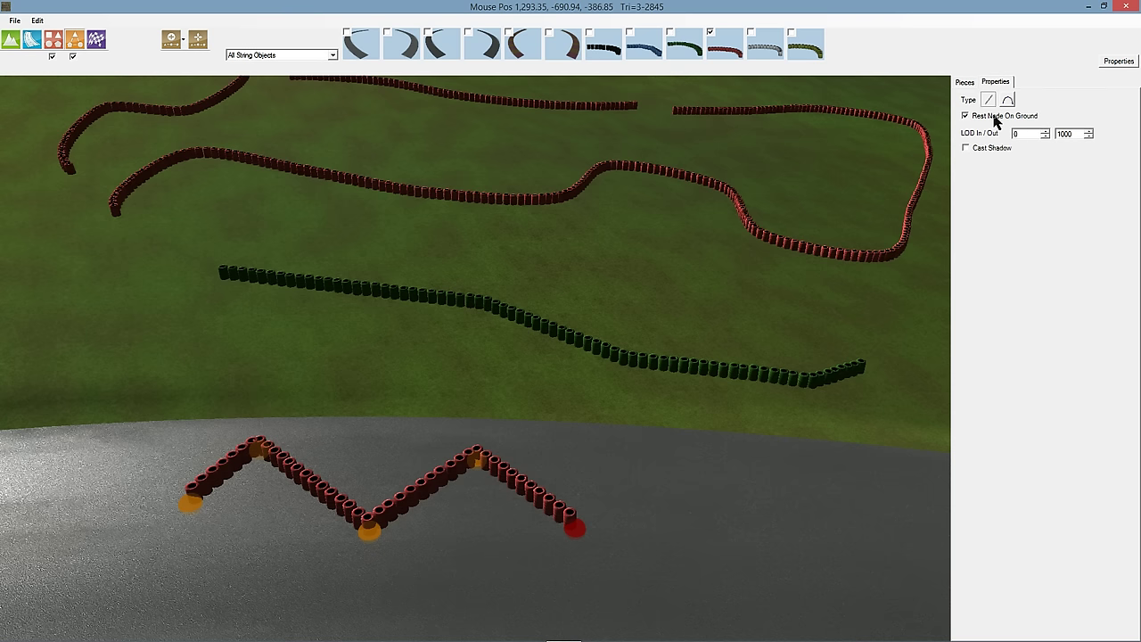
- Raise the second-to-last node of the zigzag tyre string above the road surface
key(space)
right_drag(672, 342, 784, 343)
scroll(650, 373, up, 4)
key(space)
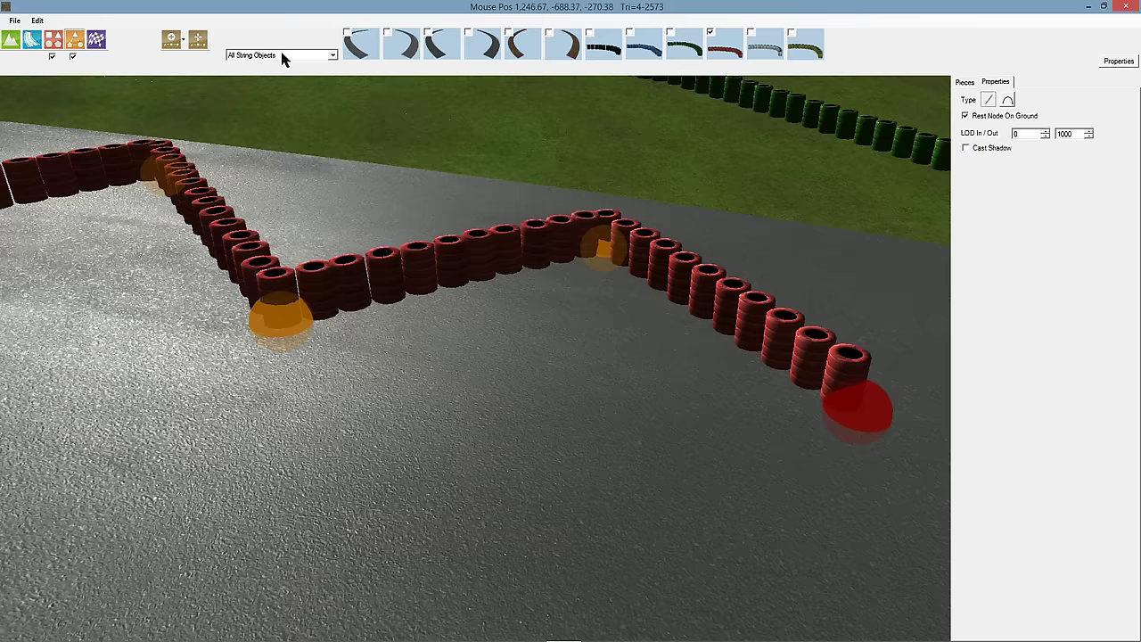
key(space)
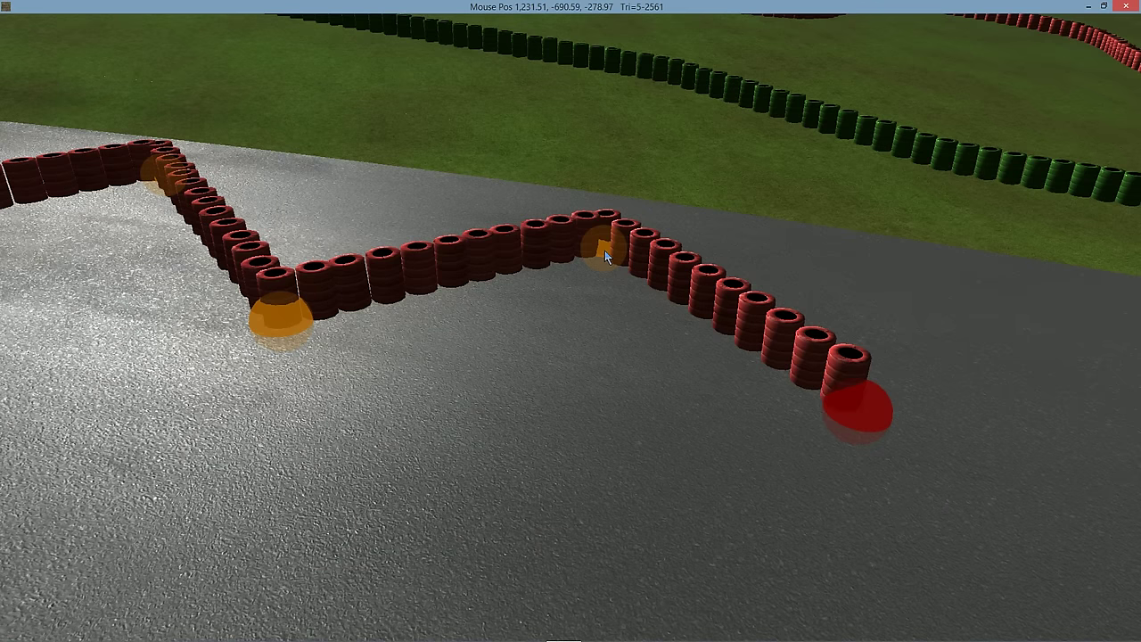
drag(605, 251, 614, 138)
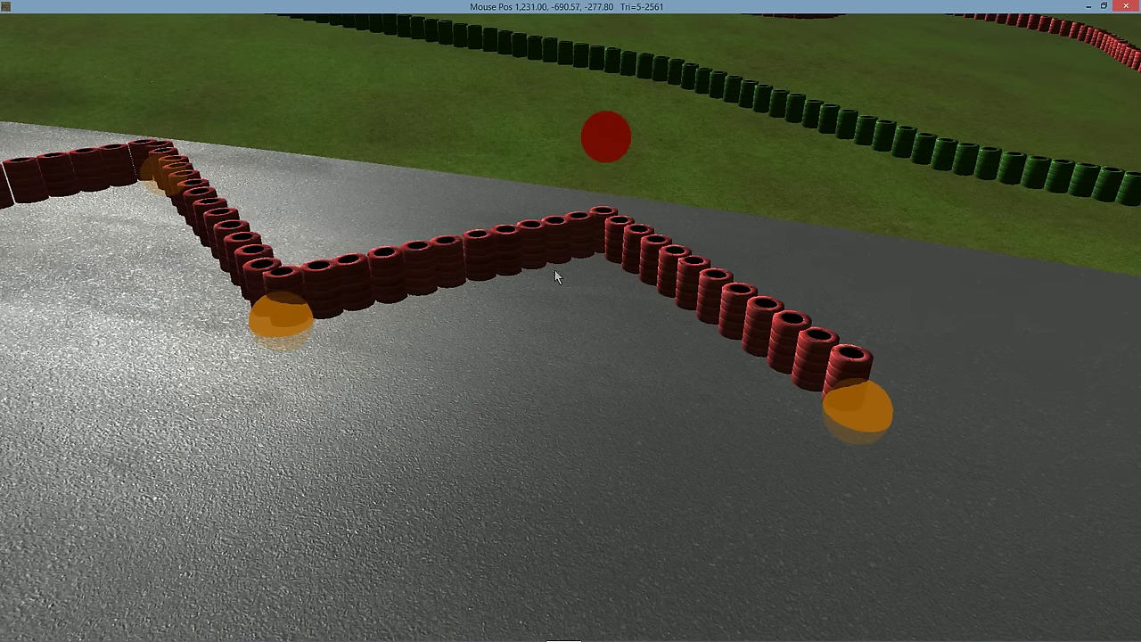
middle_drag(555, 270, 320, 278)
- Add a TyreWhite piece after TyreRed in the zigzag string's pattern
key(Tab)
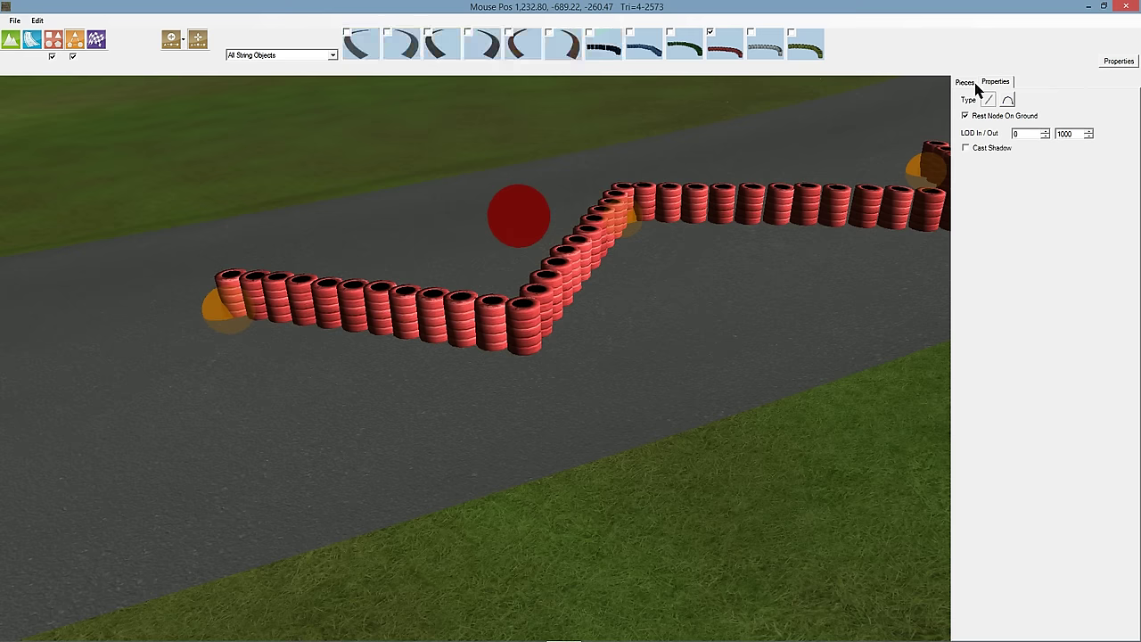
click(967, 82)
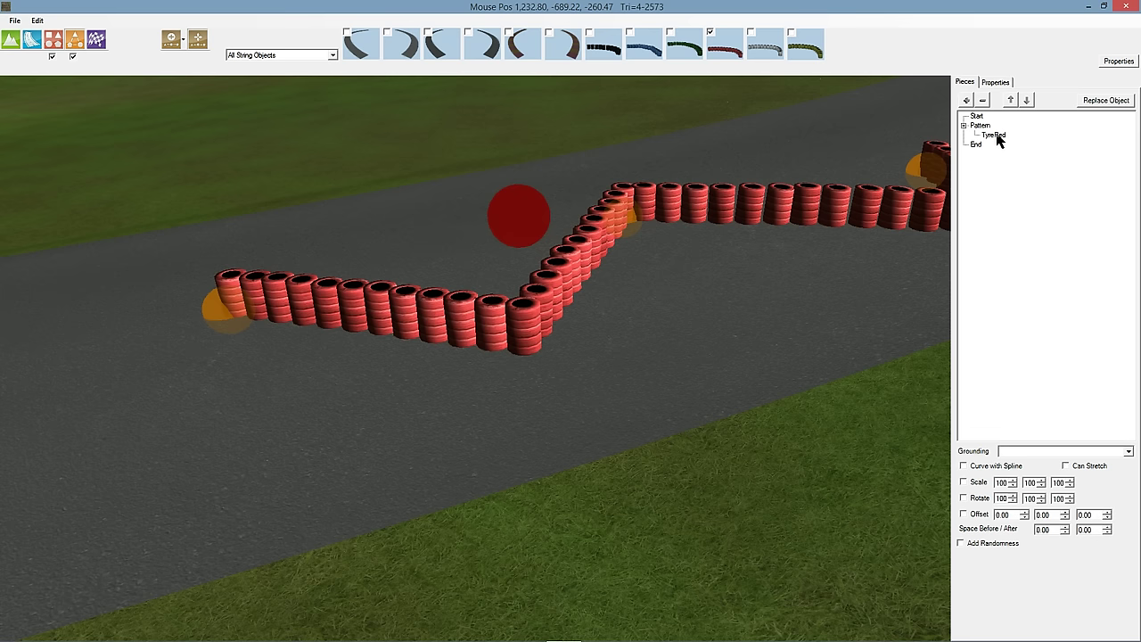
click(995, 135)
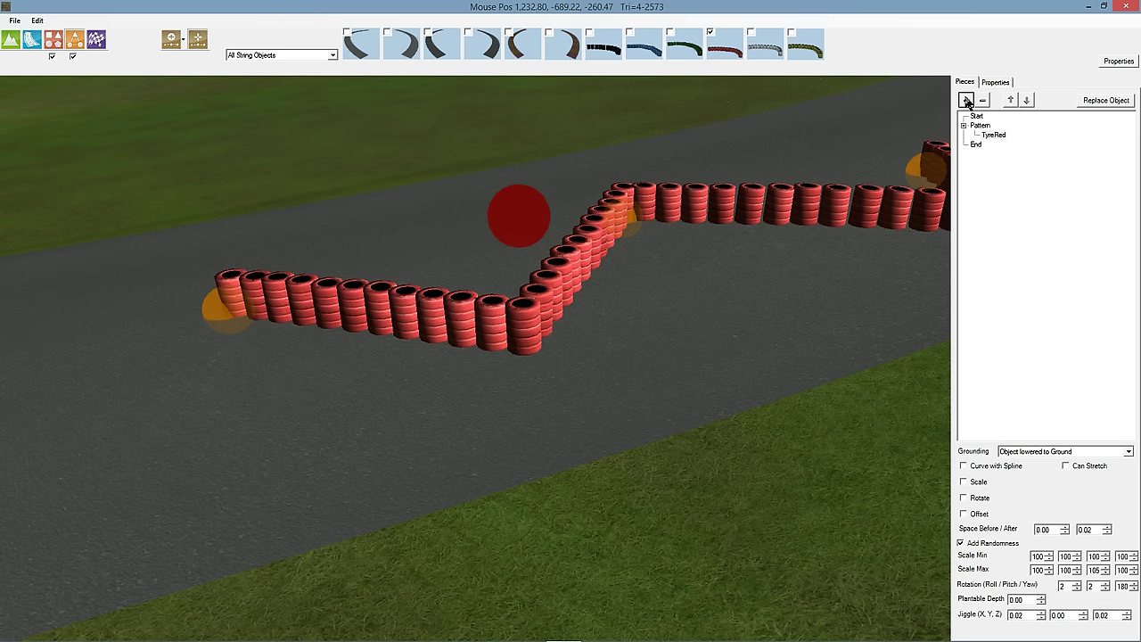
click(966, 100)
double_click(290, 51)
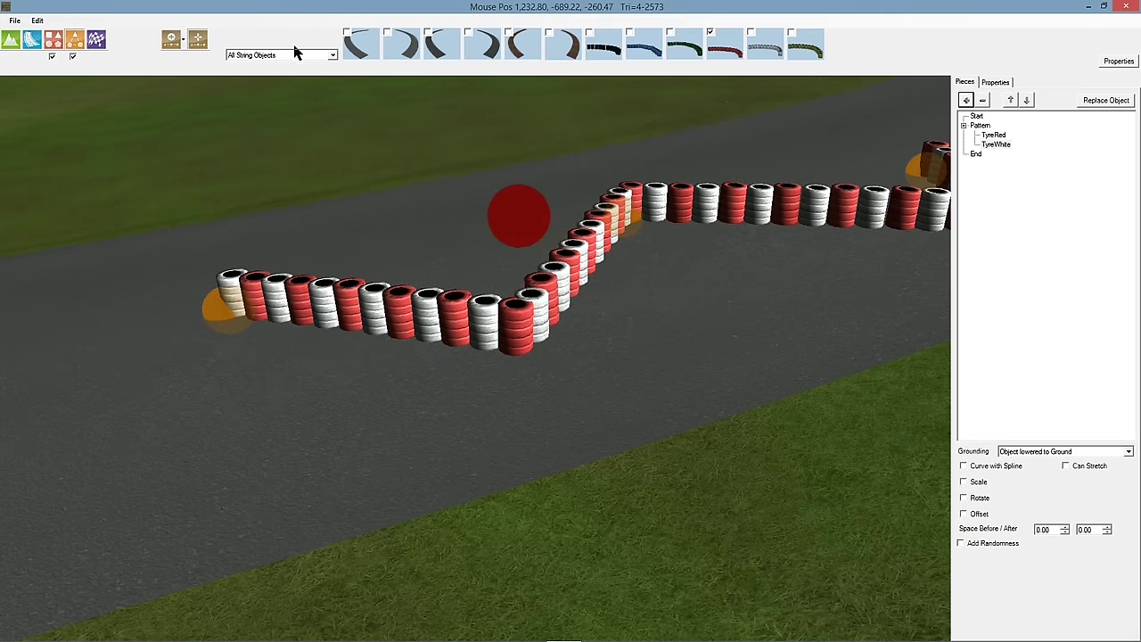
- Select both the TyreRed and TyreWhite pieces and set their grounding to Object lowered and tilted to Ground
key(space)
key(Tab)
key(Tab)
key(Tab)
click(985, 134)
key(Tab)
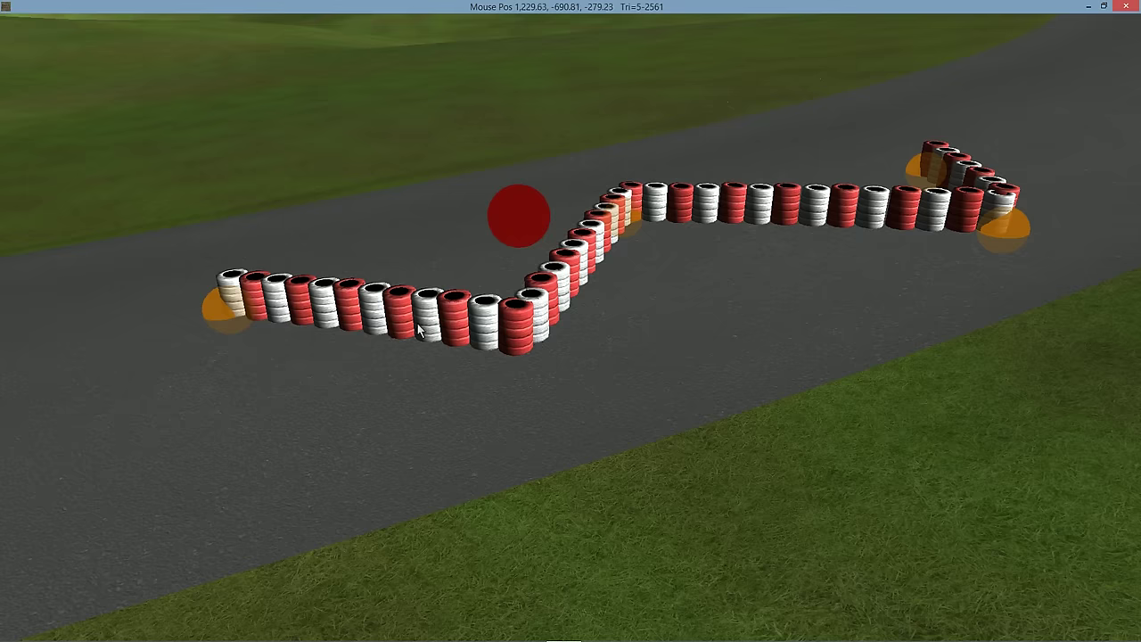
key(Tab)
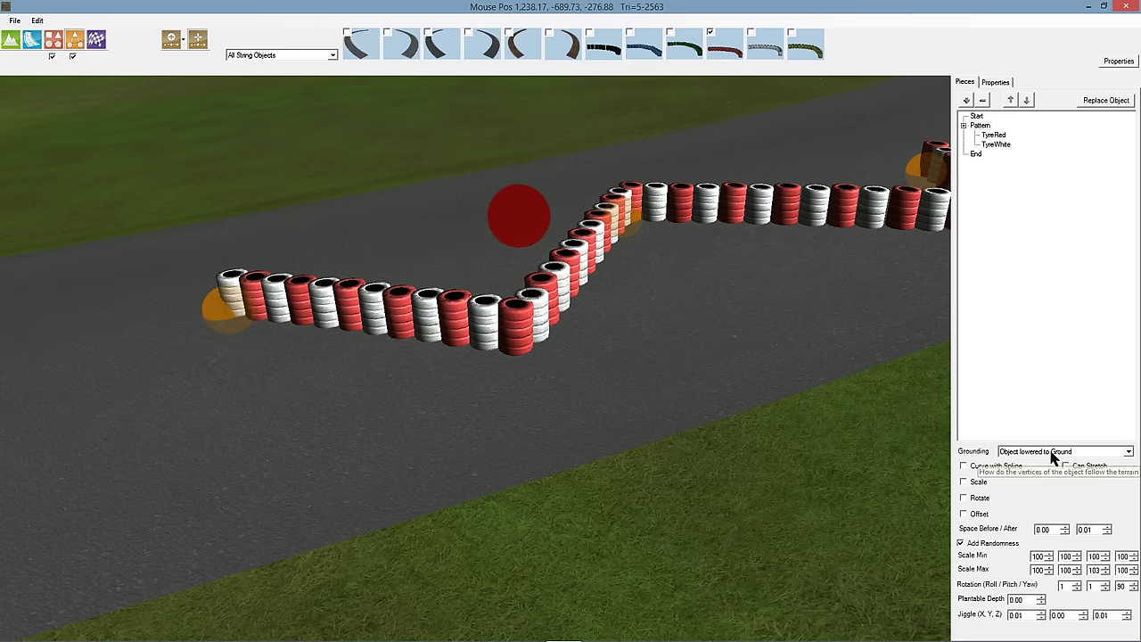
click(1051, 451)
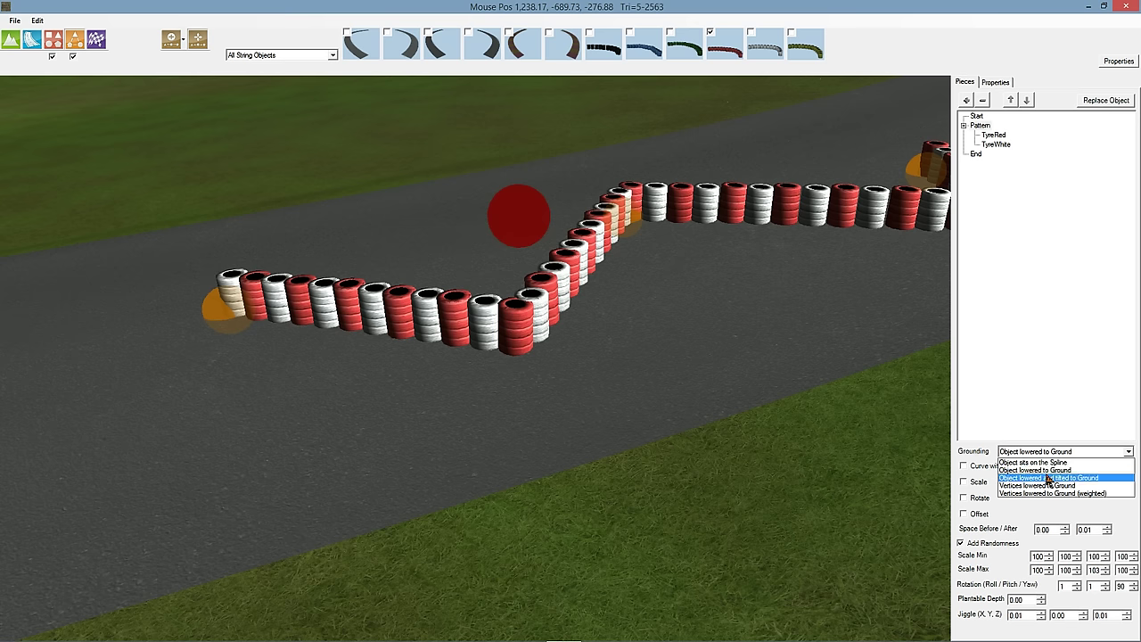
click(1050, 479)
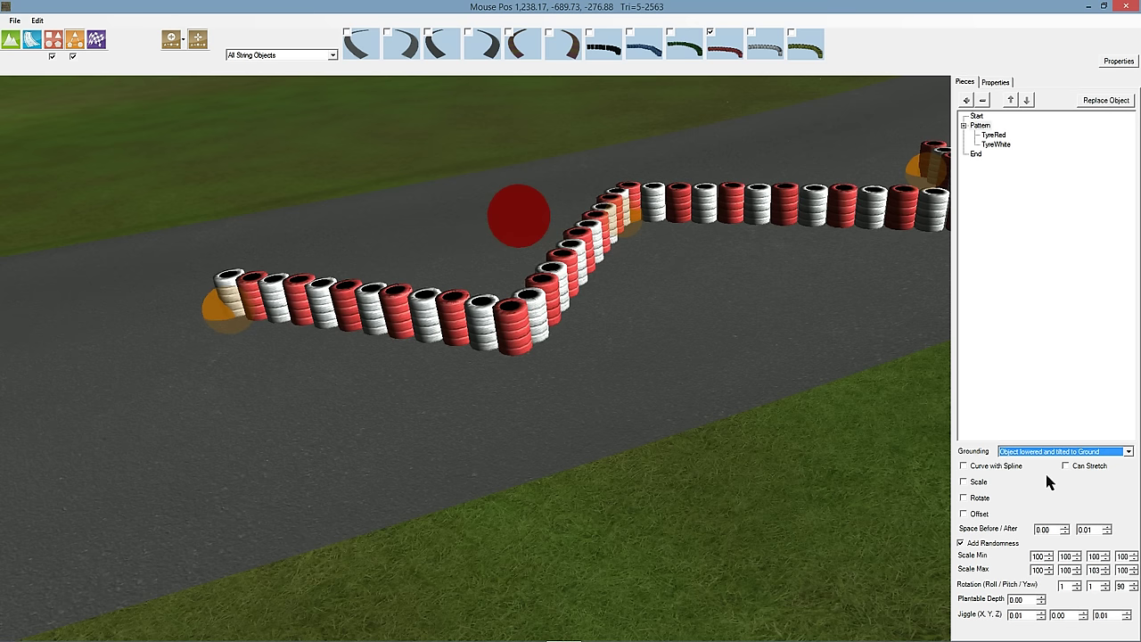
key(space)
mouse_move(749, 302)
middle_down()
mouse_move(664, 298)
mouse_move(748, 309)
middle_up()
right_drag(749, 316, 788, 374)
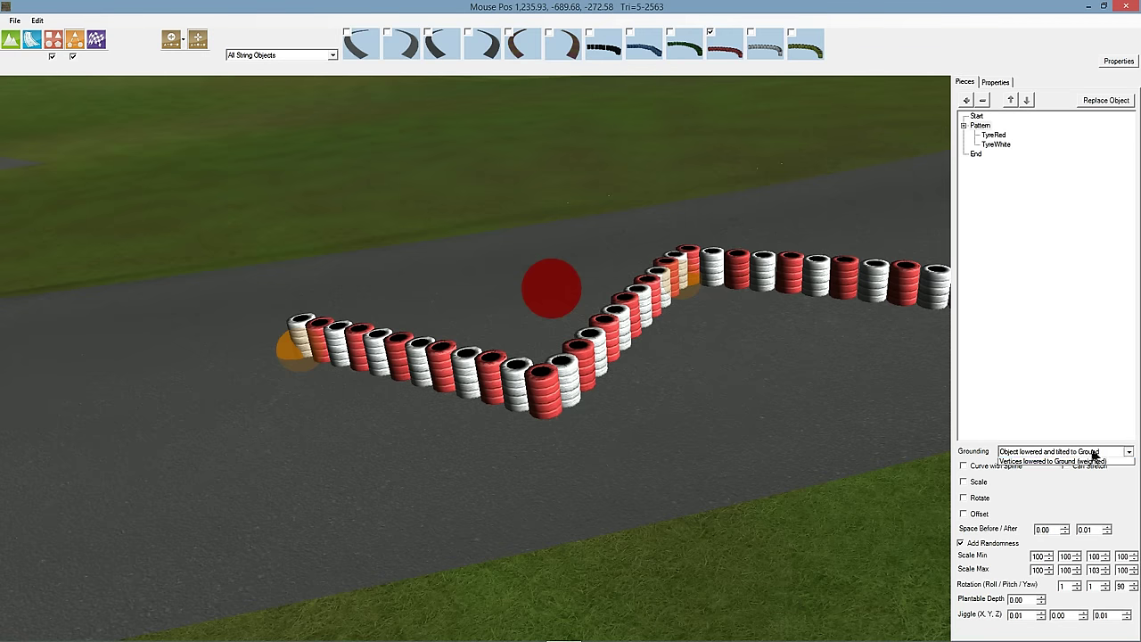
- Set the grounding of the selected tyre pieces to Object sits on the Spline
click(1095, 452)
click(1068, 467)
right_drag(708, 358, 554, 361)
key(F11)
key(F11)
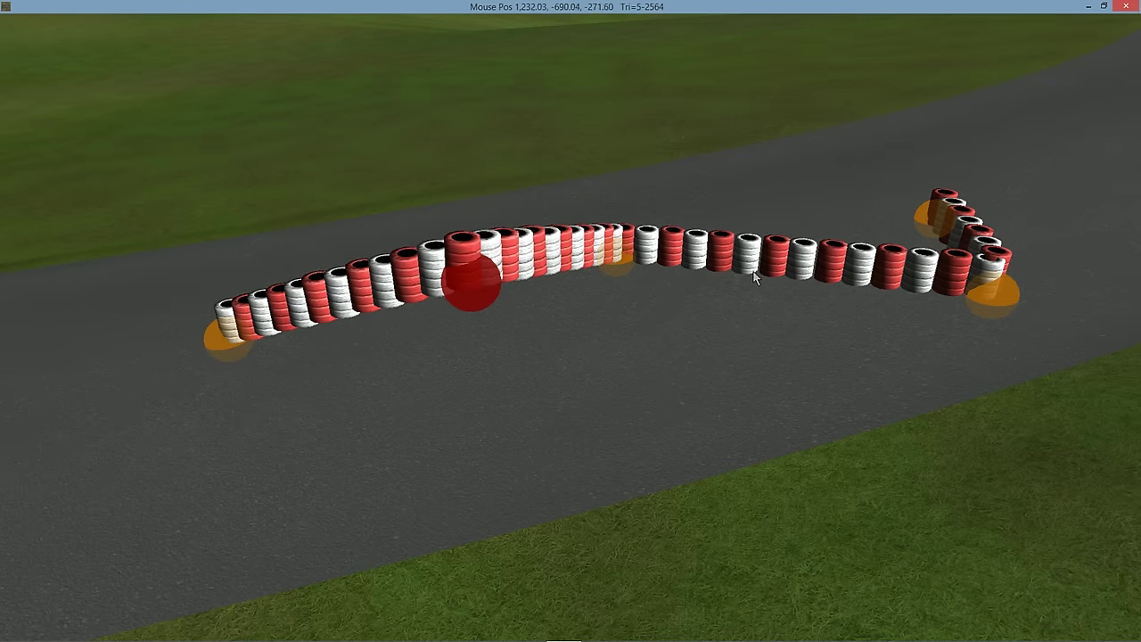
right_drag(754, 277, 715, 306)
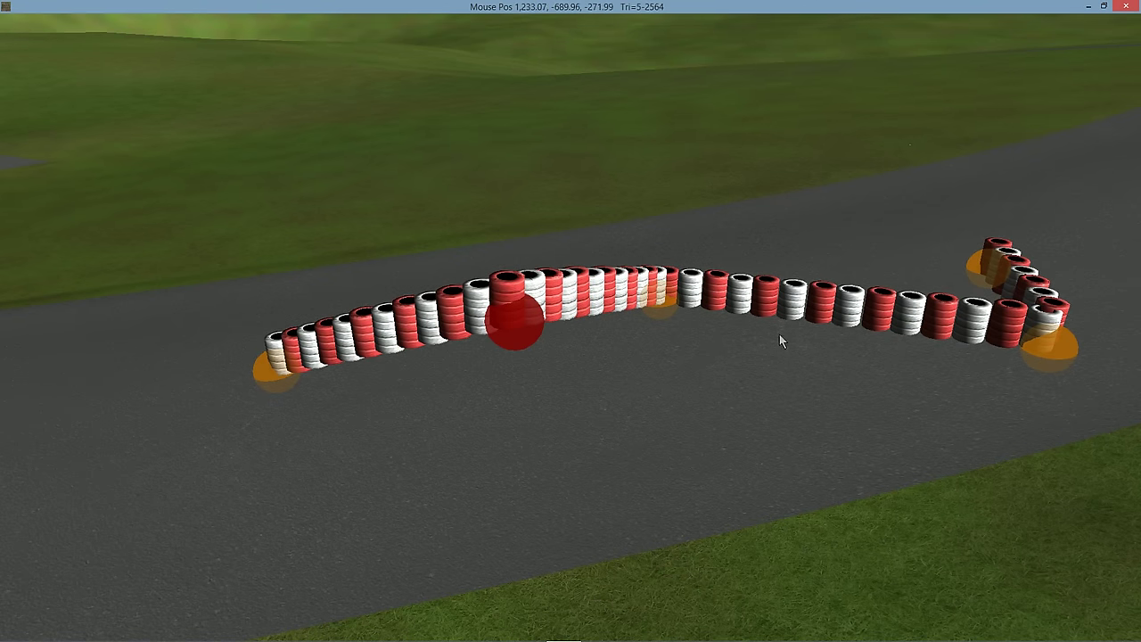
right_drag(779, 333, 902, 111)
- Change the red and white tyre string's type to curve and inspect its shape along the road
key(space)
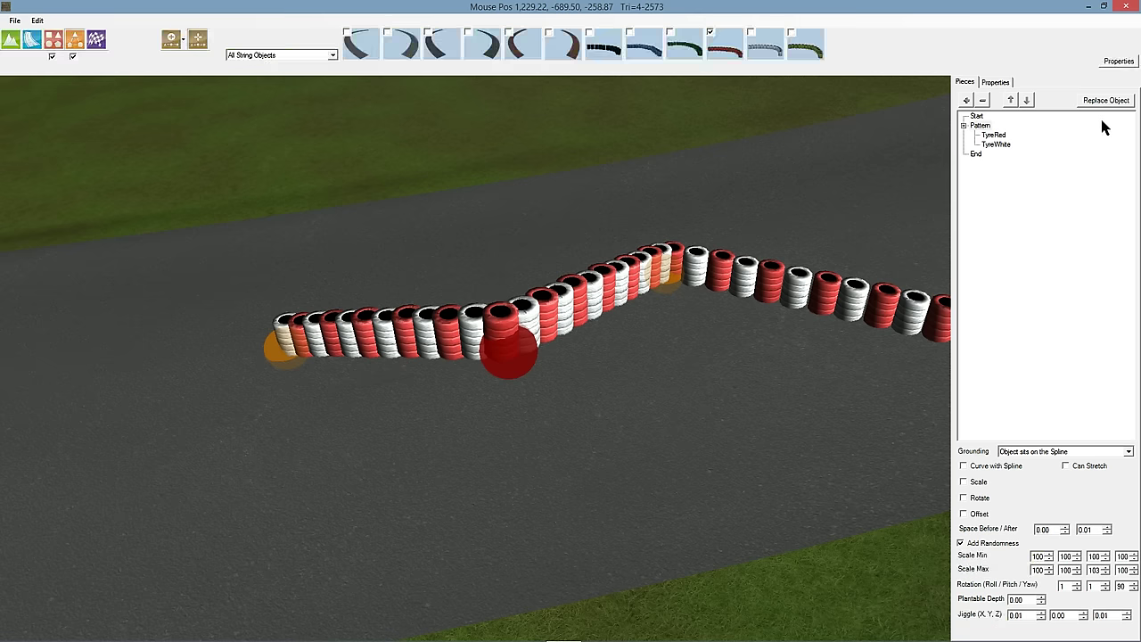
click(1007, 83)
click(1010, 100)
key(space)
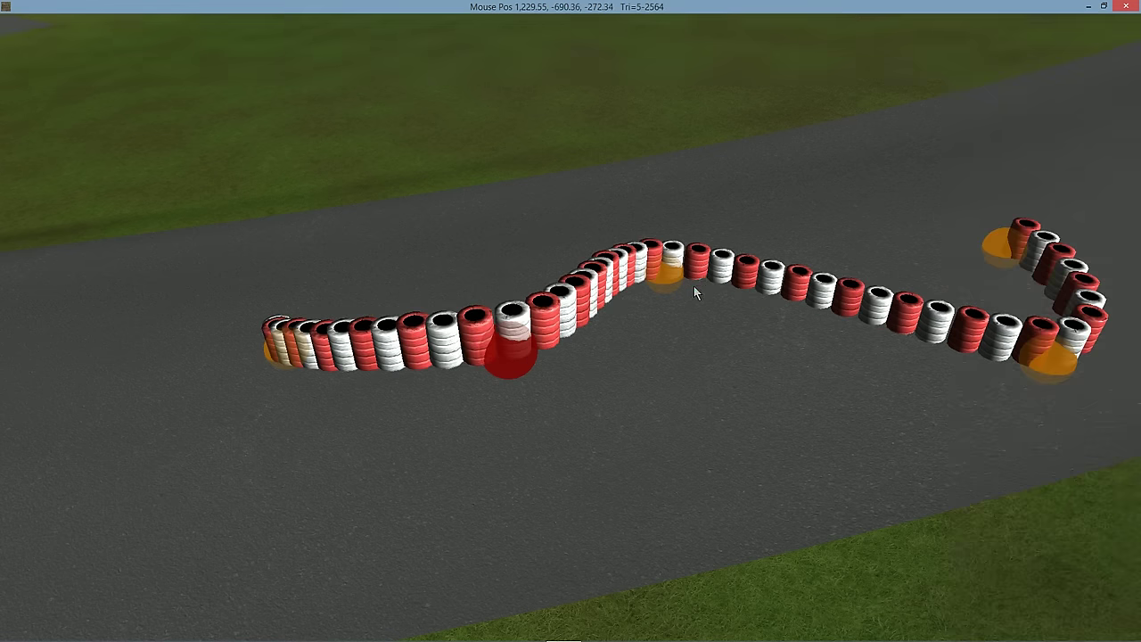
right_drag(694, 286, 910, 298)
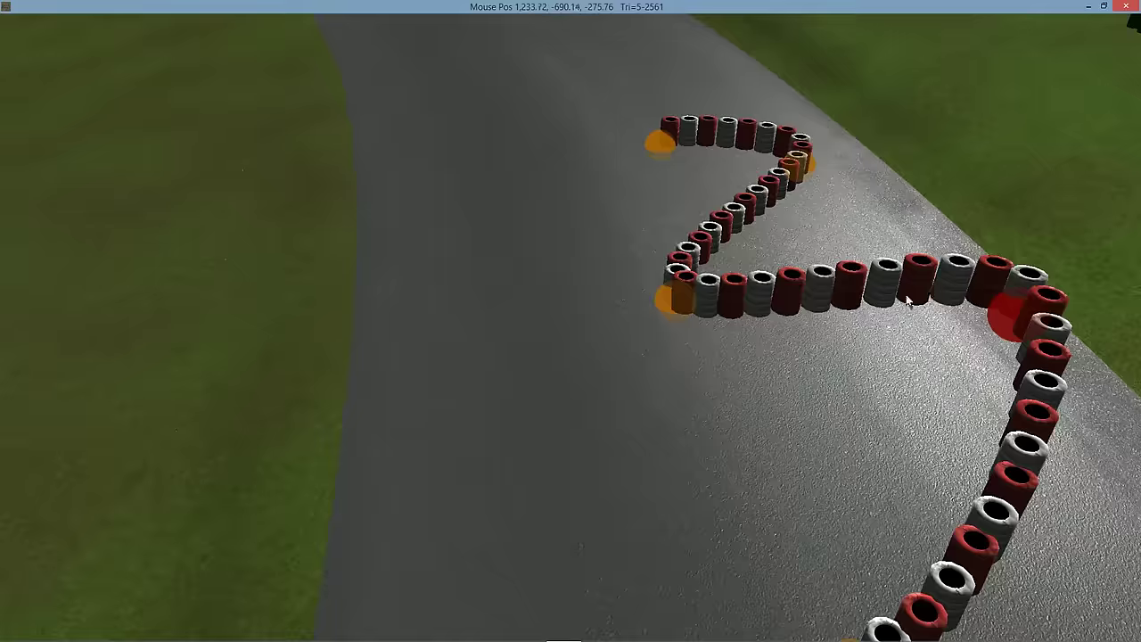
- Insert two neighbouring nodes in the red and white tyre string's cross-road span to add a tight bend
click(874, 294)
drag(886, 261, 904, 259)
key(space)
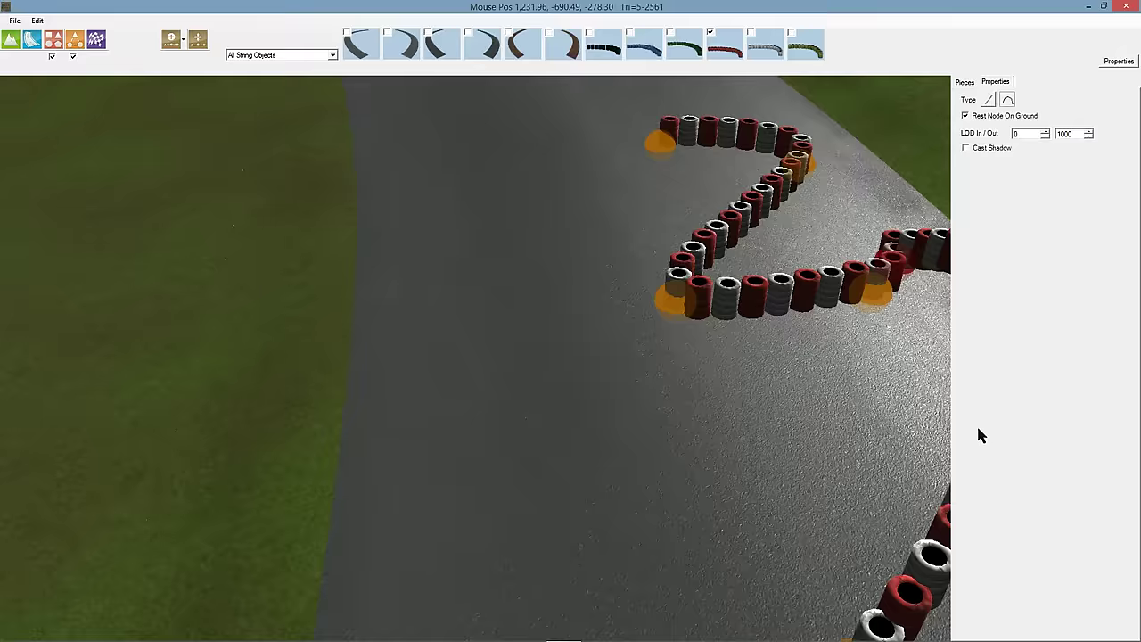
key(space)
- Reposition the node next to the red and white curve's free end to reshape its last bend
right_drag(824, 444, 900, 448)
drag(688, 370, 833, 378)
right_drag(699, 354, 610, 451)
drag(645, 440, 649, 350)
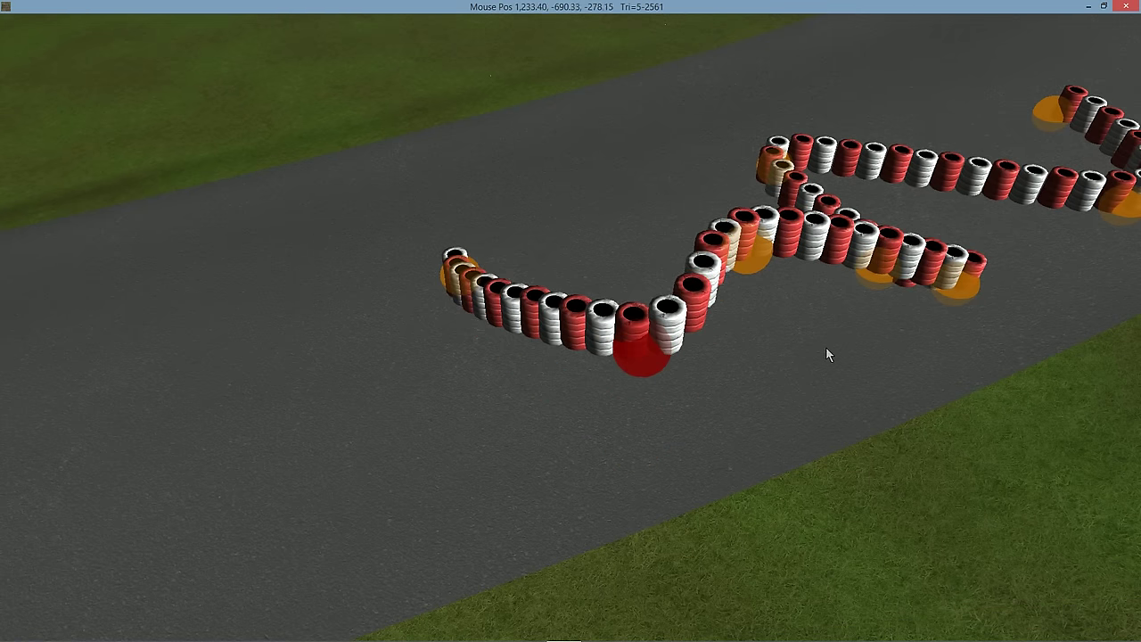
right_drag(826, 355, 789, 364)
right_drag(633, 350, 875, 426)
scroll(705, 379, down, 5)
scroll(874, 425, up, 3)
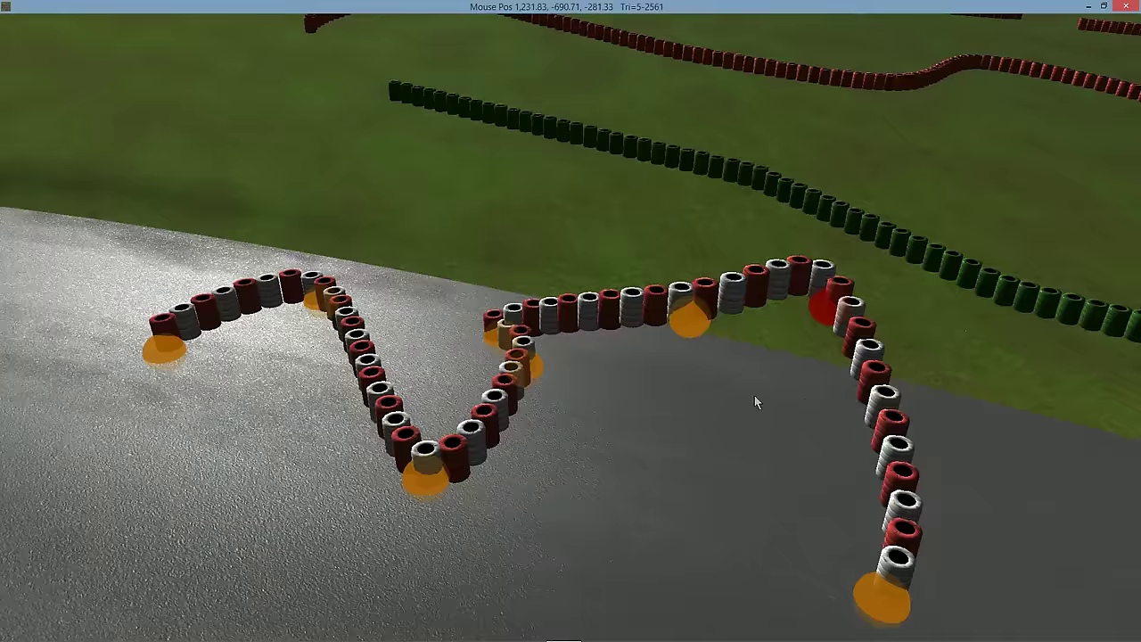
- Move the whole green tyre string across the road to the opposite grass verge
right_drag(755, 403, 267, 338)
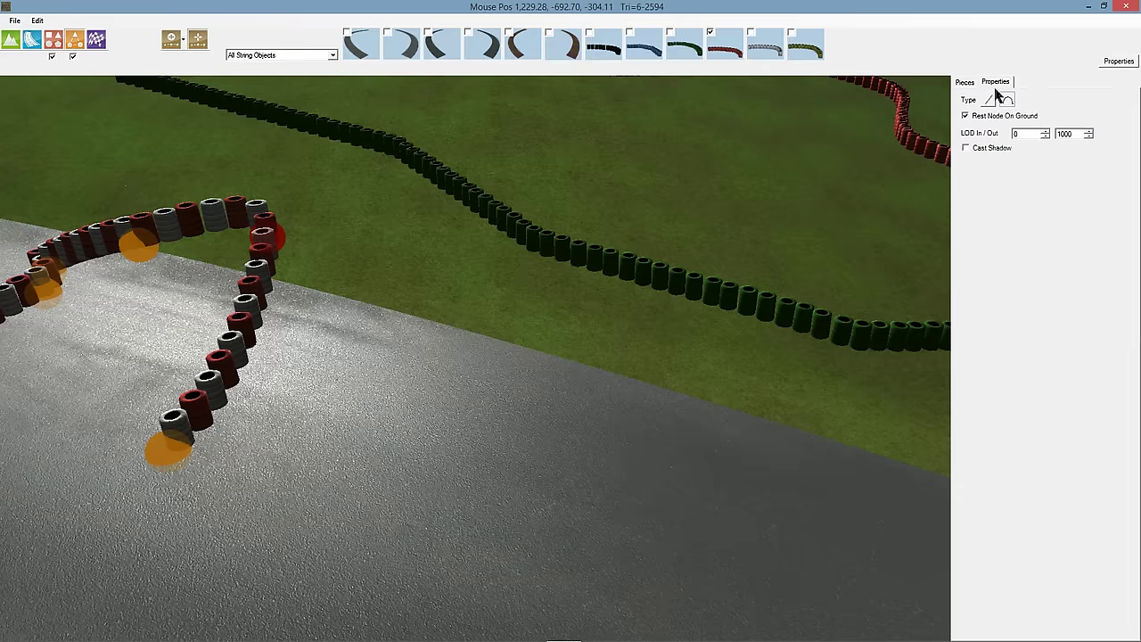
click(965, 83)
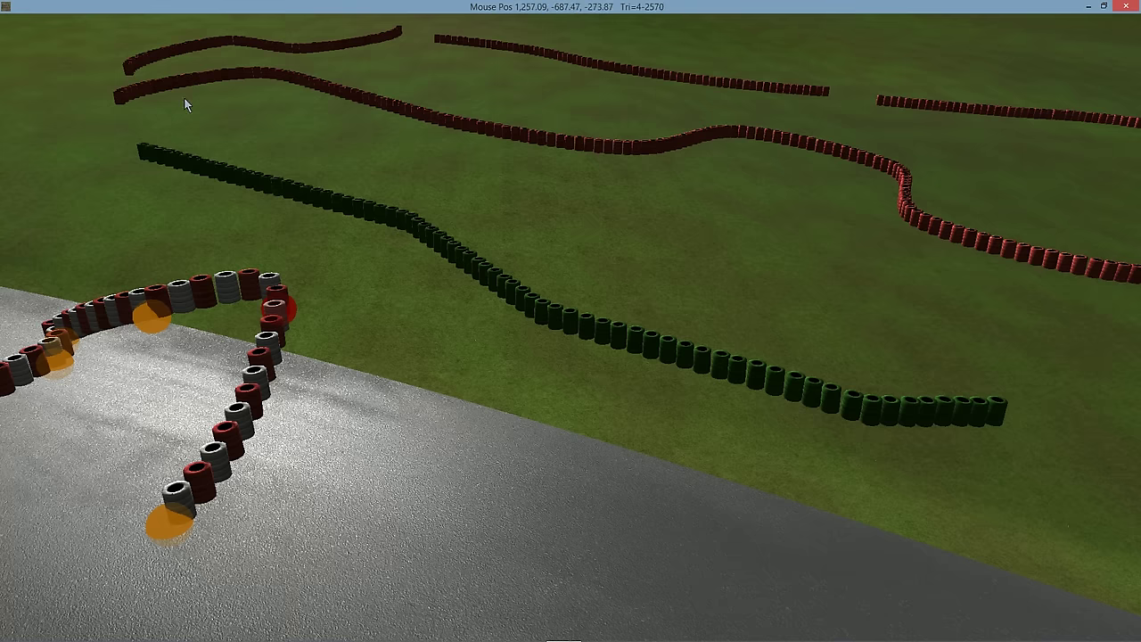
mouse_move(138, 15)
click(203, 44)
click(472, 274)
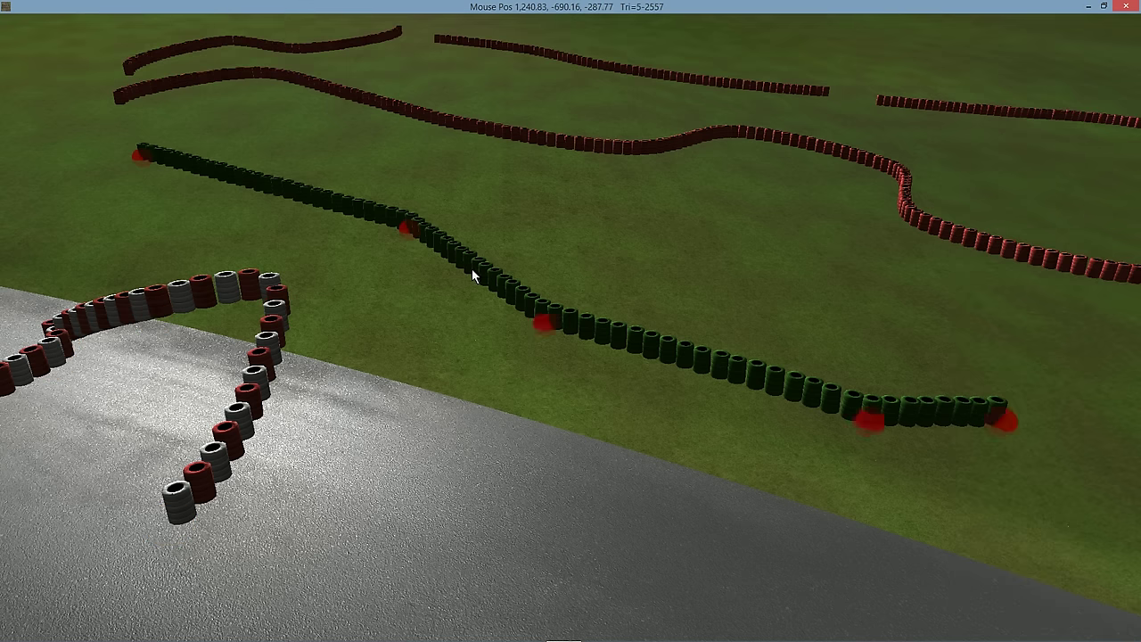
mouse_move(686, 329)
middle_down()
mouse_move(353, 330)
mouse_move(357, 379)
middle_up()
mouse_move(431, 441)
mouse_down()
mouse_move(128, 215)
mouse_move(110, 218)
mouse_up()
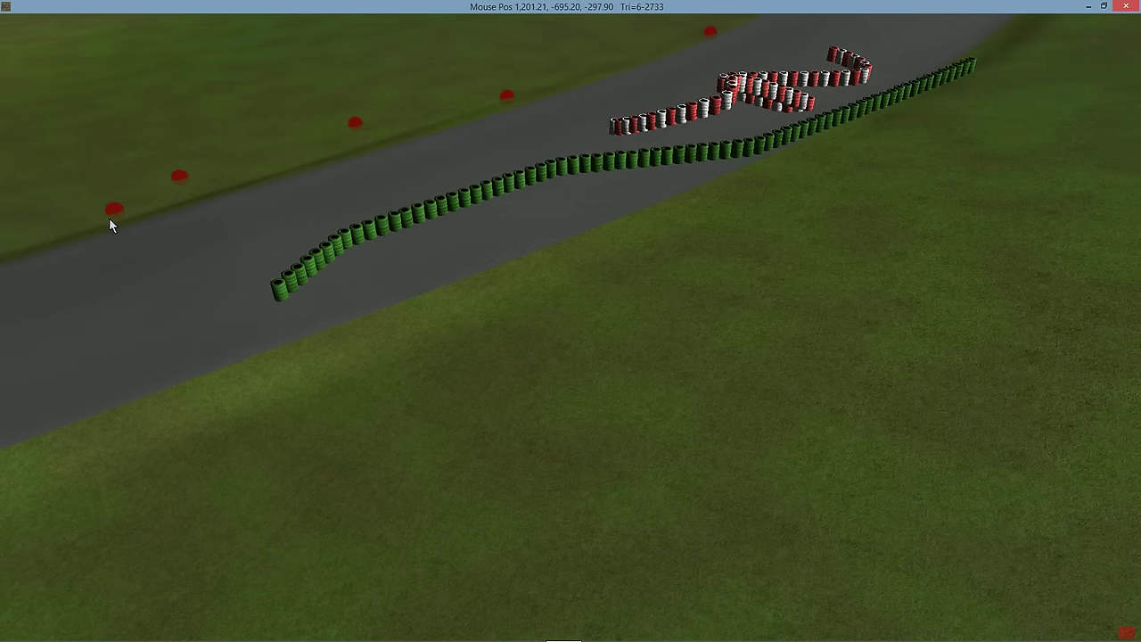
middle_drag(360, 233, 312, 216)
scroll(312, 221, up, 2)
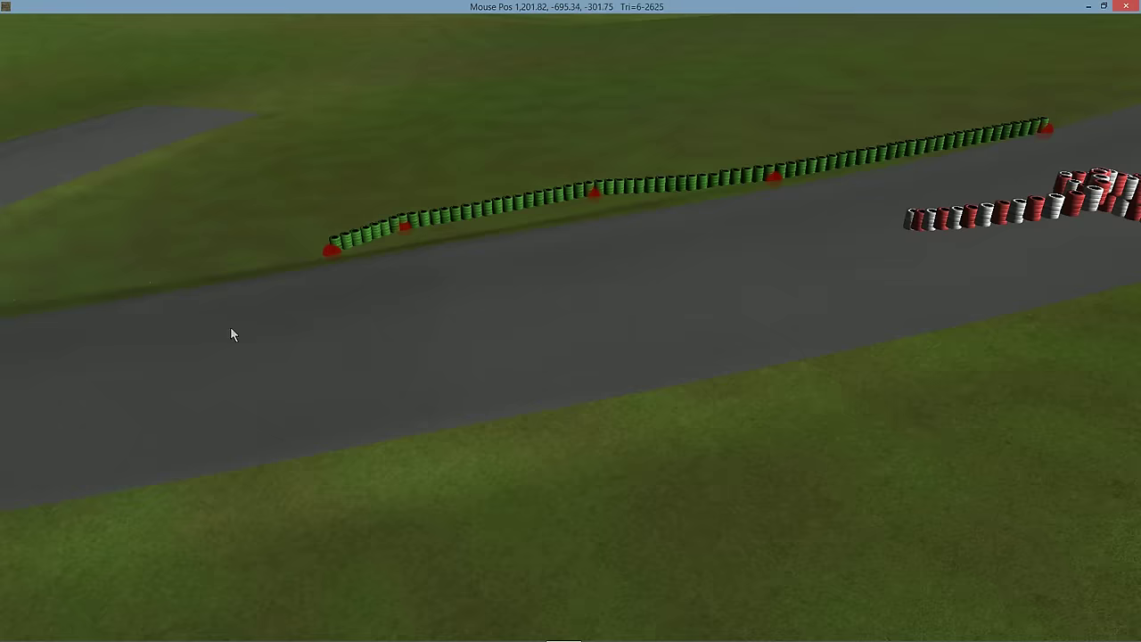
right_drag(531, 232, 530, 338)
middle_drag(530, 338, 461, 362)
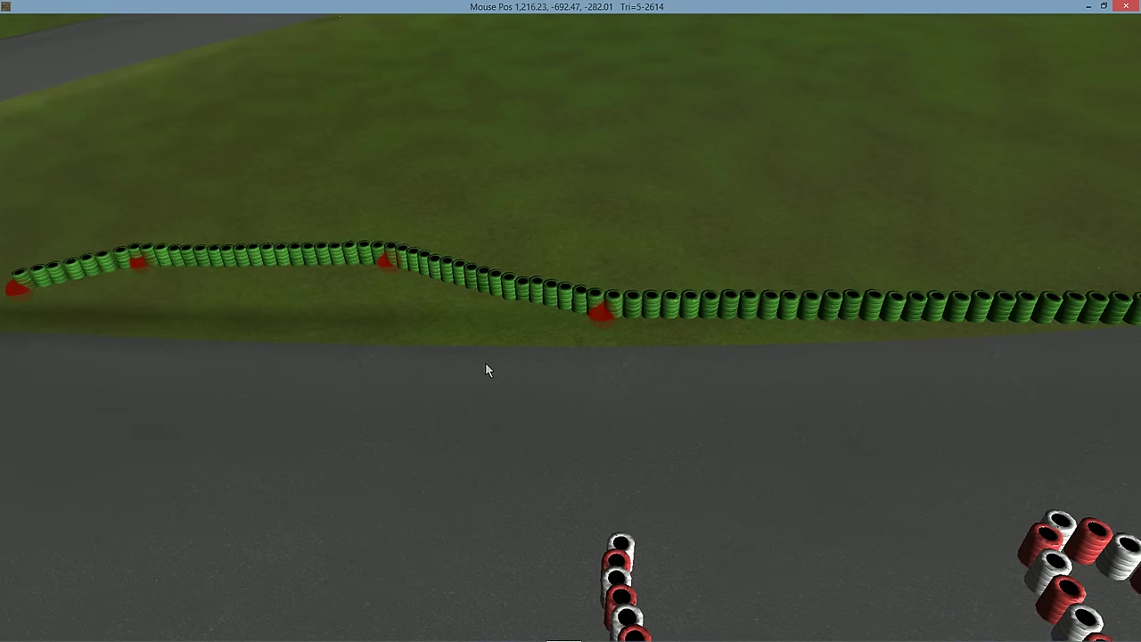
- Align the green tyre string's nodes with the grass edge of the road
key(ctrl+z)
key(ctrl+z)
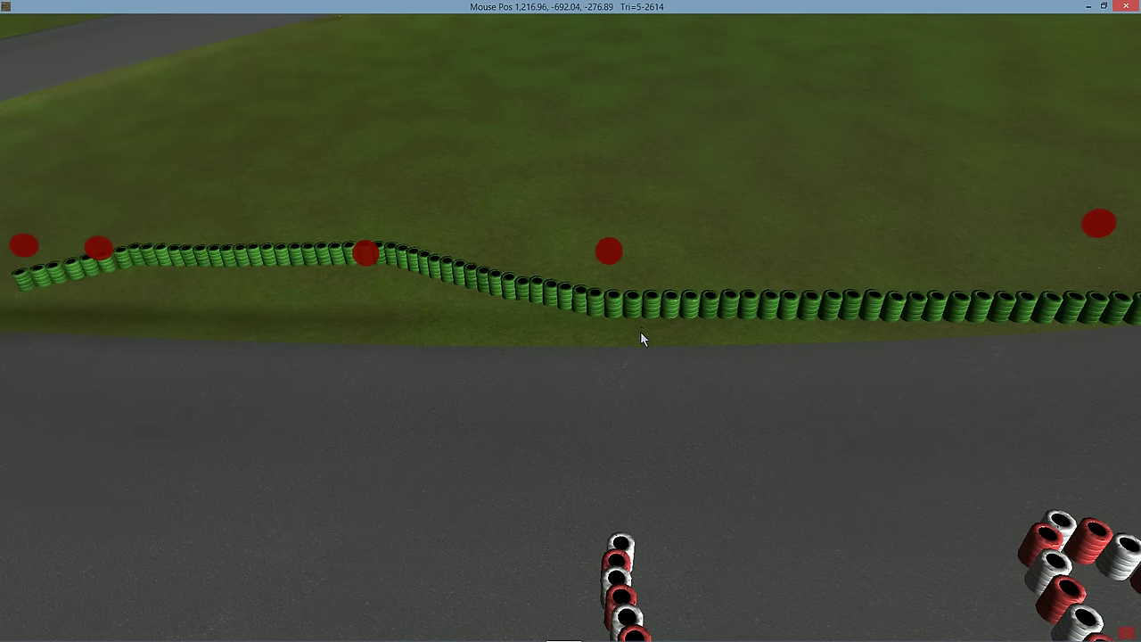
right_drag(607, 351, 551, 333)
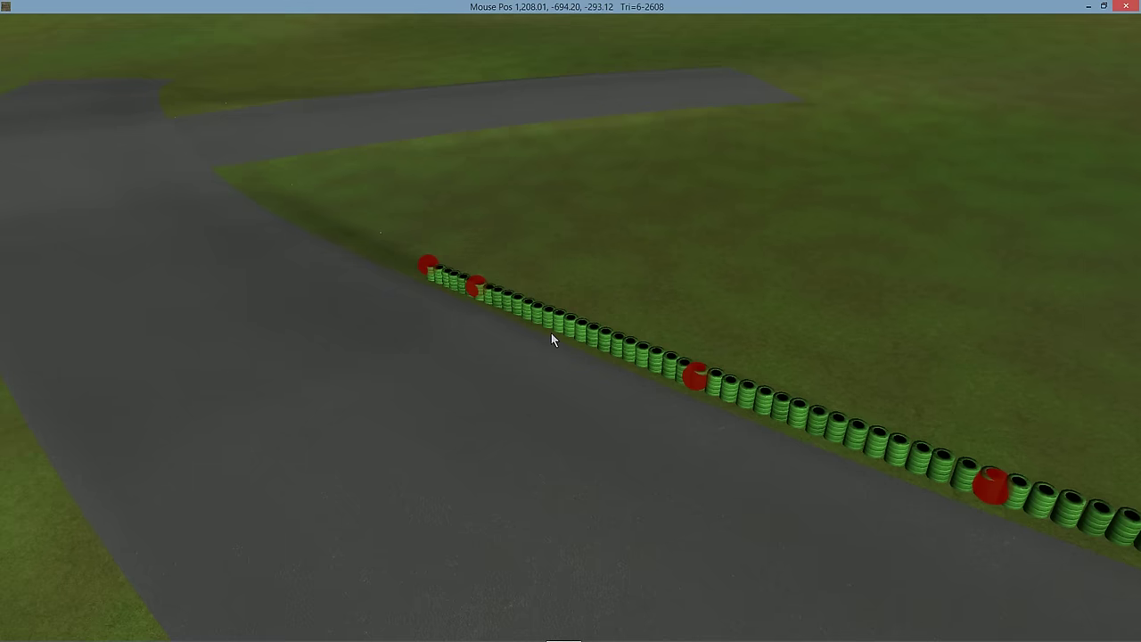
right_drag(642, 344, 679, 116)
right_drag(656, 368, 583, 357)
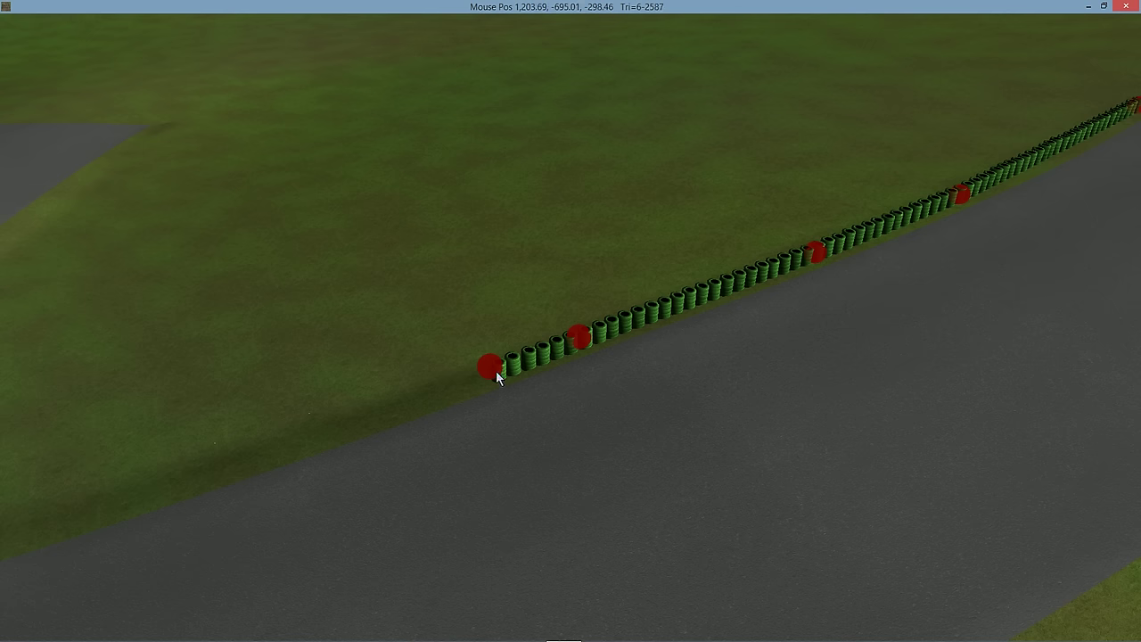
- Extend the green tyre string by moving its end node across the grass to the side road's edge
drag(496, 370, 306, 438)
click(287, 434)
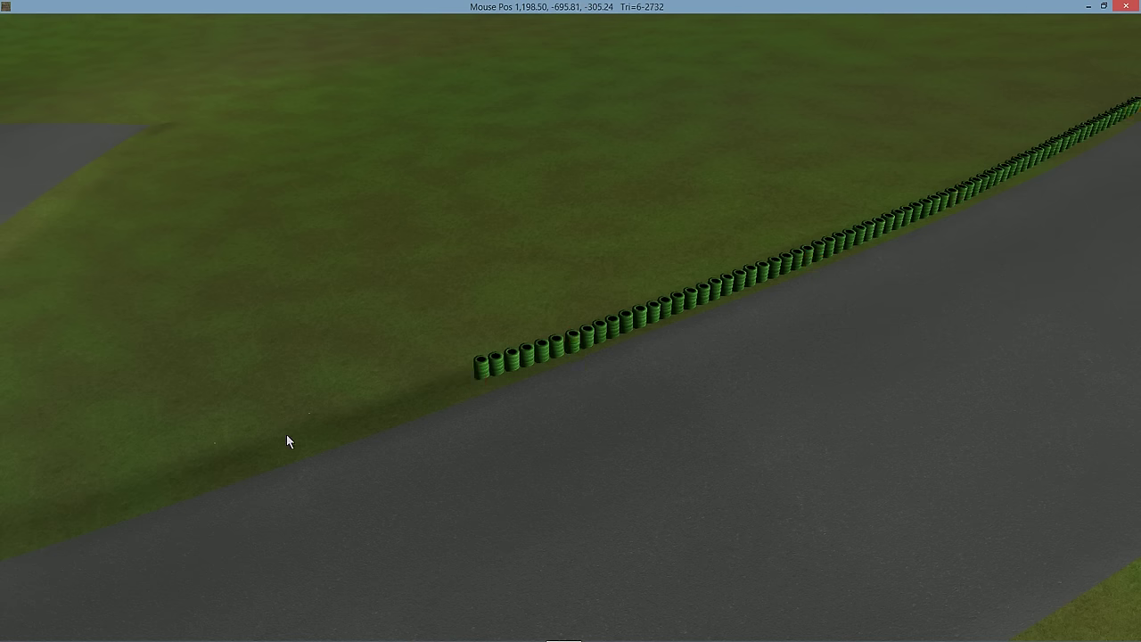
click(491, 364)
drag(477, 375, 355, 417)
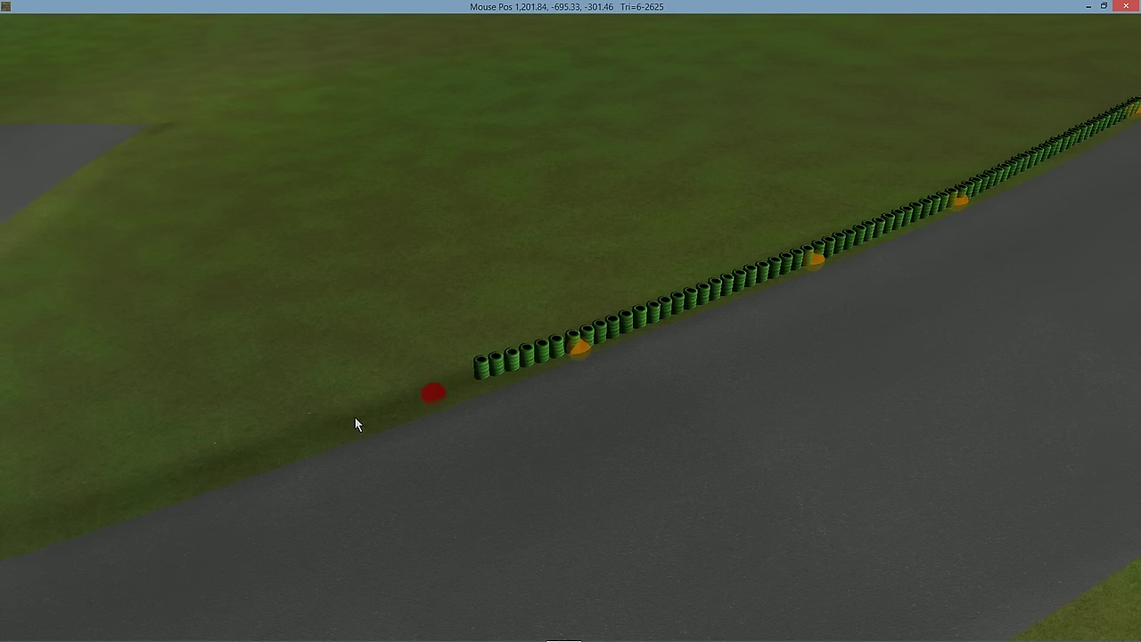
drag(148, 482, 112, 489)
right_drag(190, 487, 651, 380)
drag(558, 380, 292, 353)
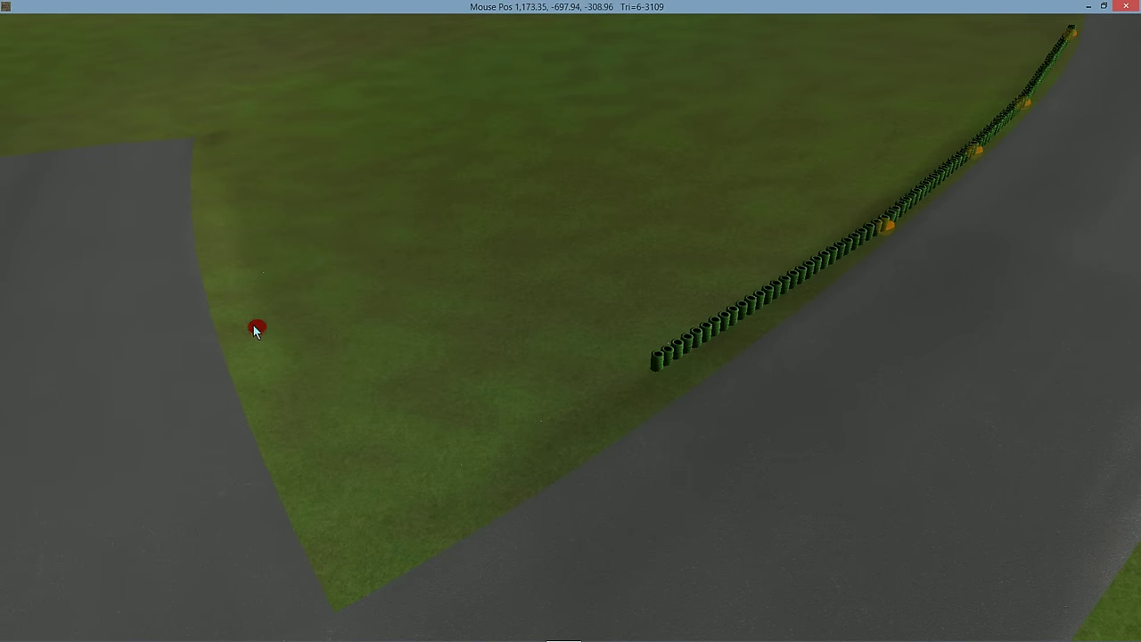
drag(234, 316, 229, 311)
- Insert three nodes in the green string's long end span and pull them outward to bend it around the grass corner
drag(585, 292, 269, 407)
drag(539, 334, 579, 376)
drag(470, 395, 388, 429)
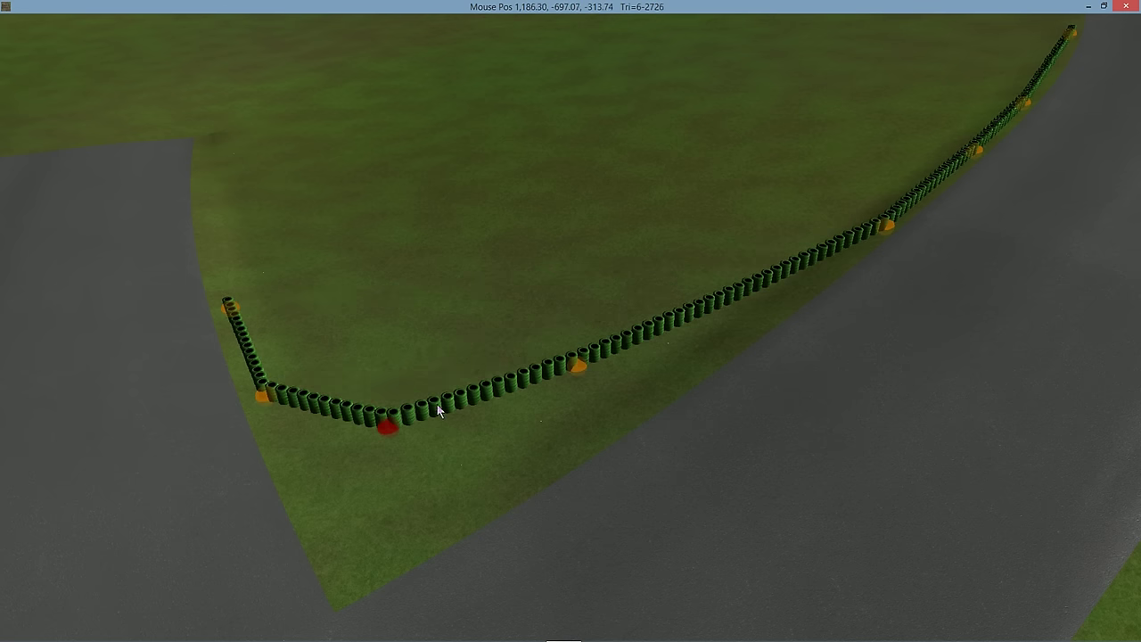
scroll(322, 343, down, 3)
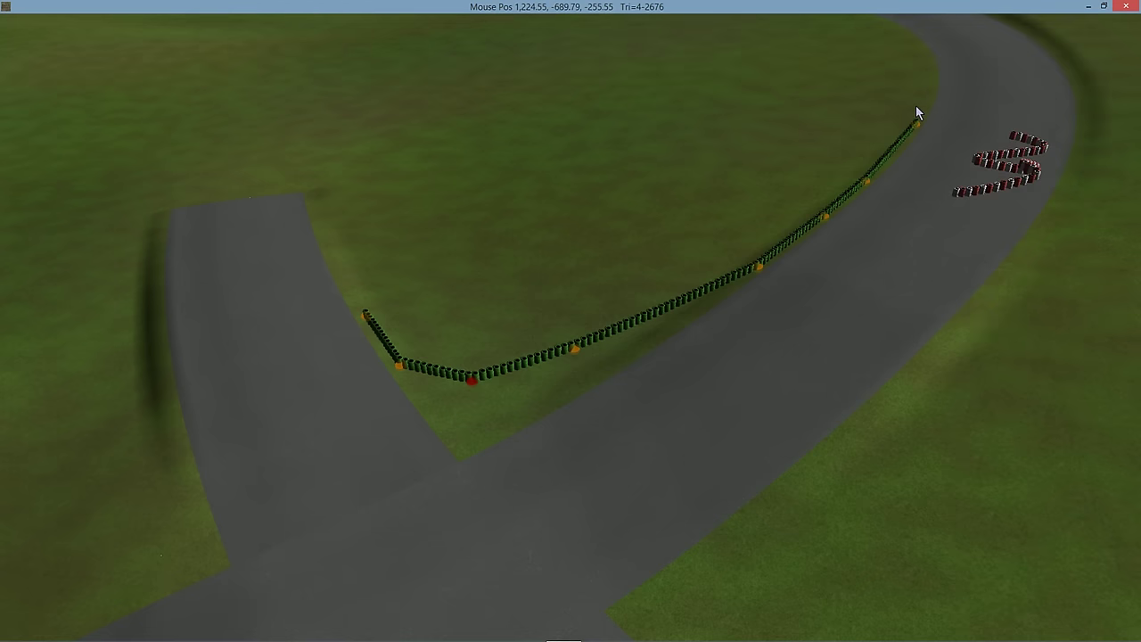
- Align all nodes of the extended green tyre string with the edges of the main and side roads
click(613, 318)
click(631, 347)
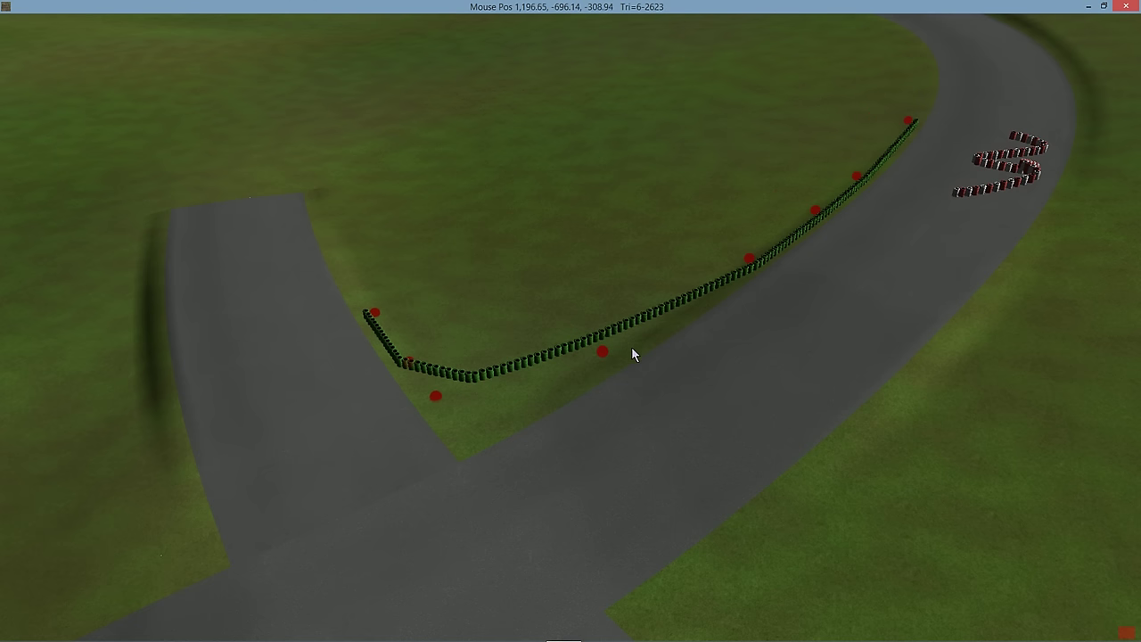
click(636, 350)
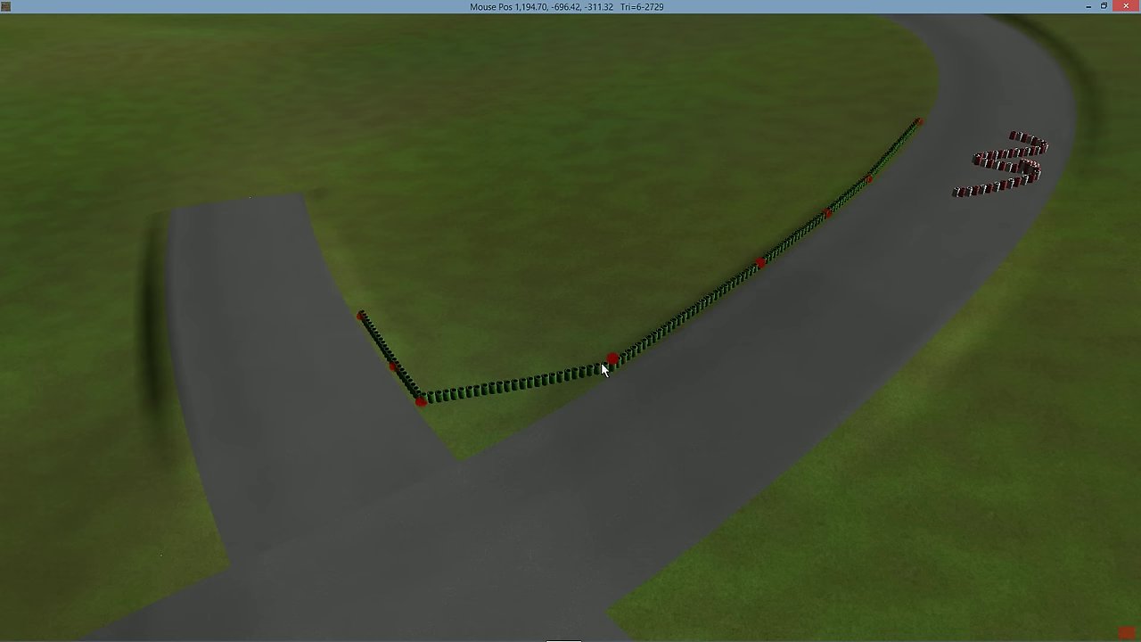
- Insert a node in the green tyre string at the tip of the grass corner where the two roads meet
key(space)
key(space)
key(space)
key(space)
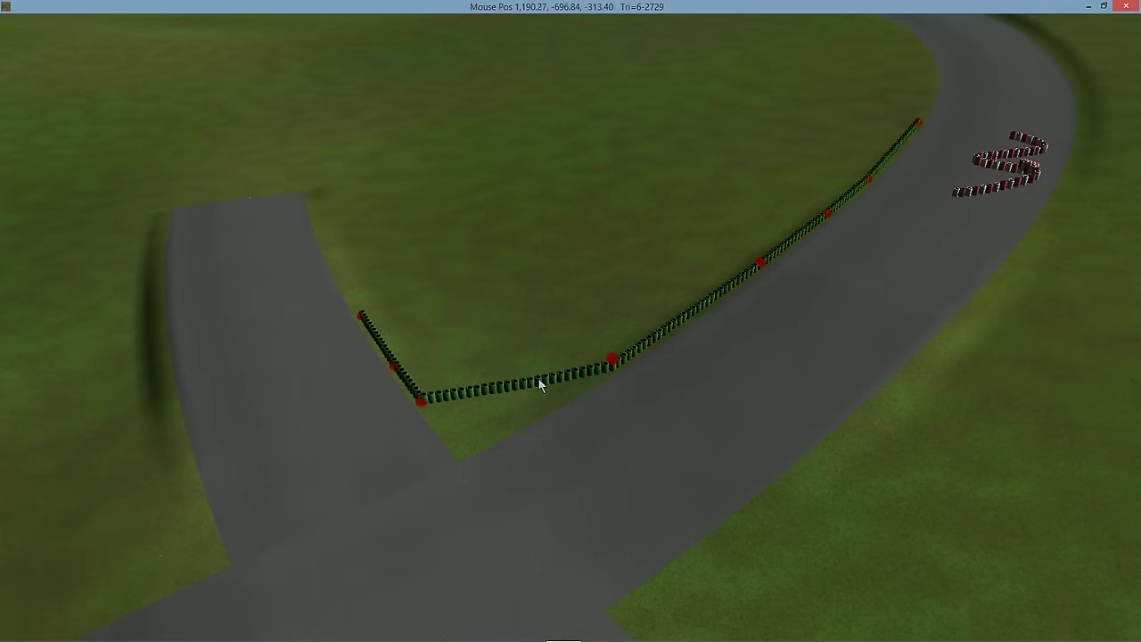
right_drag(506, 397, 450, 437)
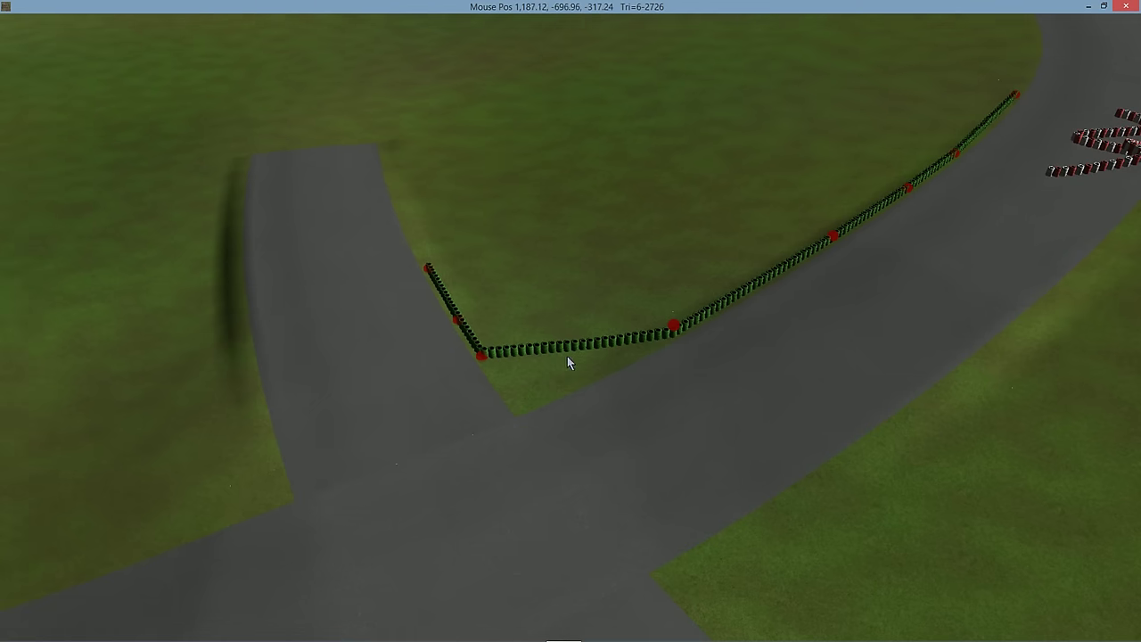
click(520, 413)
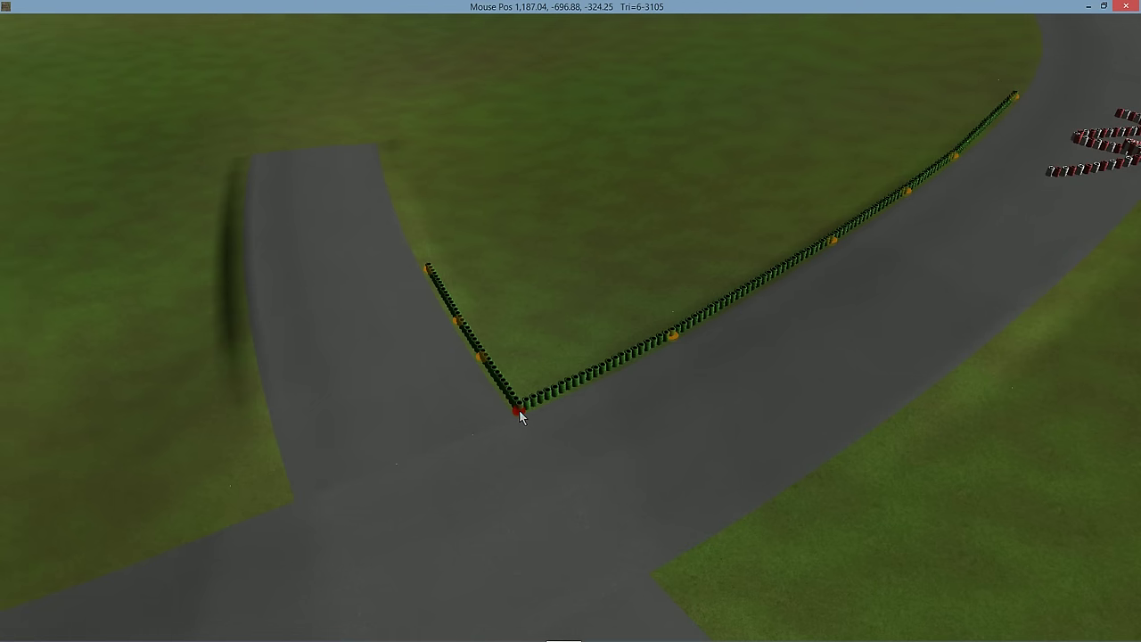
- Filter the string object library to the Wall category, with the next road junction in view
scroll(598, 388, up, 4)
right_drag(601, 385, 961, 391)
scroll(626, 358, up, 2)
scroll(498, 399, down, 4)
scroll(417, 416, up, 4)
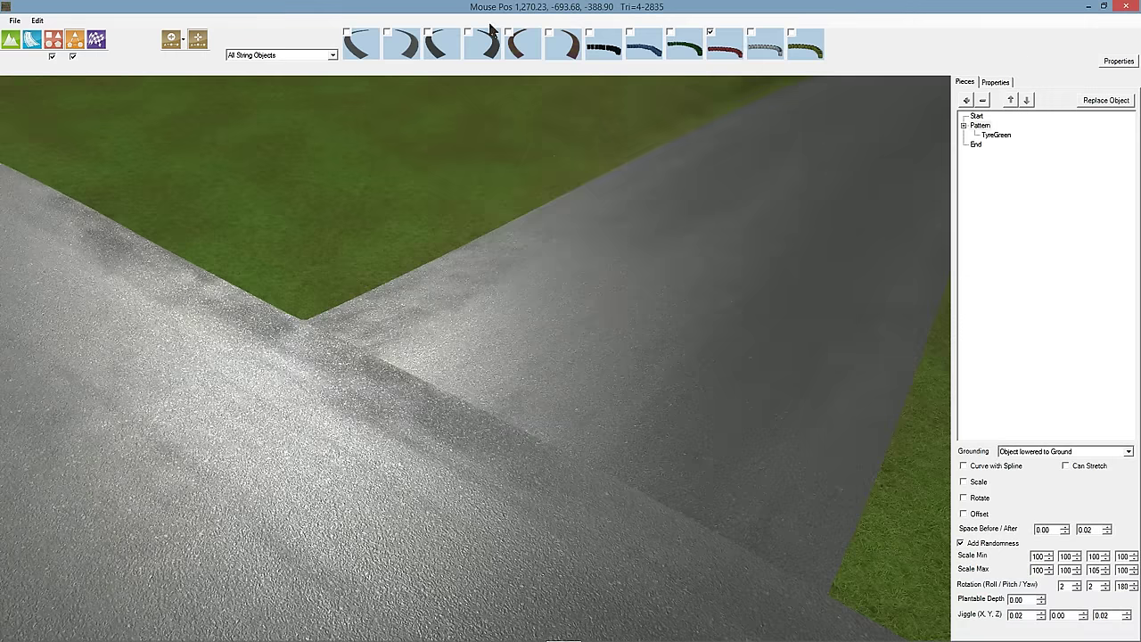
click(312, 56)
click(287, 91)
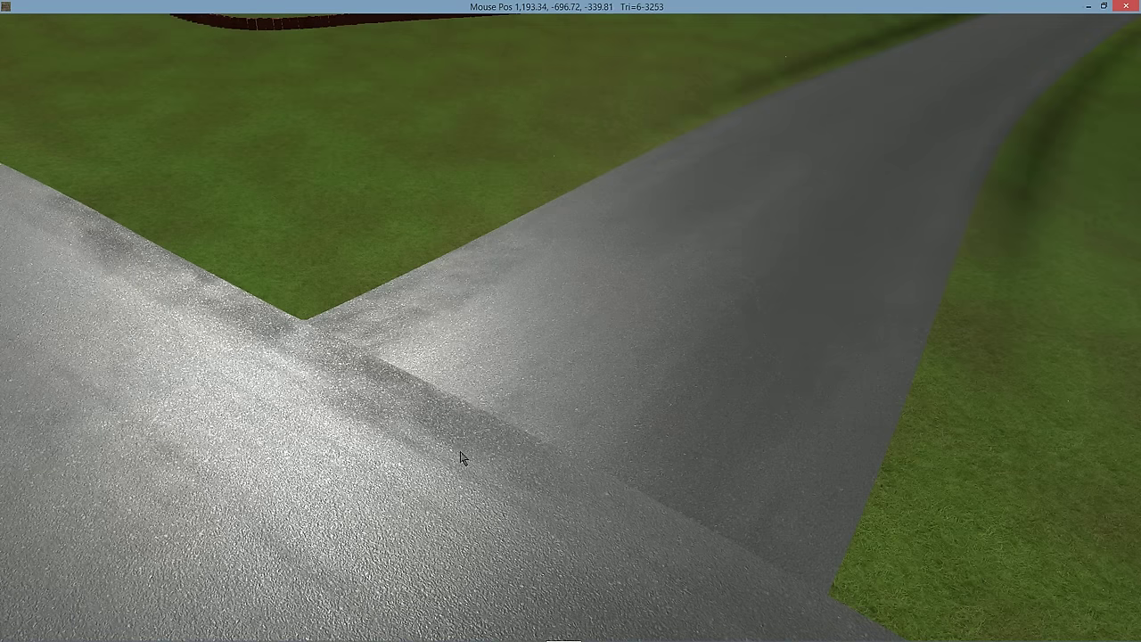
- Draw a straight-line ConcreteBlock02 wall across the road junction
click(172, 40)
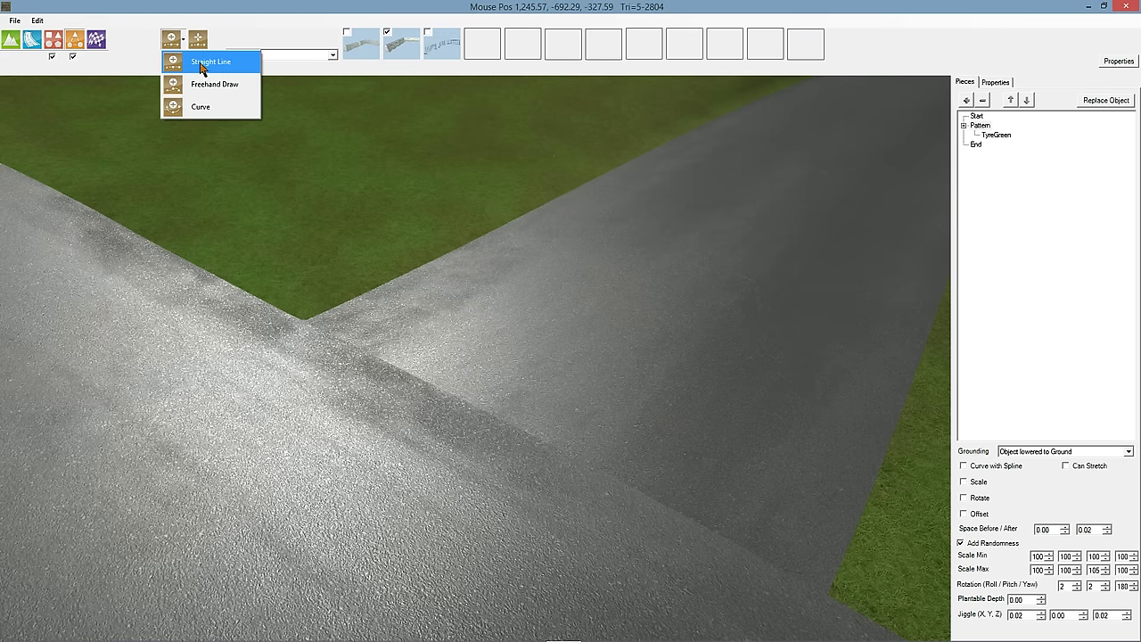
click(201, 63)
mouse_move(113, 476)
mouse_down()
mouse_move(423, 447)
mouse_move(642, 383)
mouse_move(762, 301)
mouse_up()
right_drag(583, 383, 490, 366)
- Draw a straight ConcreteBlock01 wall parallel to the ConcreteBlock02 wall
mouse_move(331, 19)
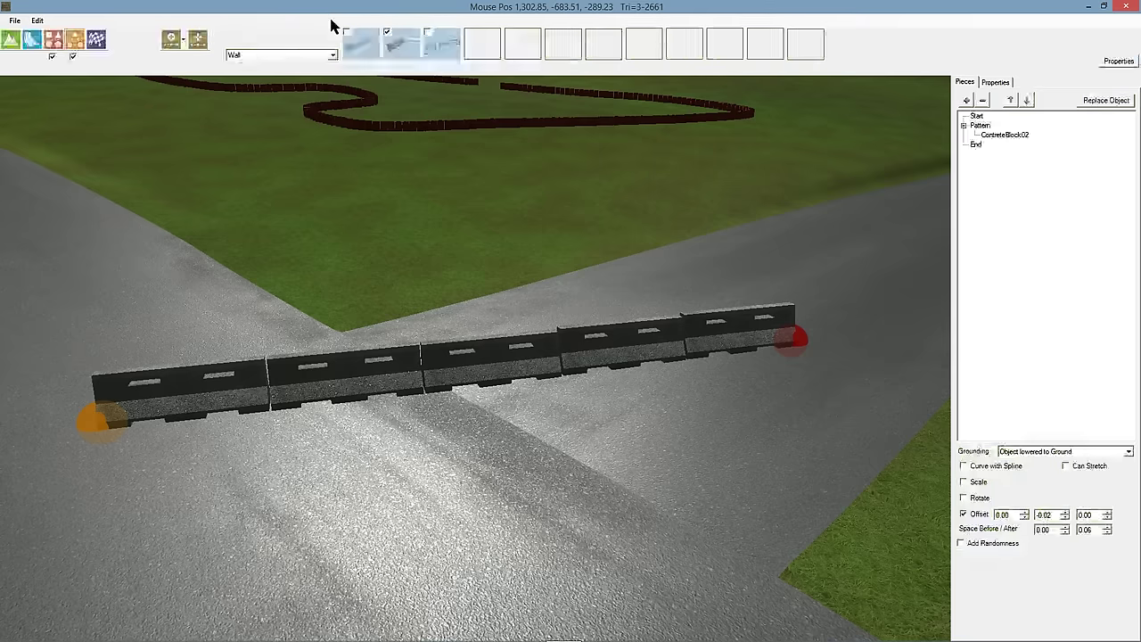
click(112, 499)
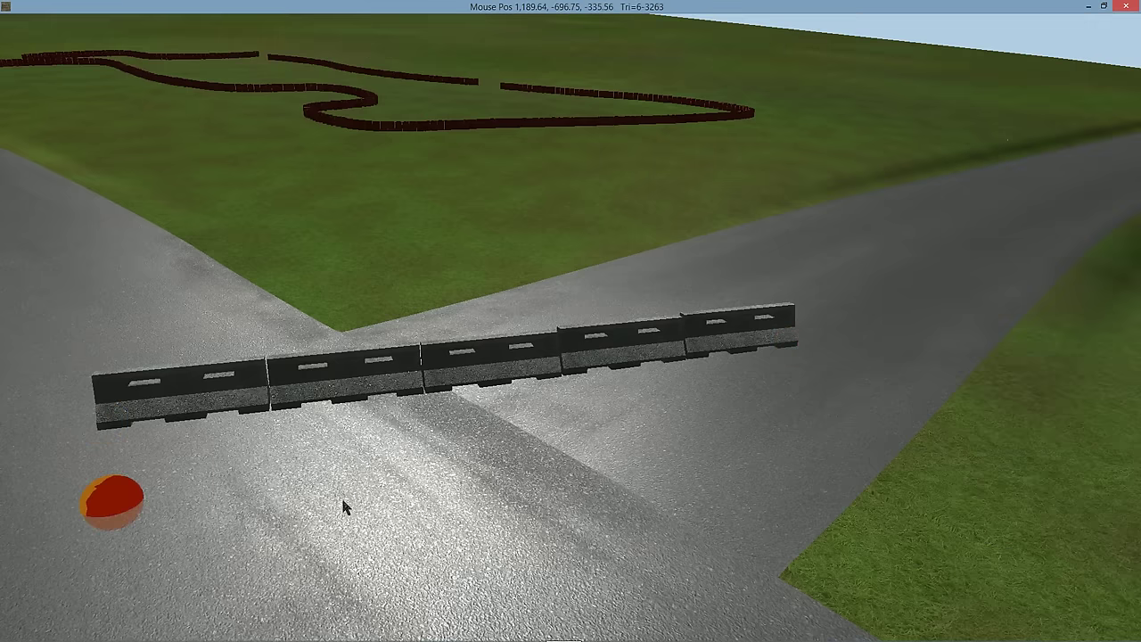
click(794, 417)
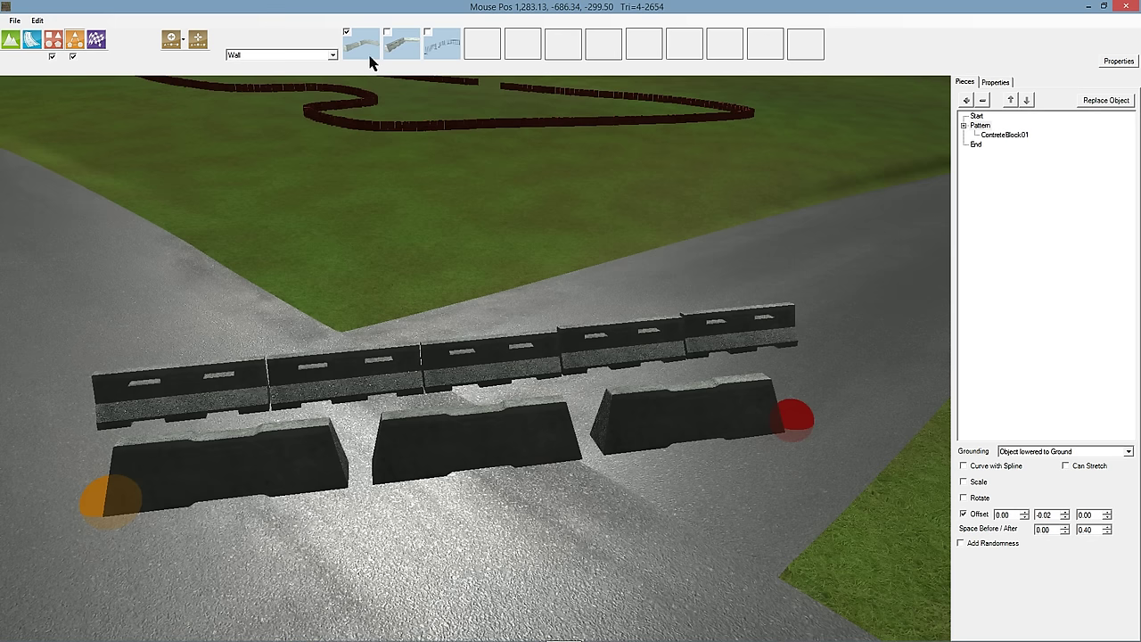
- Draw a straight Rail01 string alongside the row of ConcreteBlock01 barriers
click(435, 48)
drag(131, 566, 842, 490)
middle_drag(616, 499, 219, 544)
scroll(718, 425, down, 4)
right_drag(721, 431, 544, 468)
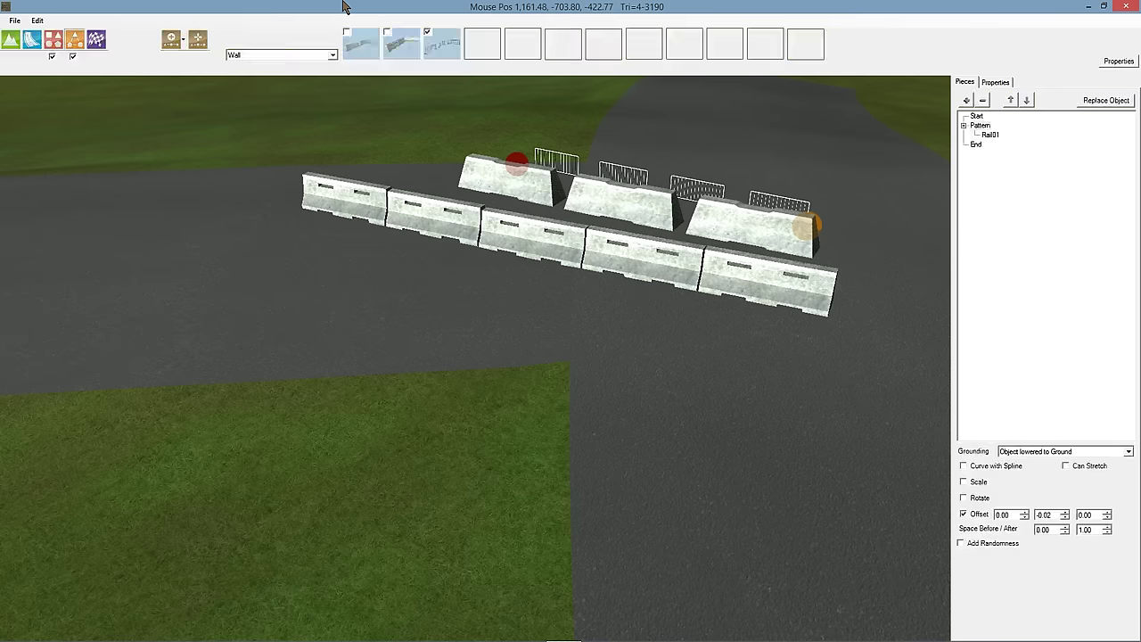
- Filter the string objects to Rumble Strip and add an end node extending the Rail01 string past the barriers
click(232, 55)
click(264, 74)
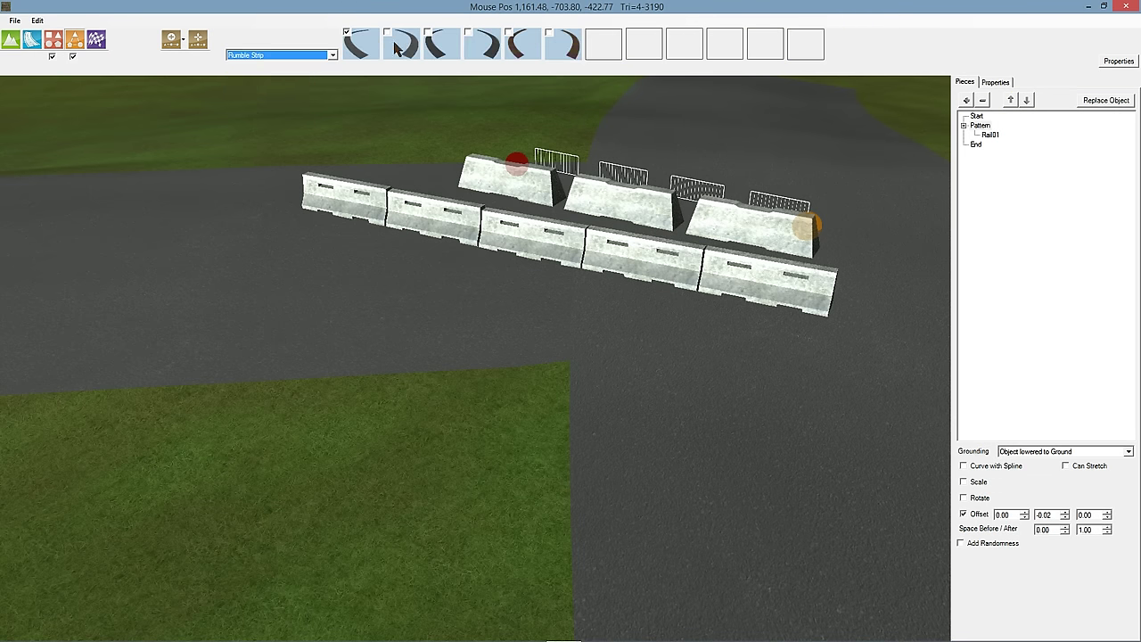
key(space)
drag(152, 380, 232, 172)
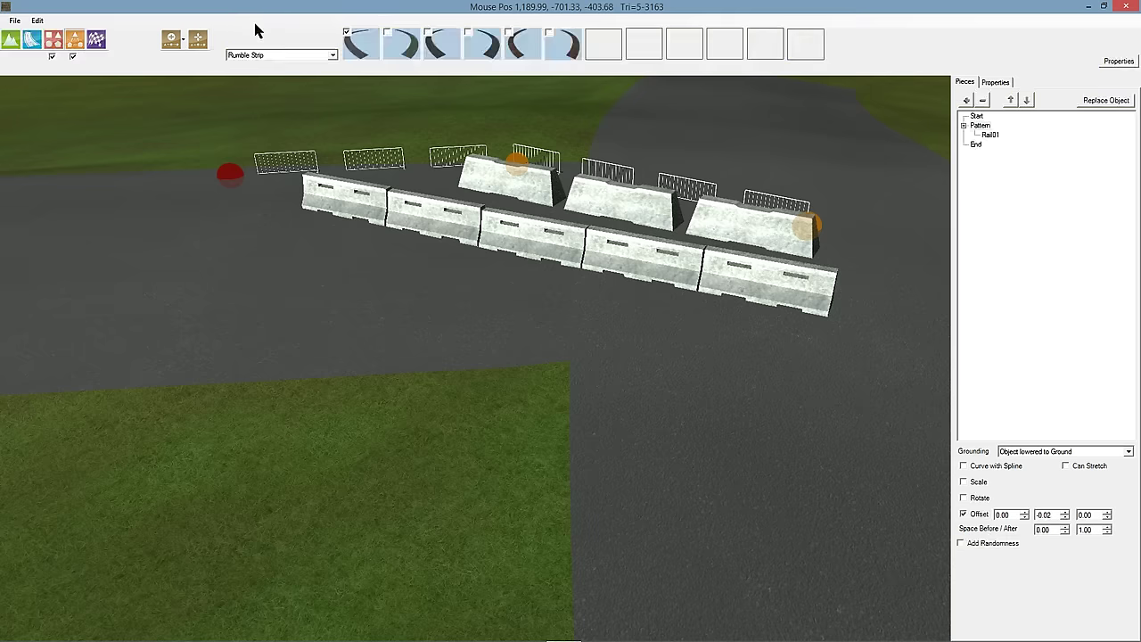
- Draw a straight-line rumble strip with three nodes along the road's grass edge up to the junction corner
click(173, 41)
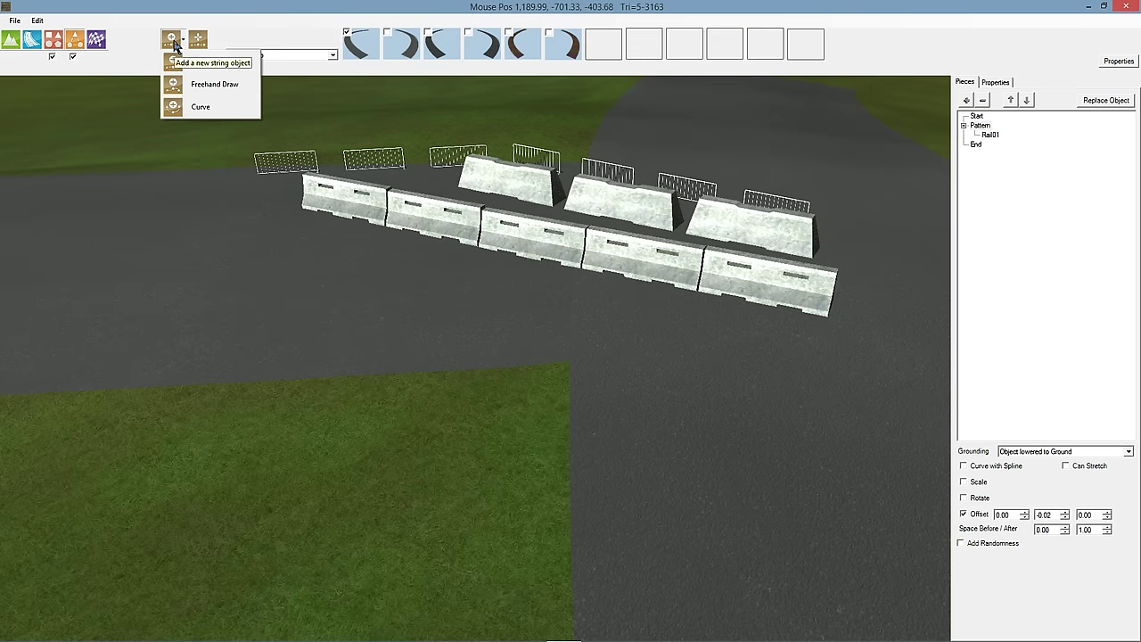
click(196, 62)
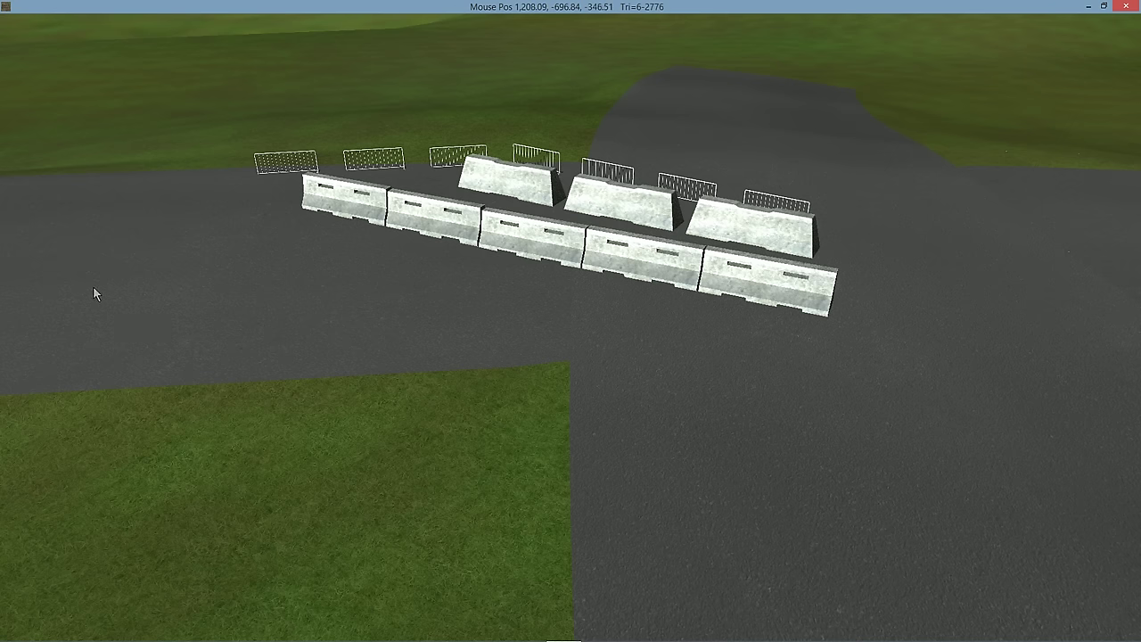
click(40, 384)
click(352, 358)
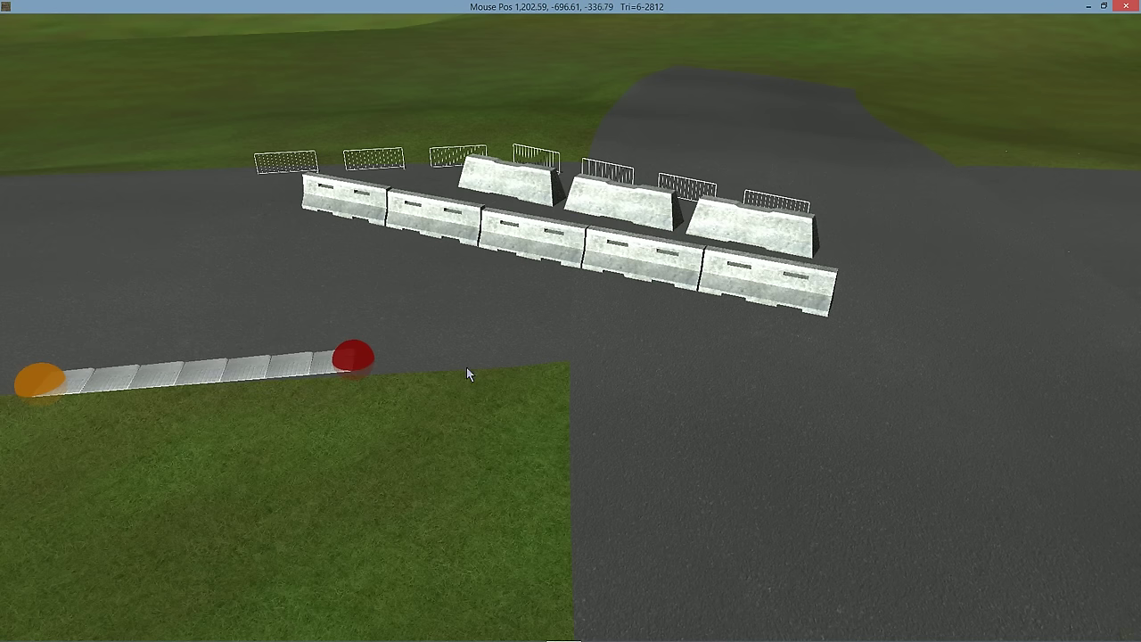
right_drag(592, 405, 740, 422)
scroll(747, 427, down, 4)
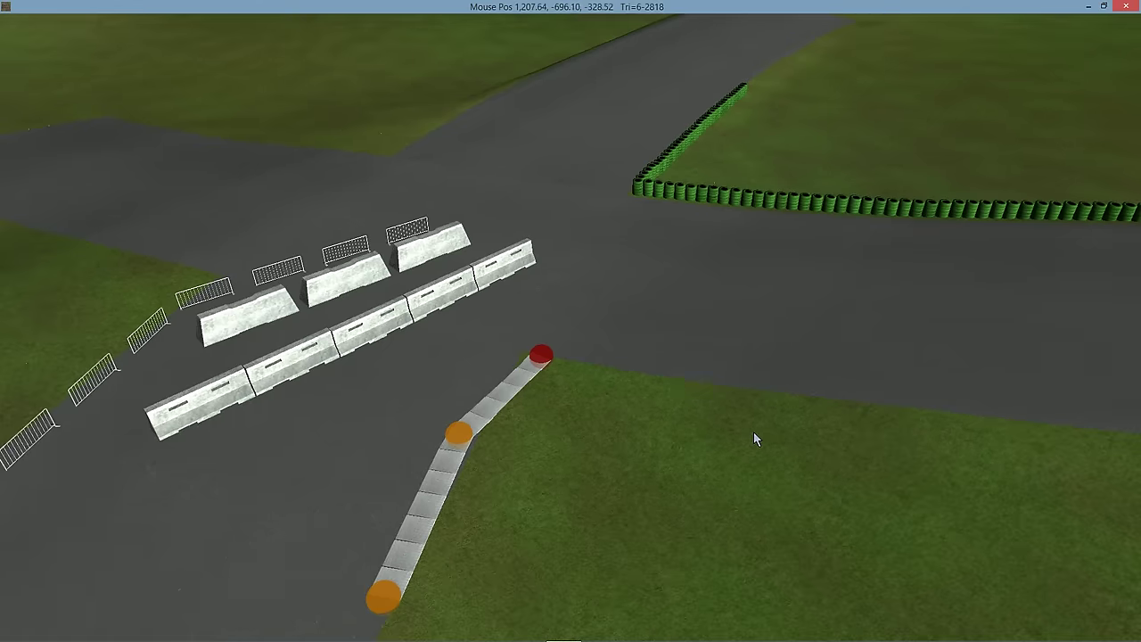
- Extend the rumble strip with two more nodes along the road's grass edge past the junction corner and switch its type to curved
click(684, 375)
click(741, 381)
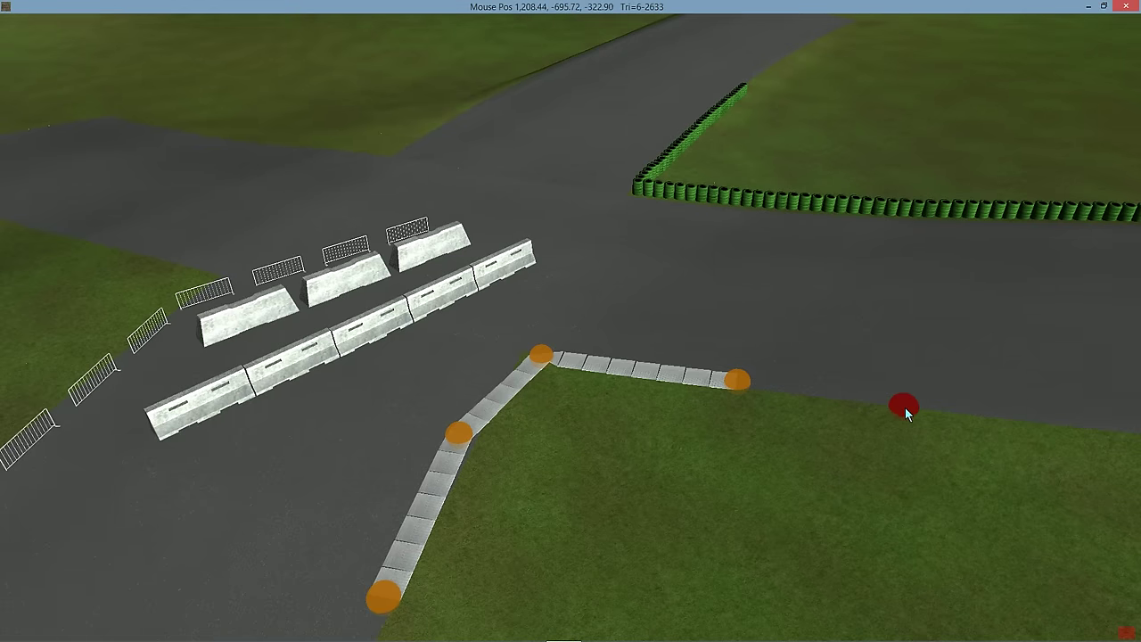
click(905, 407)
scroll(779, 418, up, 3)
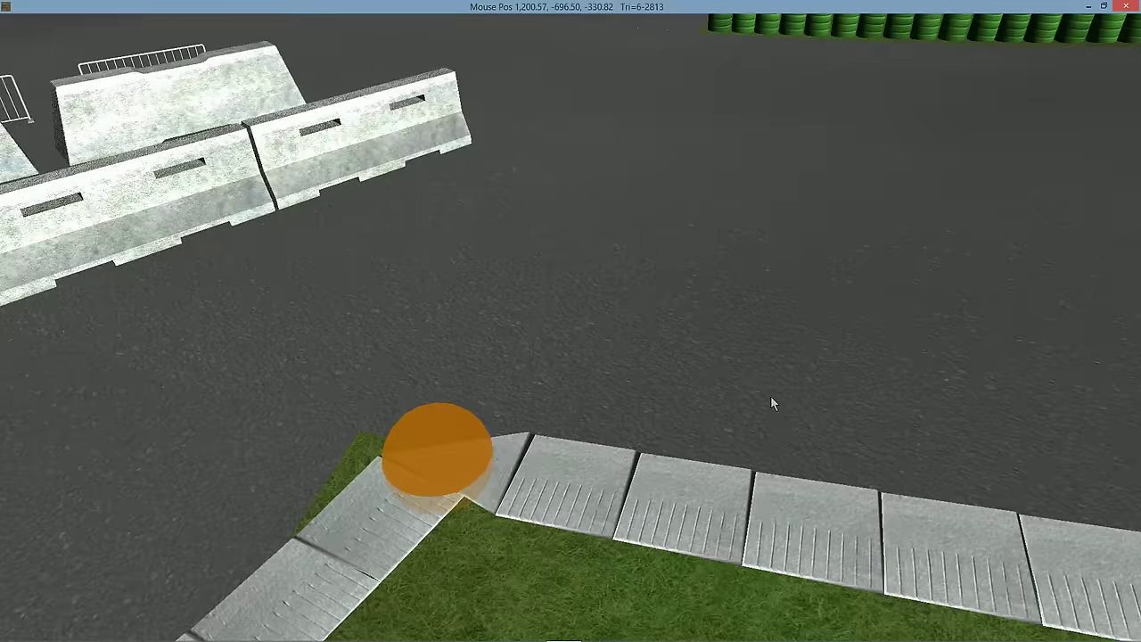
right_drag(770, 395, 653, 502)
scroll(735, 407, down, 4)
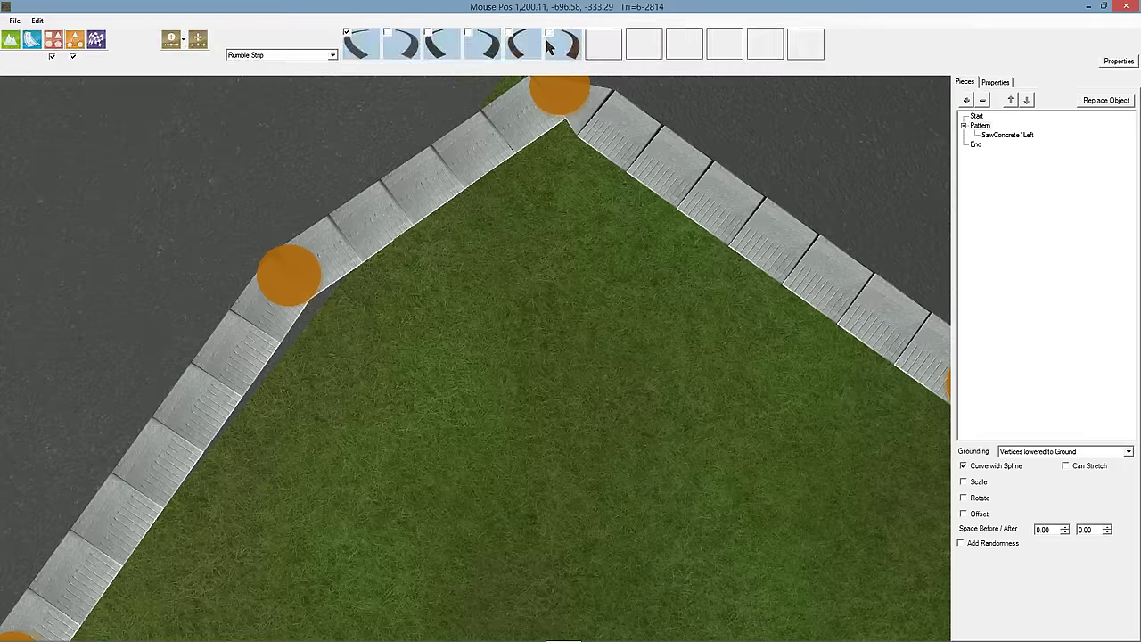
click(995, 82)
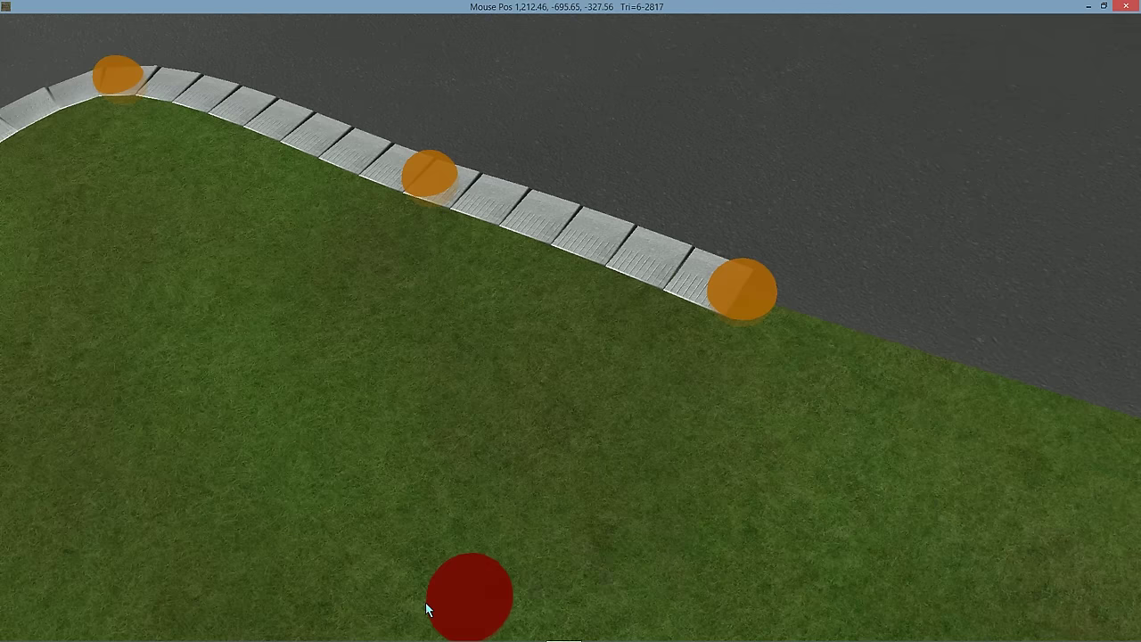
- Extend the curved rumble strip off the road edge across the grass, pulling its end node farther out alongside the road
right_drag(539, 415, 59, 374)
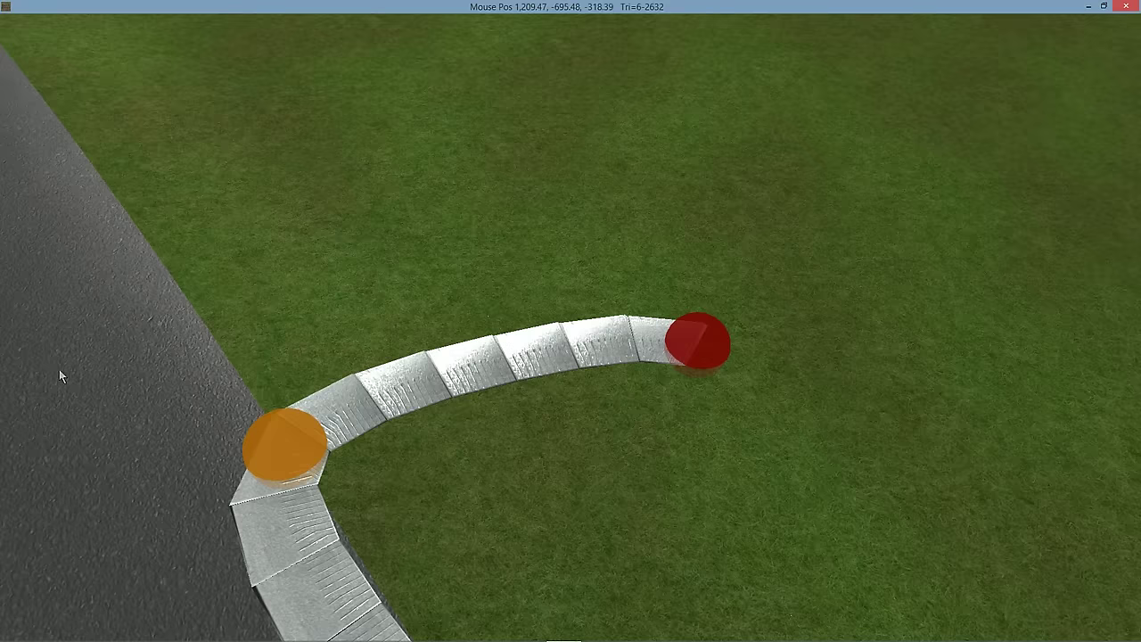
click(200, 41)
drag(691, 345, 472, 16)
right_drag(548, 290, 540, 239)
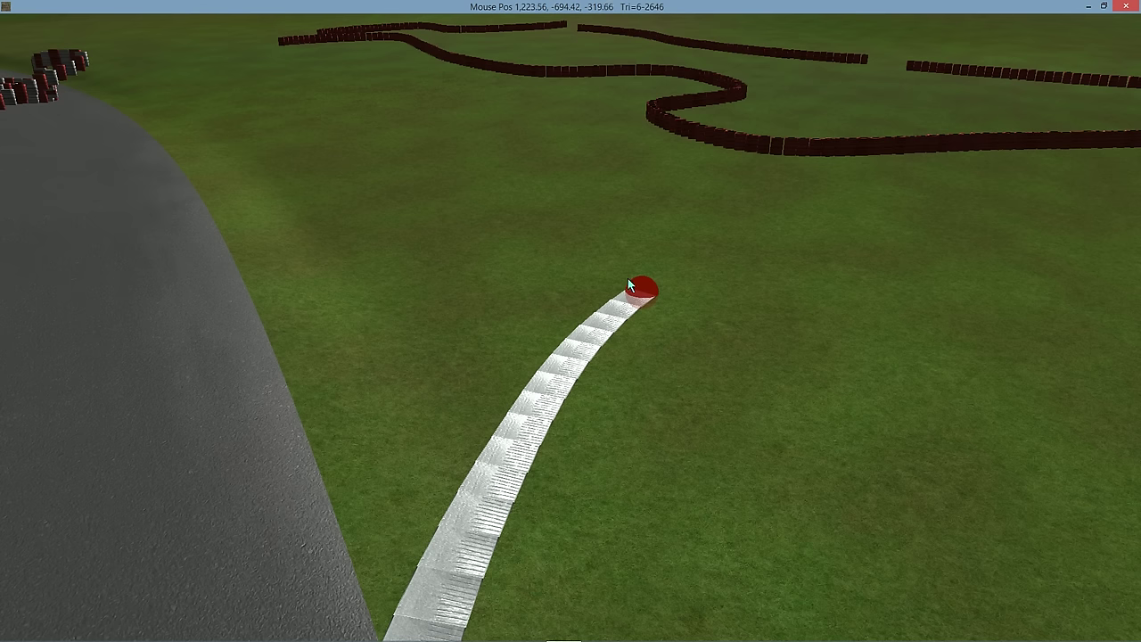
drag(631, 280, 381, 110)
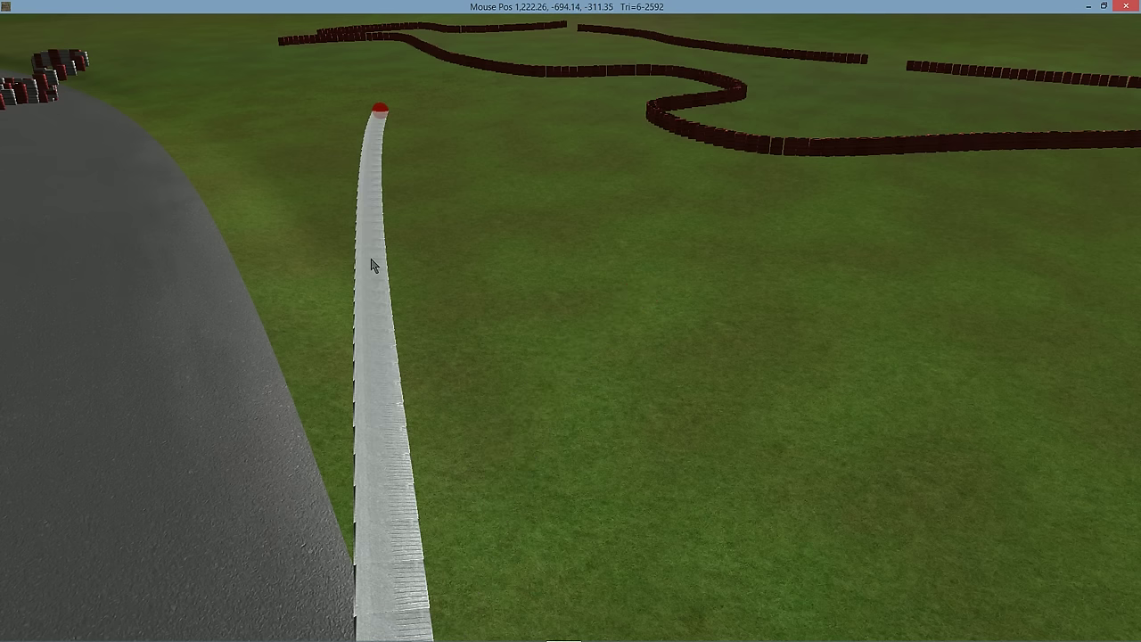
click(471, 293)
- Add a SawRedLeft piece to the rumble strip's pattern alongside SawConcrete1Left
right_drag(357, 397, 311, 413)
scroll(517, 360, up, 4)
scroll(518, 359, up, 3)
right_drag(555, 344, 216, 392)
scroll(217, 392, up, 3)
scroll(247, 395, down, 5)
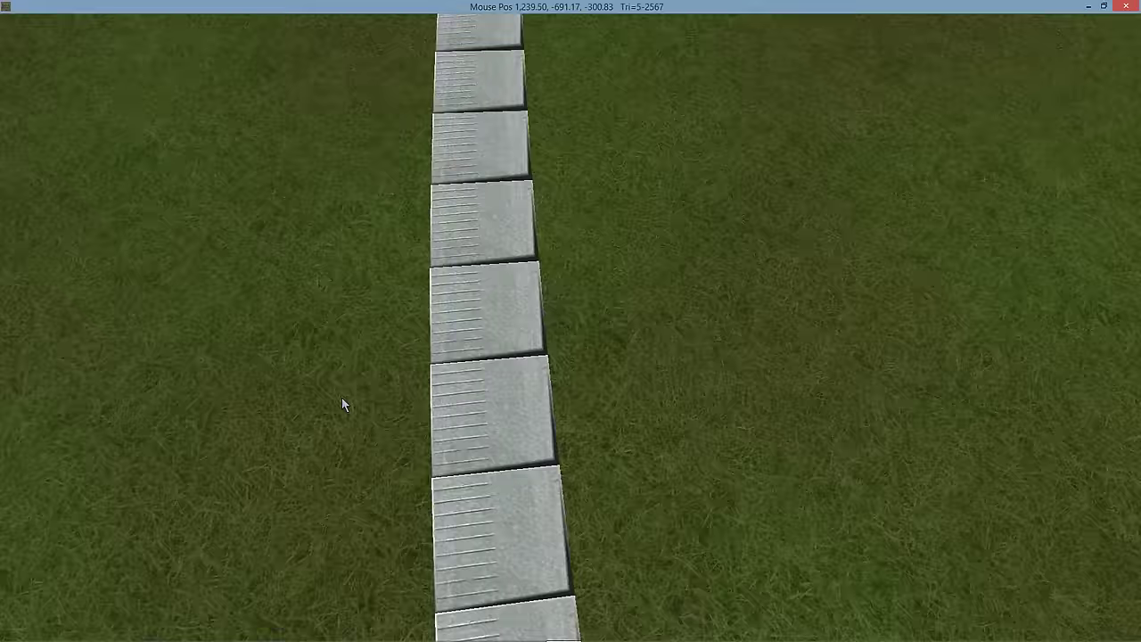
right_drag(344, 402, 650, 344)
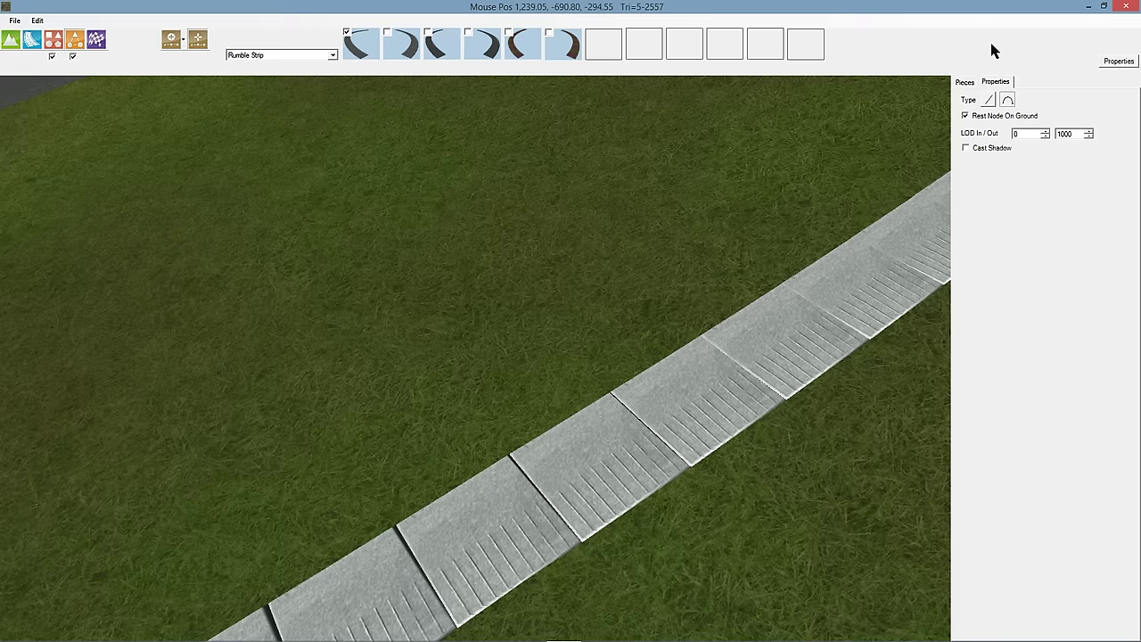
click(963, 82)
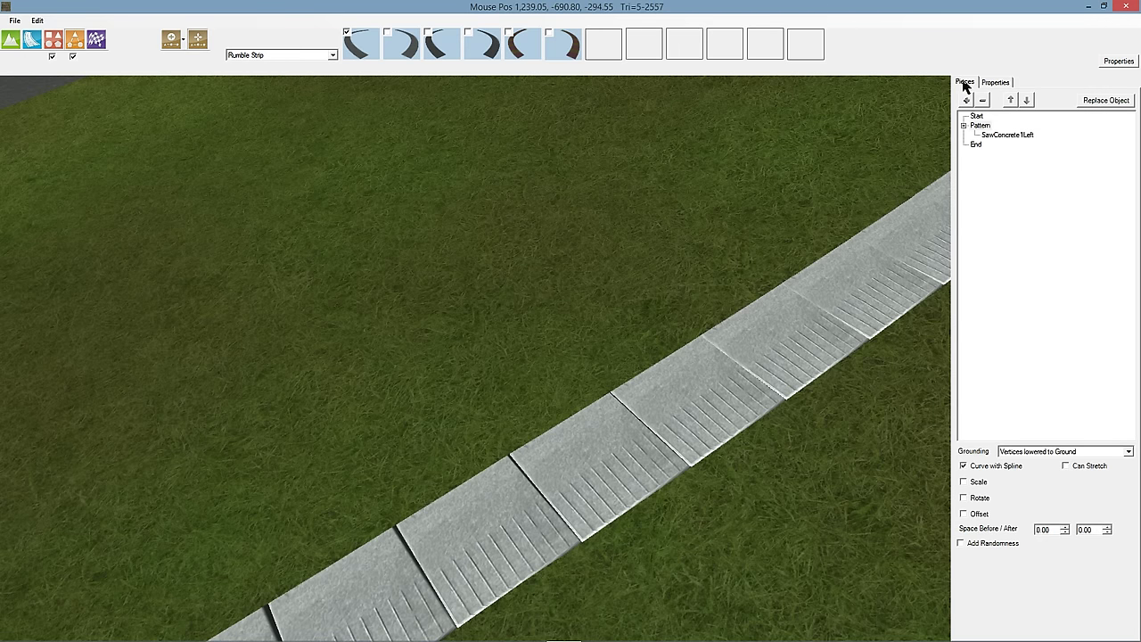
click(1000, 135)
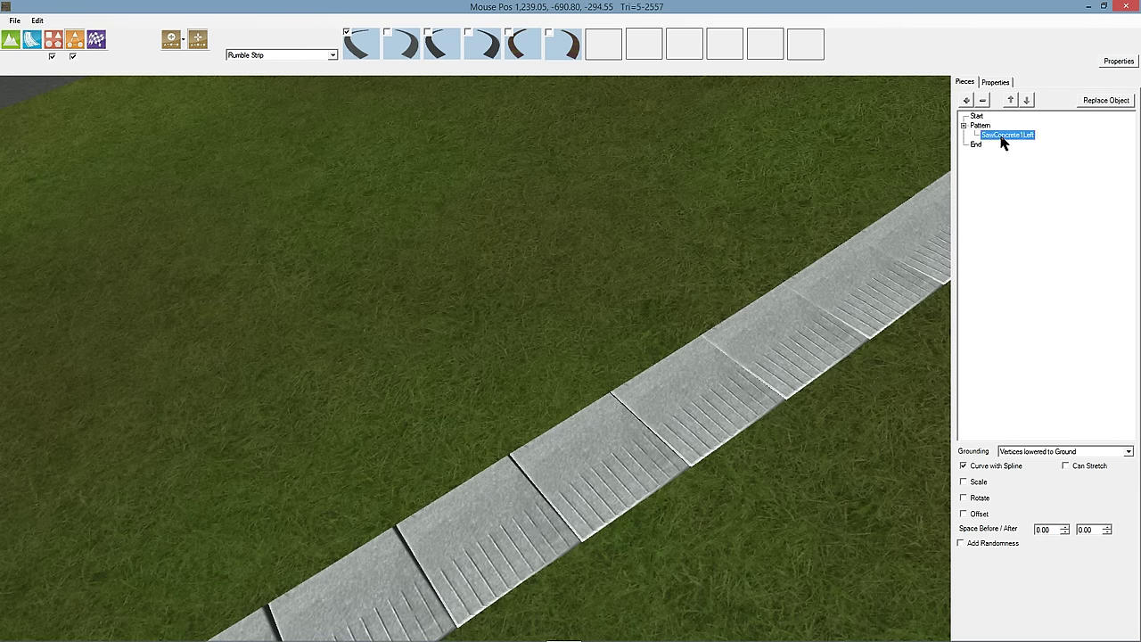
click(966, 100)
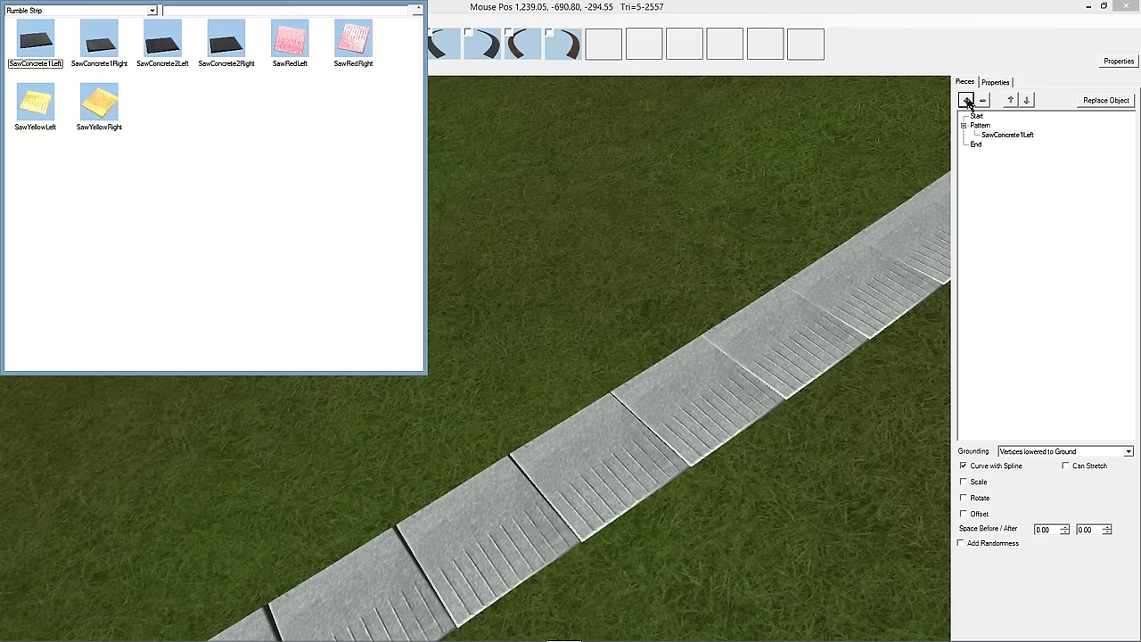
double_click(290, 46)
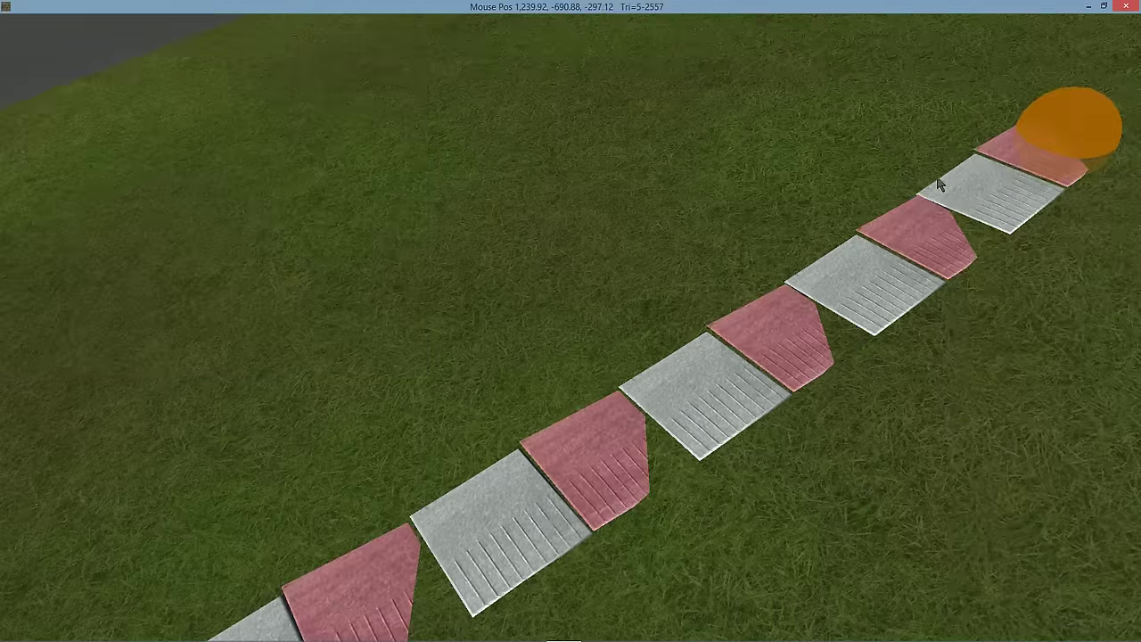
- Compare the two pattern pieces' settings and set SawRedLeft's grounding to Vertices lowered to Ground
key(space)
key(space)
key(space)
right_drag(614, 472, 615, 501)
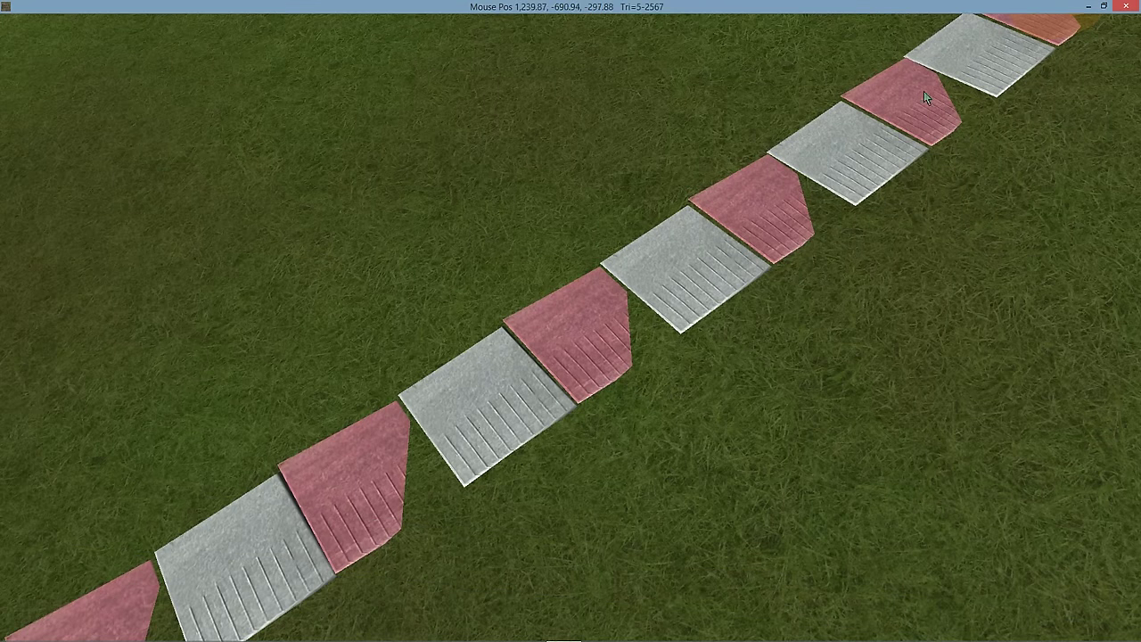
key(space)
click(1016, 136)
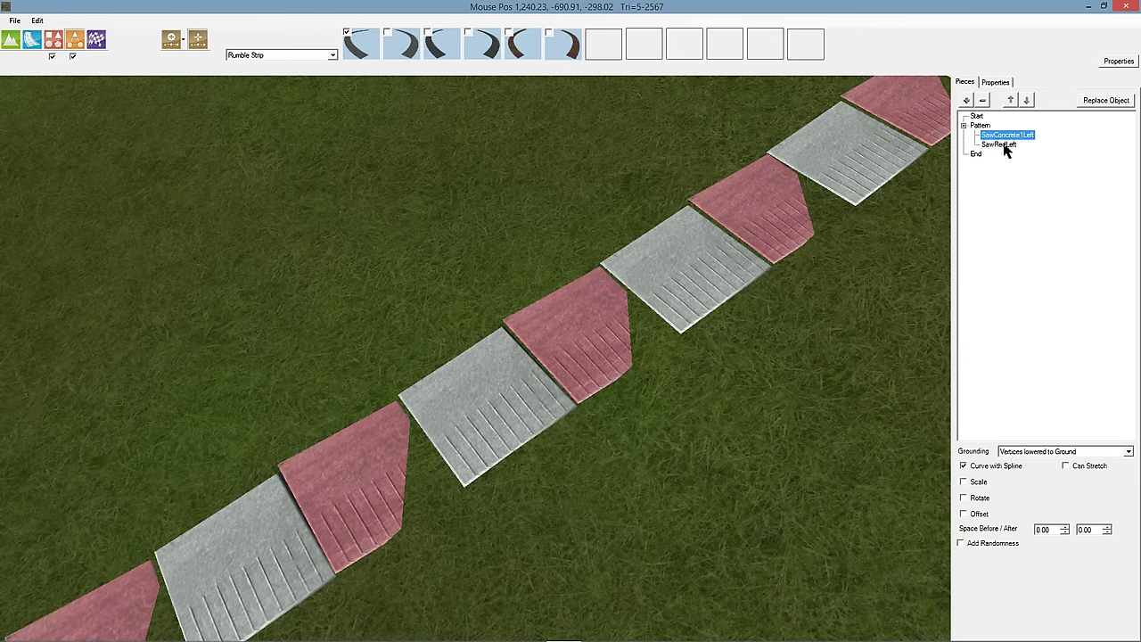
click(1000, 145)
click(1007, 135)
click(1000, 144)
click(1009, 135)
click(1005, 145)
click(1065, 174)
click(1052, 452)
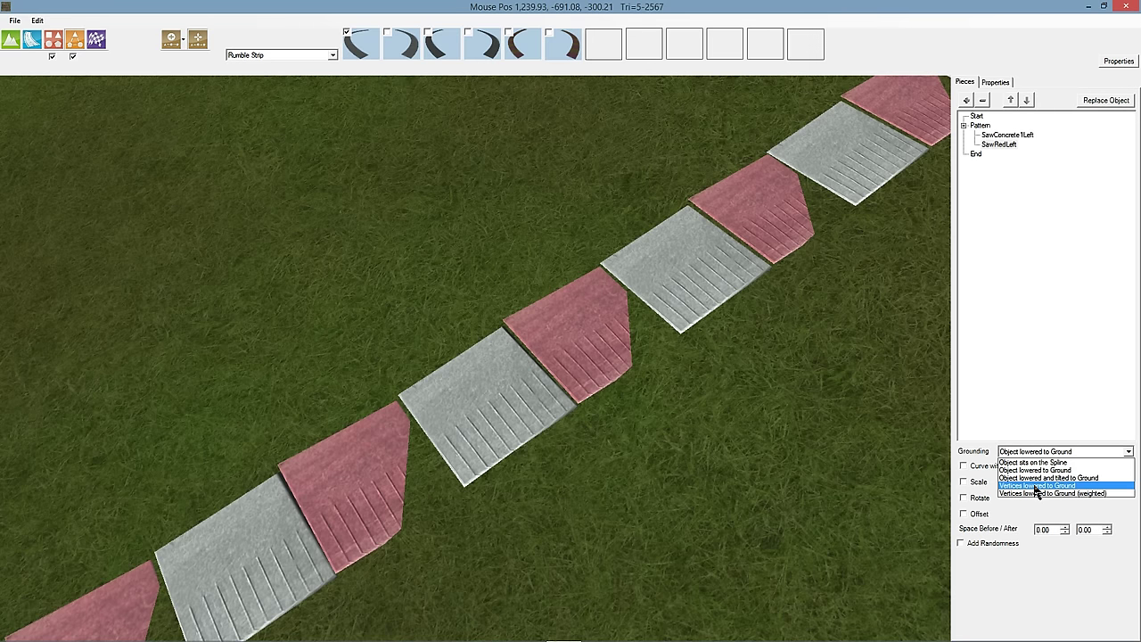
click(1036, 486)
key(Tab)
- Examine from several angles how the red and concrete pieces sit on the grass and meet each other
right_drag(799, 441, 743, 357)
scroll(610, 436, up, 5)
drag(746, 365, 584, 364)
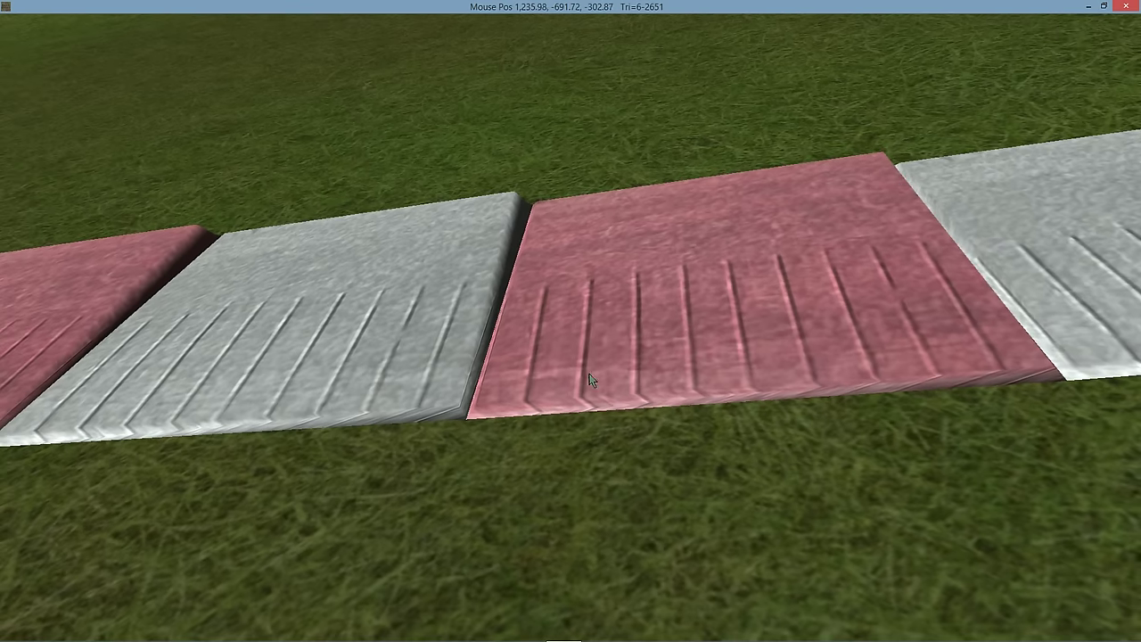
drag(779, 374, 897, 460)
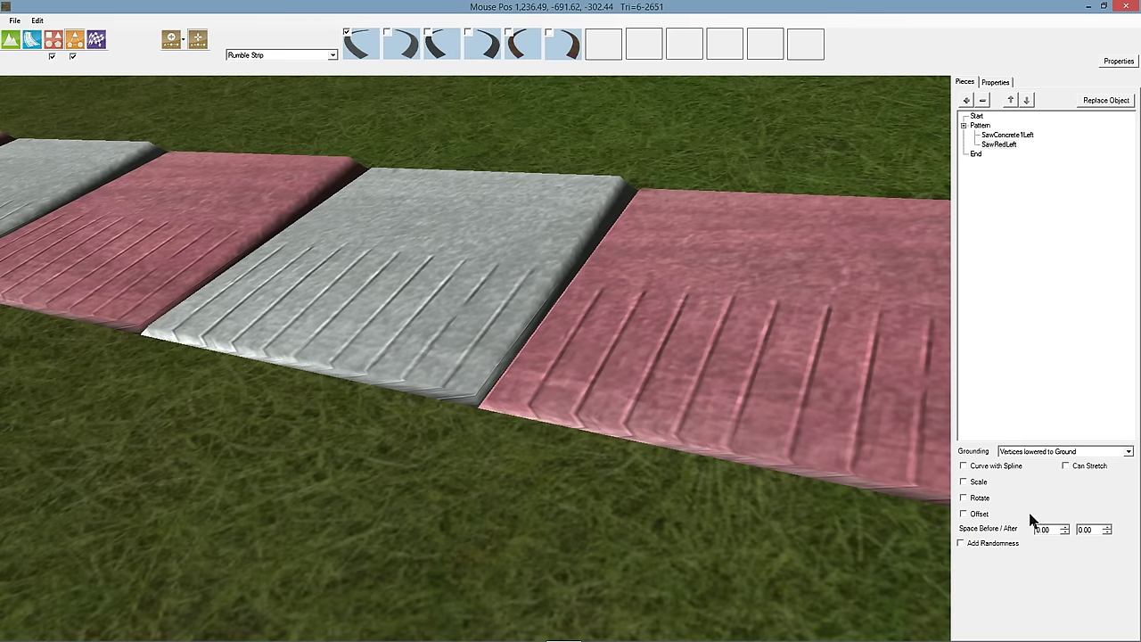
drag(787, 504, 763, 462)
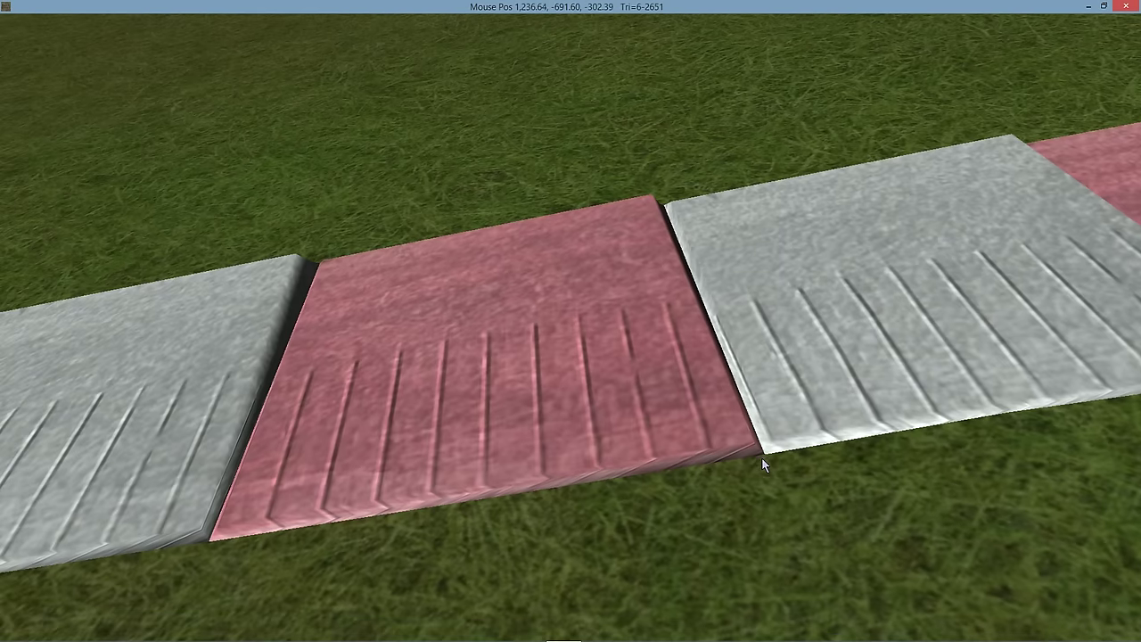
right_drag(786, 479, 850, 491)
scroll(849, 490, down, 5)
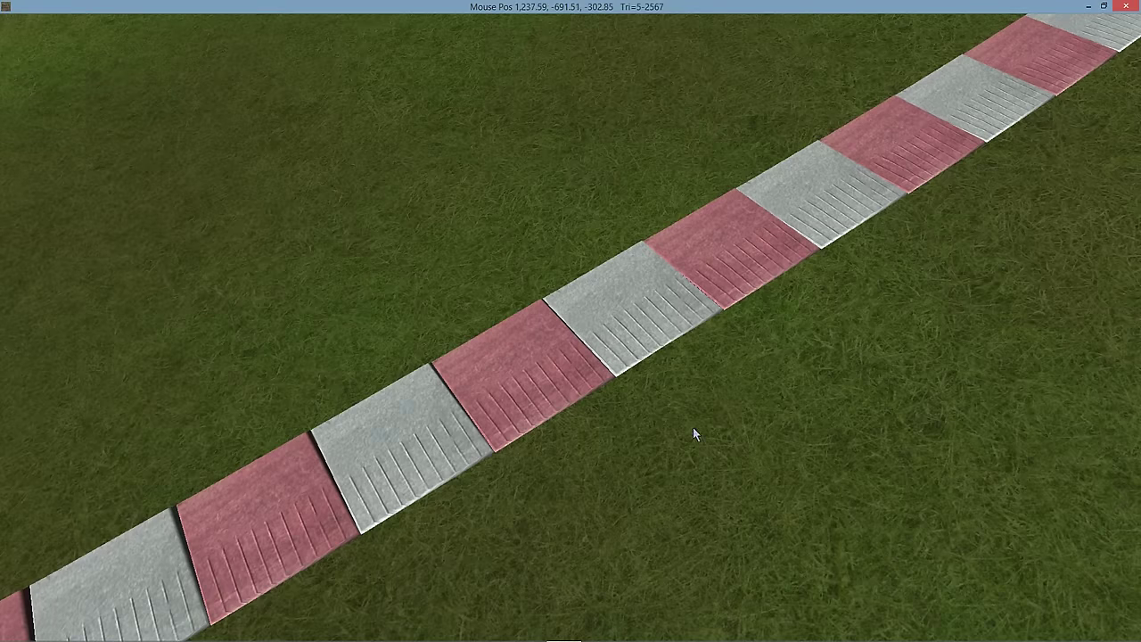
right_drag(693, 427, 798, 348)
drag(797, 355, 751, 387)
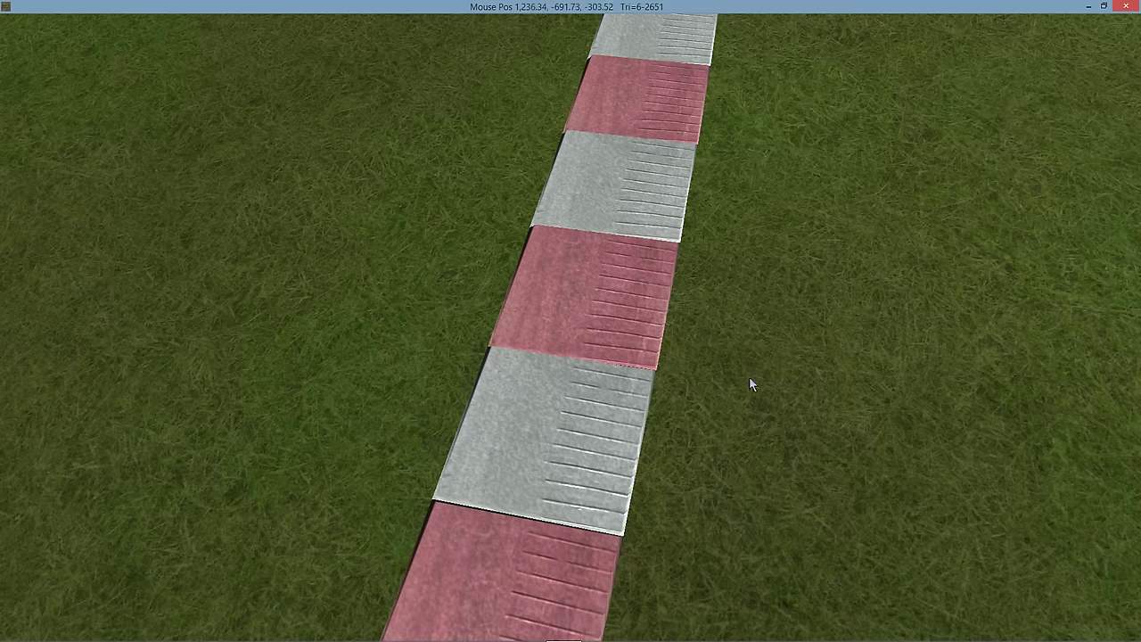
key(w)
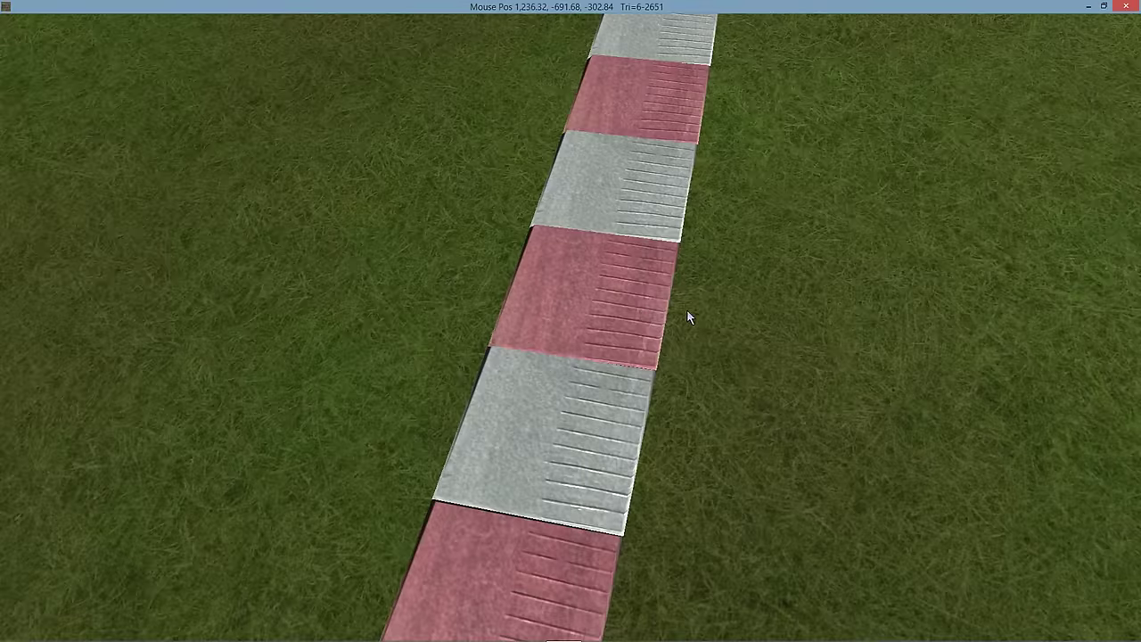
right_drag(688, 318, 722, 306)
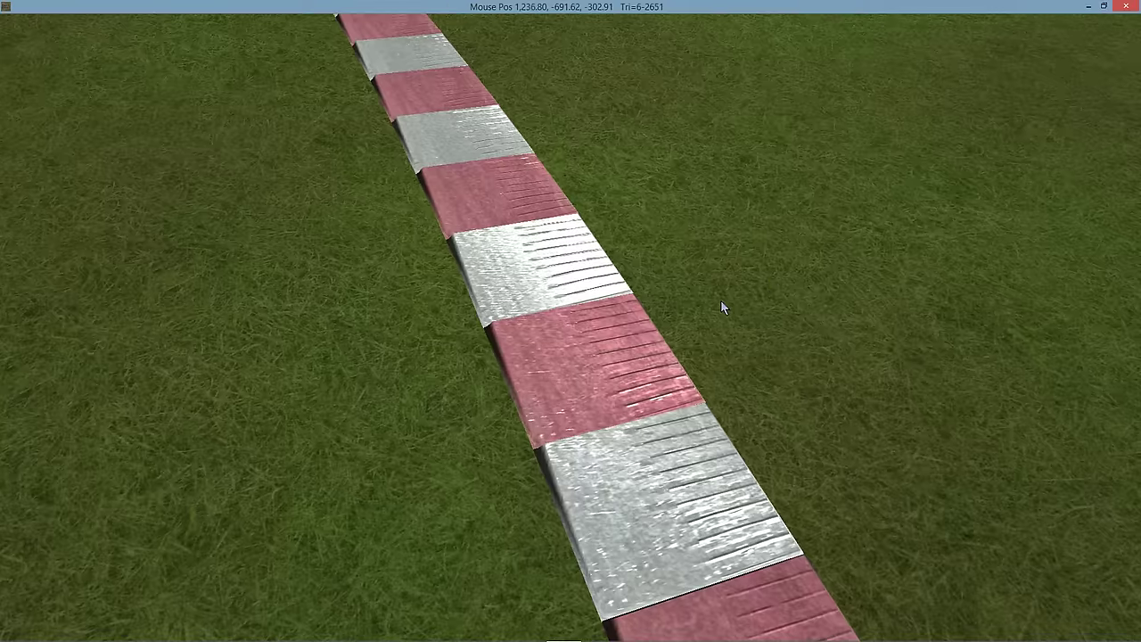
- Turn on Curve with Spline for the SawRedLeft piece
key(Tab)
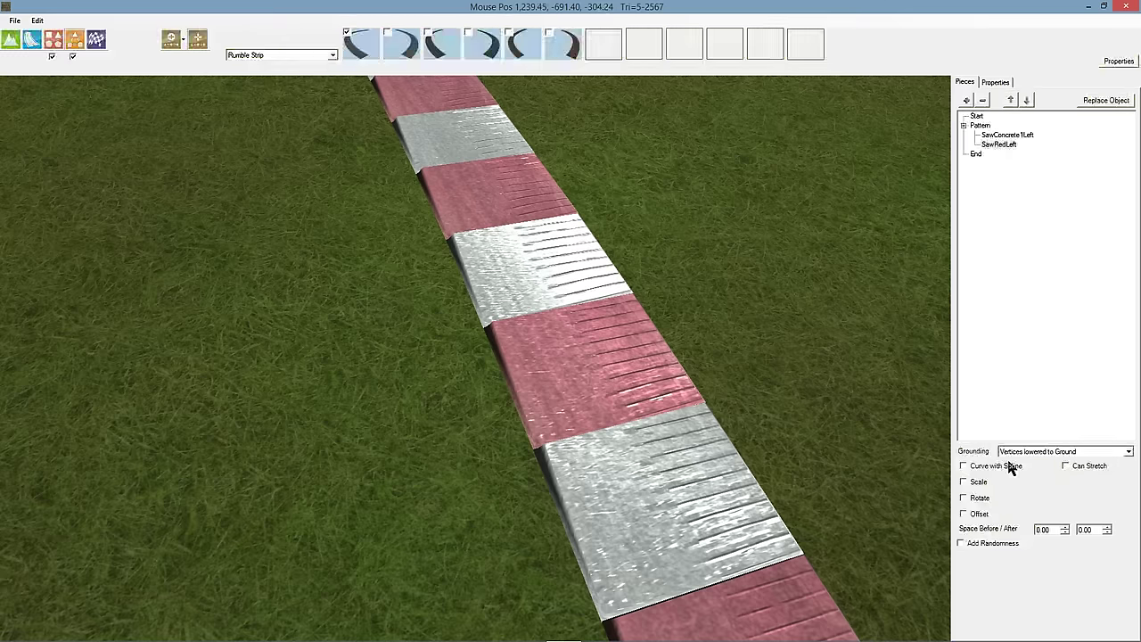
click(1010, 467)
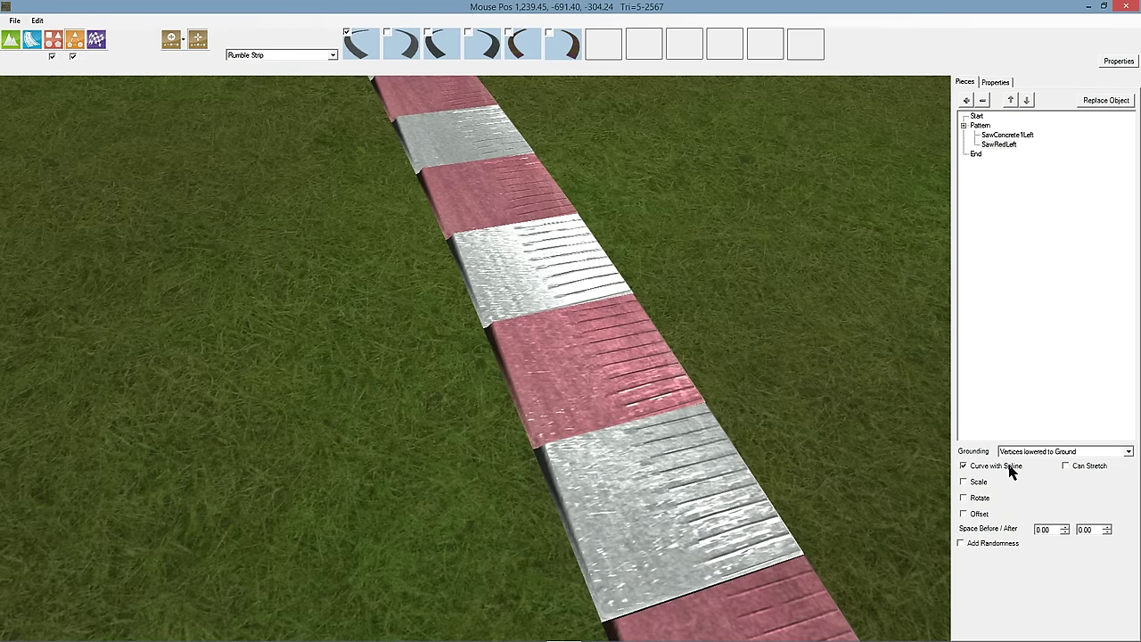
right_drag(823, 403, 861, 428)
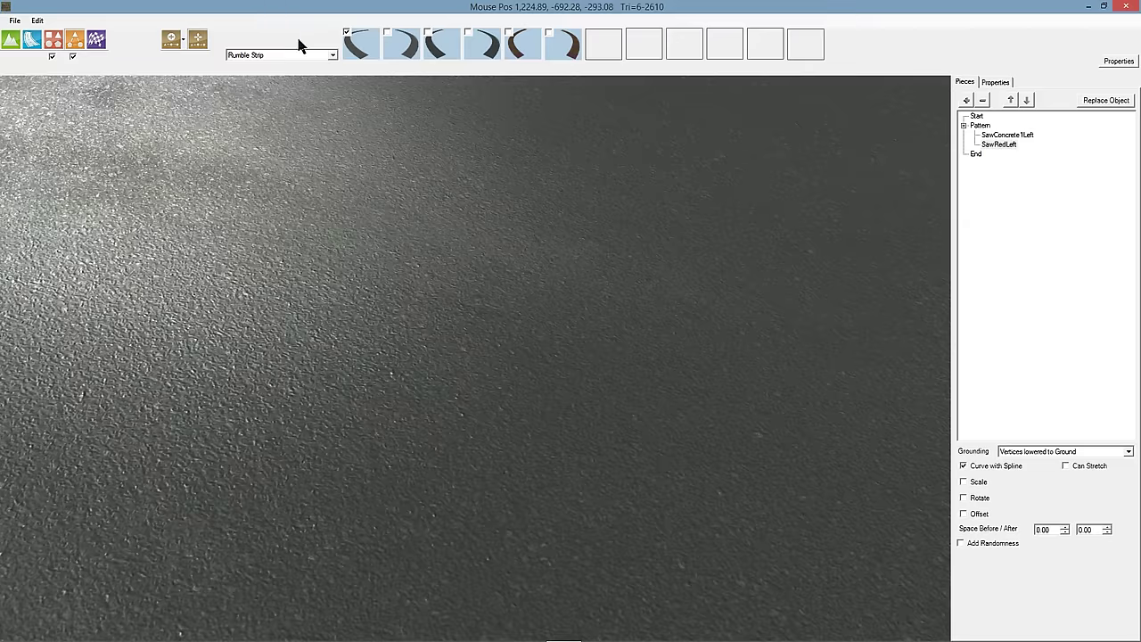
- Draw a new concrete rumble strip on the asphalt as an arc, using the Curve drawing mode
click(173, 39)
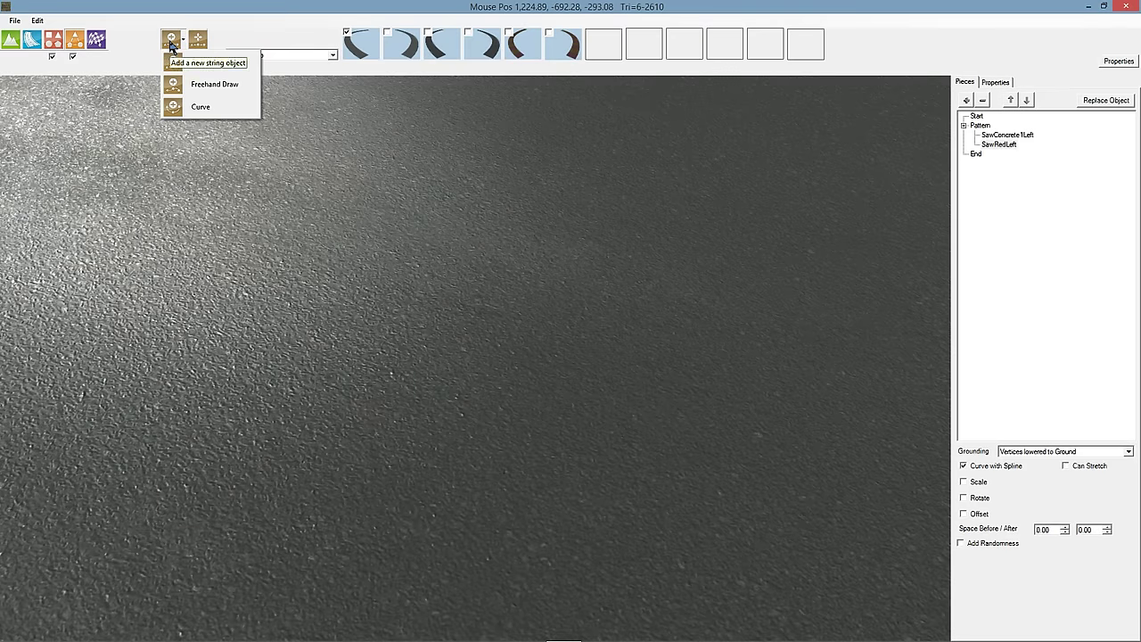
click(202, 107)
mouse_move(293, 387)
mouse_down()
mouse_move(508, 226)
mouse_move(632, 222)
mouse_up()
drag(719, 239, 919, 341)
- Turn off Curve with Spline for the SawConcrete1Left piece of the arc-shaped rumble strip
right_drag(650, 187, 649, 286)
scroll(649, 287, up, 5)
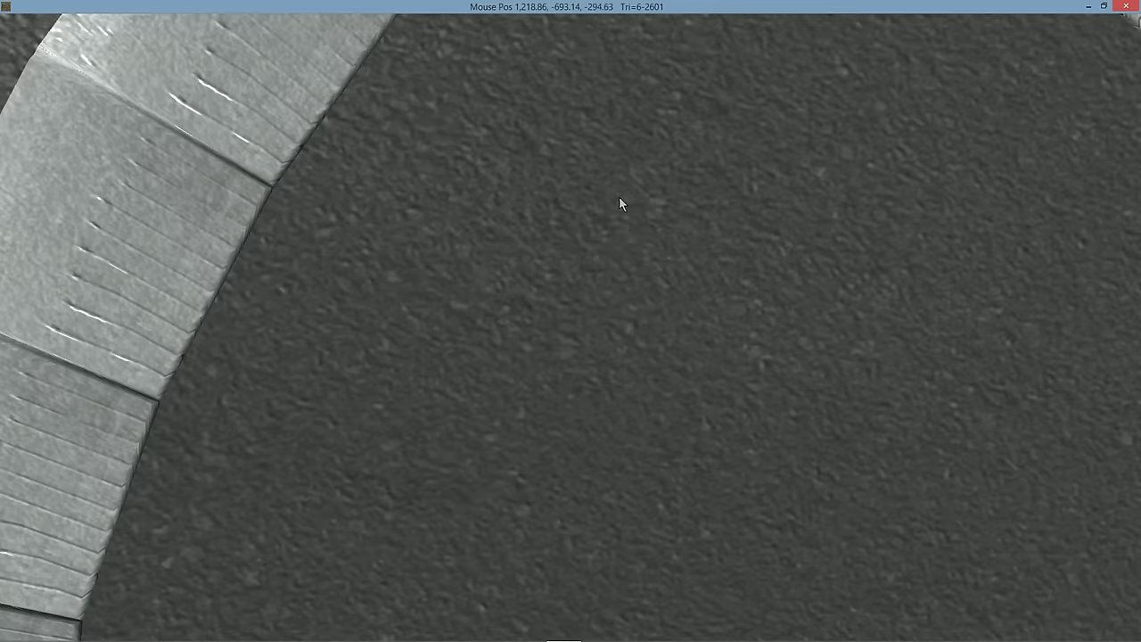
middle_drag(628, 127, 595, 607)
middle_drag(598, 226, 574, 306)
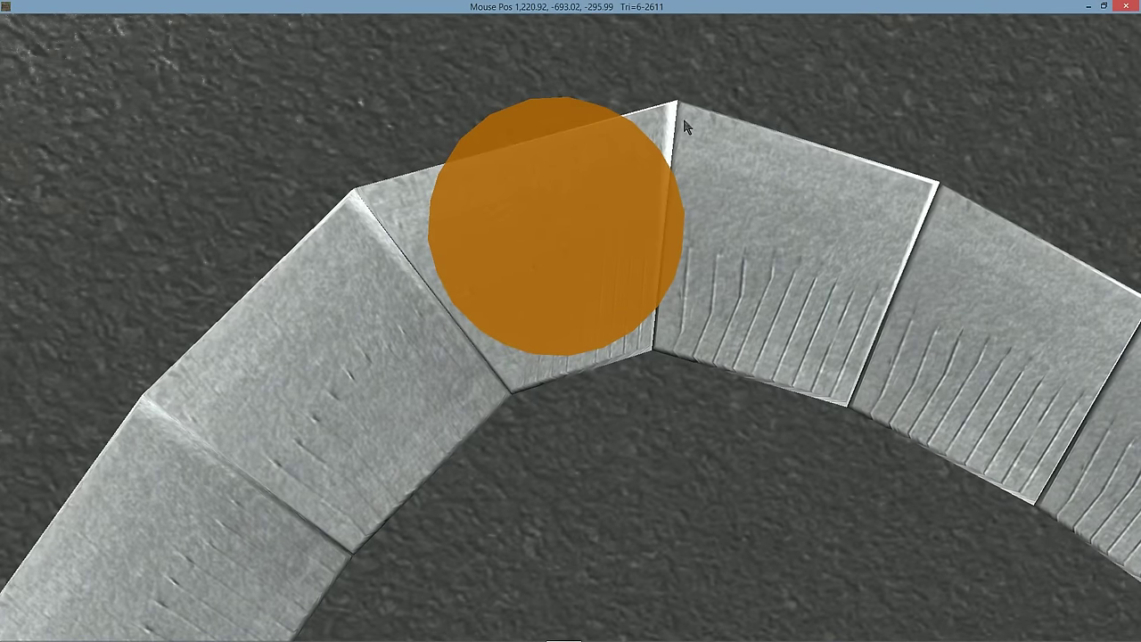
key(Tab)
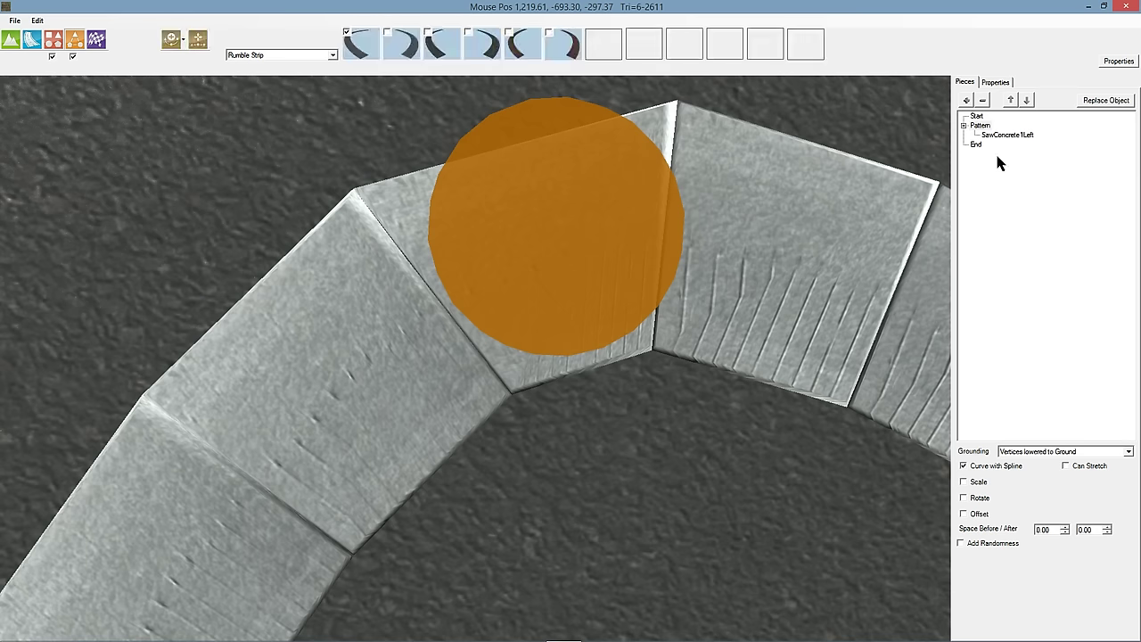
click(996, 136)
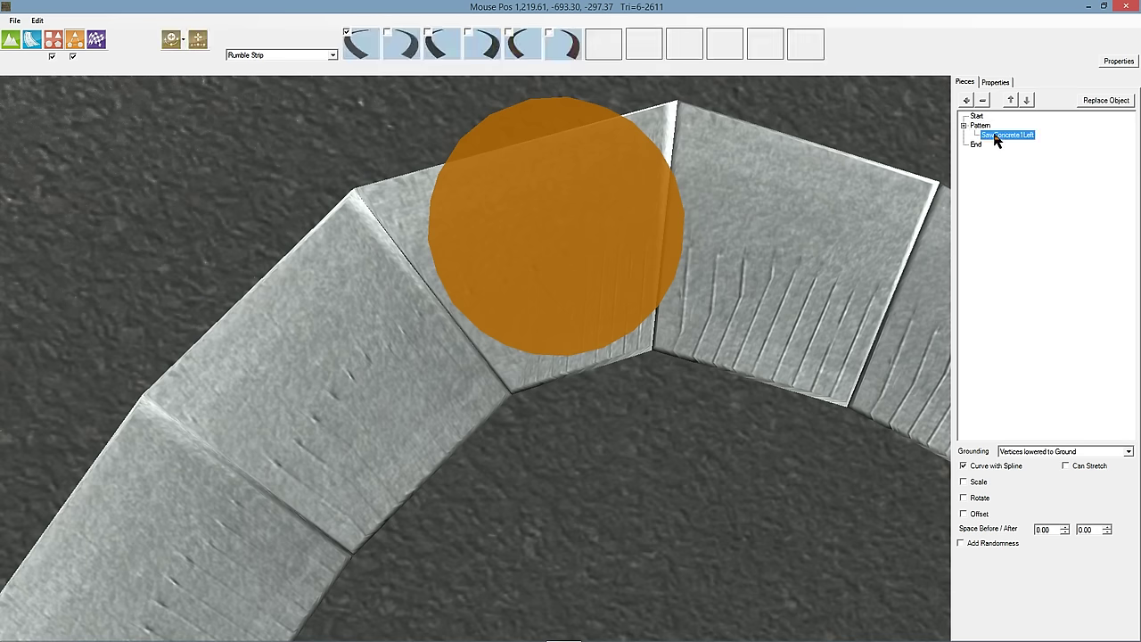
click(999, 471)
key(Tab)
- Examine how the individual concrete pieces meet around the bend of the arc-shaped rumble strip
scroll(763, 365, down, 3)
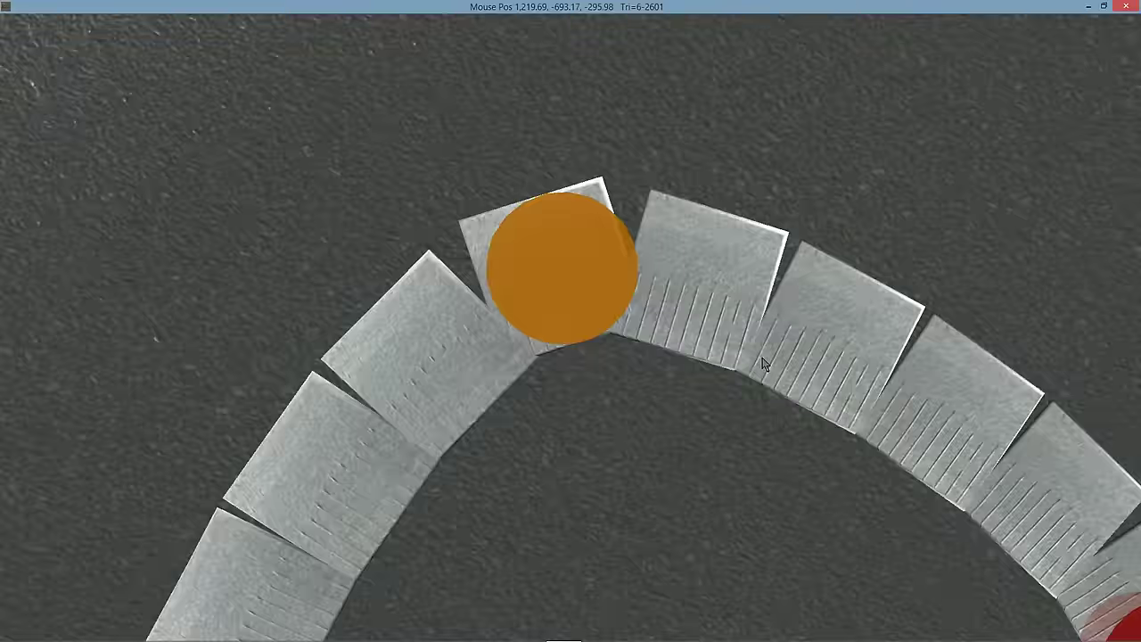
scroll(763, 364, down, 2)
middle_drag(764, 375, 740, 356)
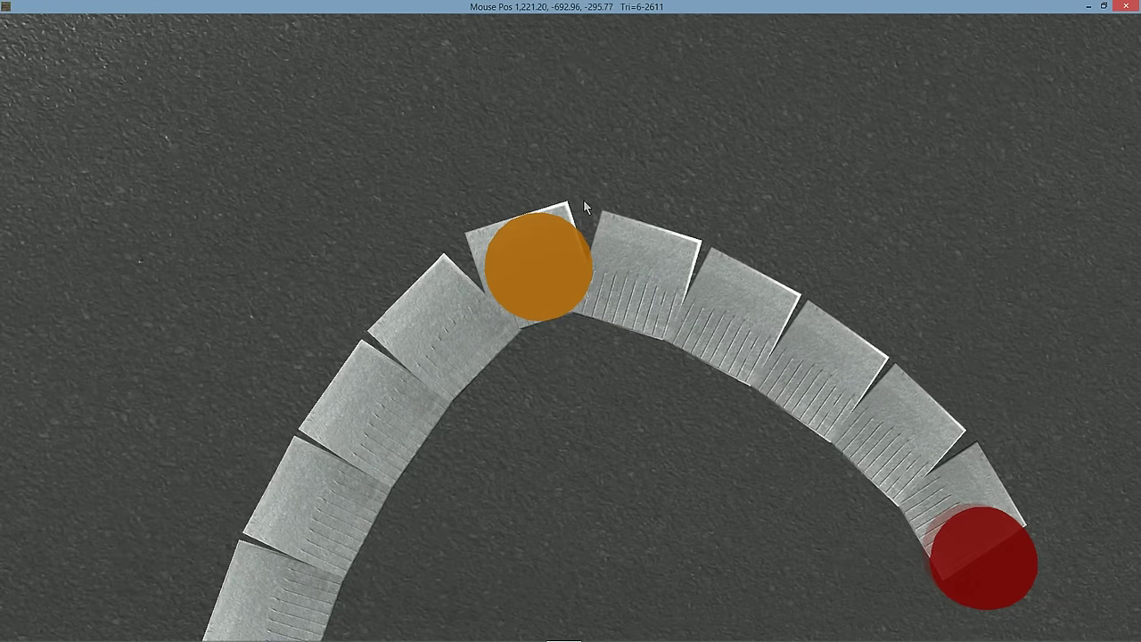
scroll(649, 247, up, 3)
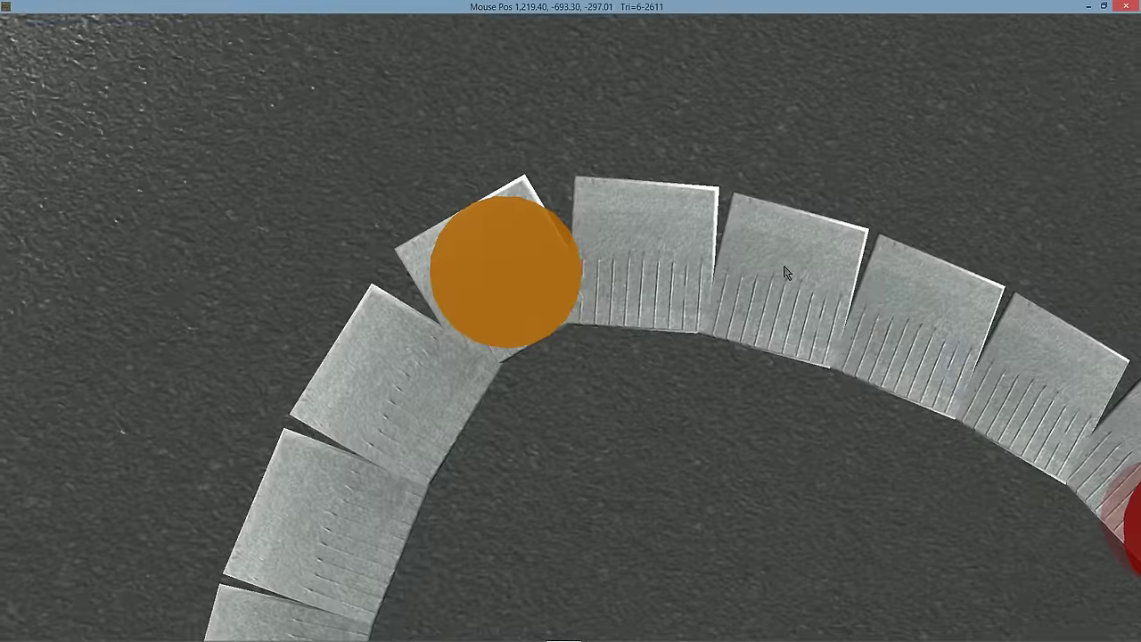
drag(784, 272, 603, 191)
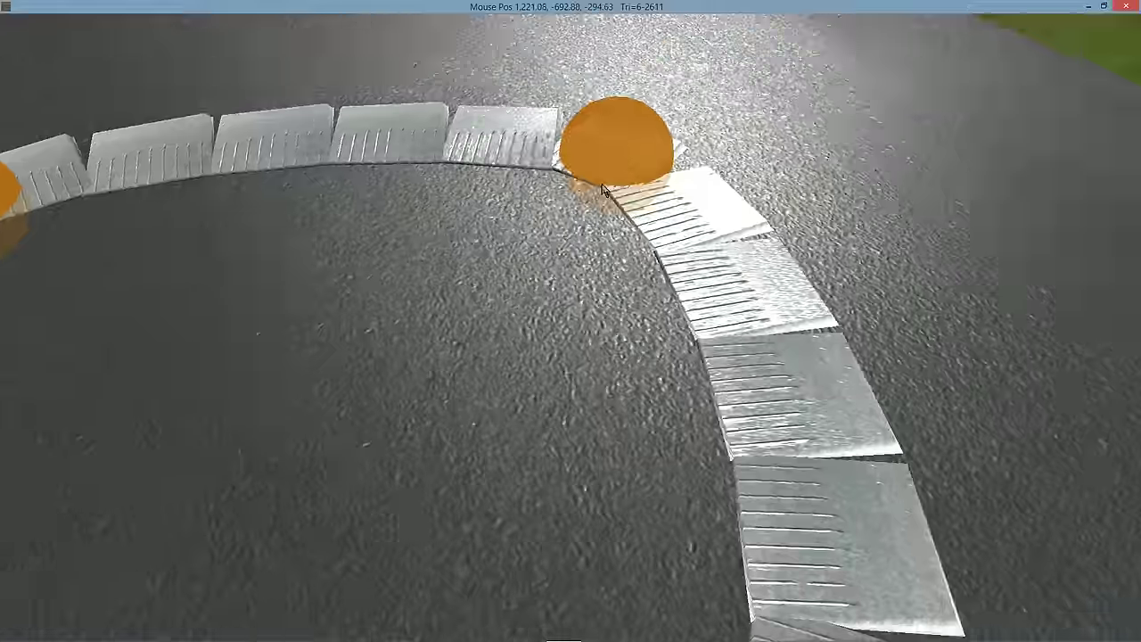
- Turn on Curve with Spline and Can Stretch for the SawConcrete1Left piece of the arc-shaped rumble strip
middle_drag(602, 186, 724, 191)
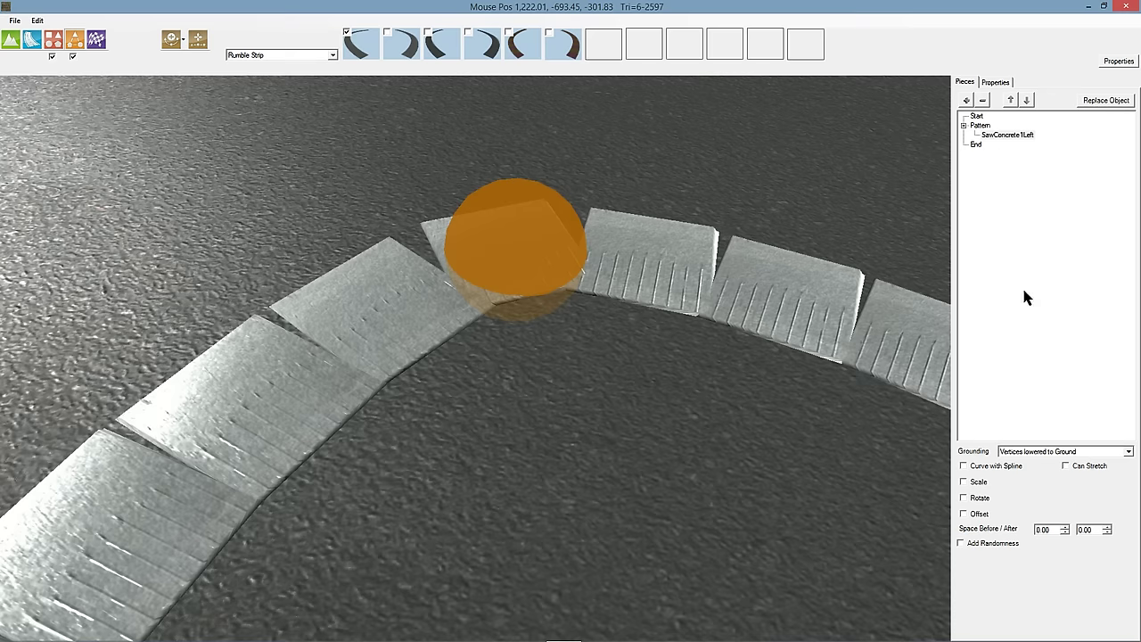
click(964, 466)
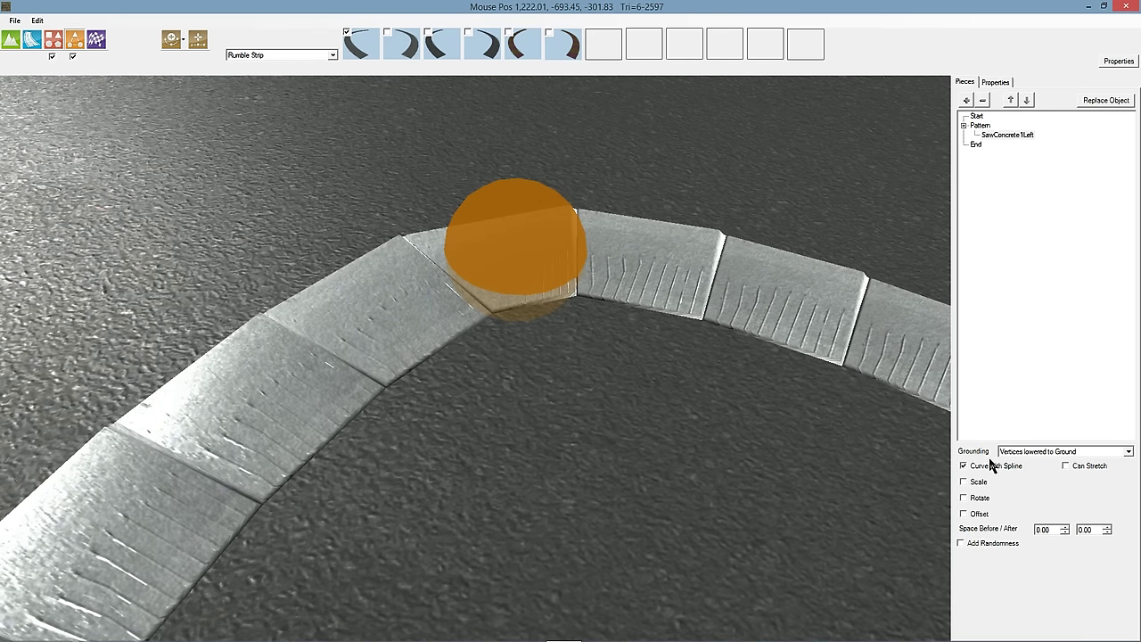
click(1082, 467)
- Add a SawRedLeft piece to the arc-shaped rumble strip's pattern after SawConcrete1Left
click(966, 101)
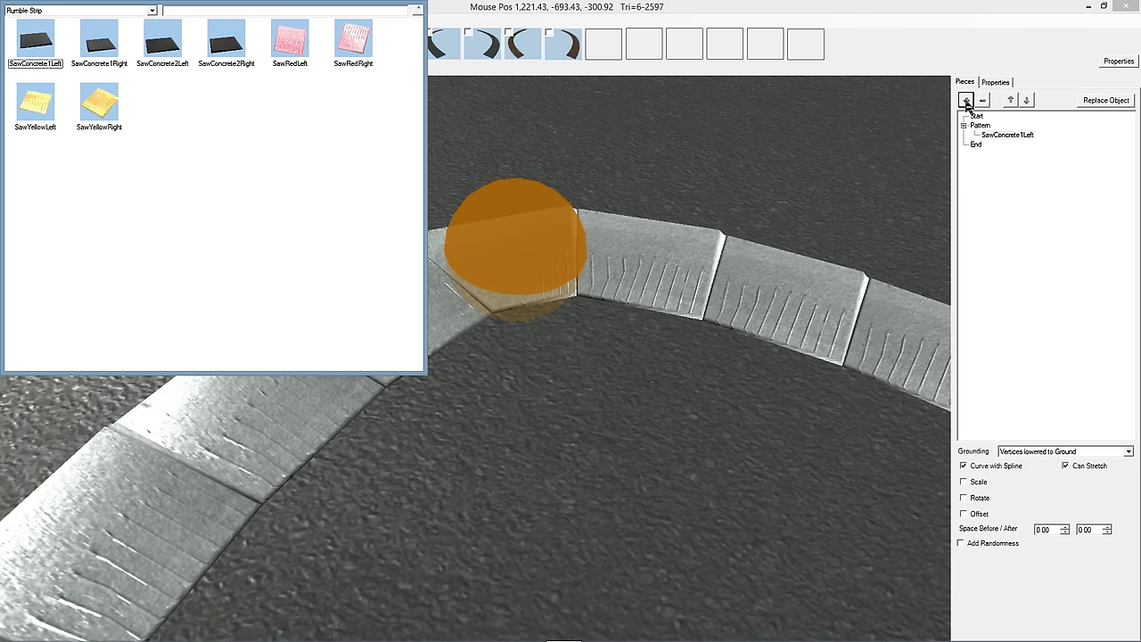
click(297, 41)
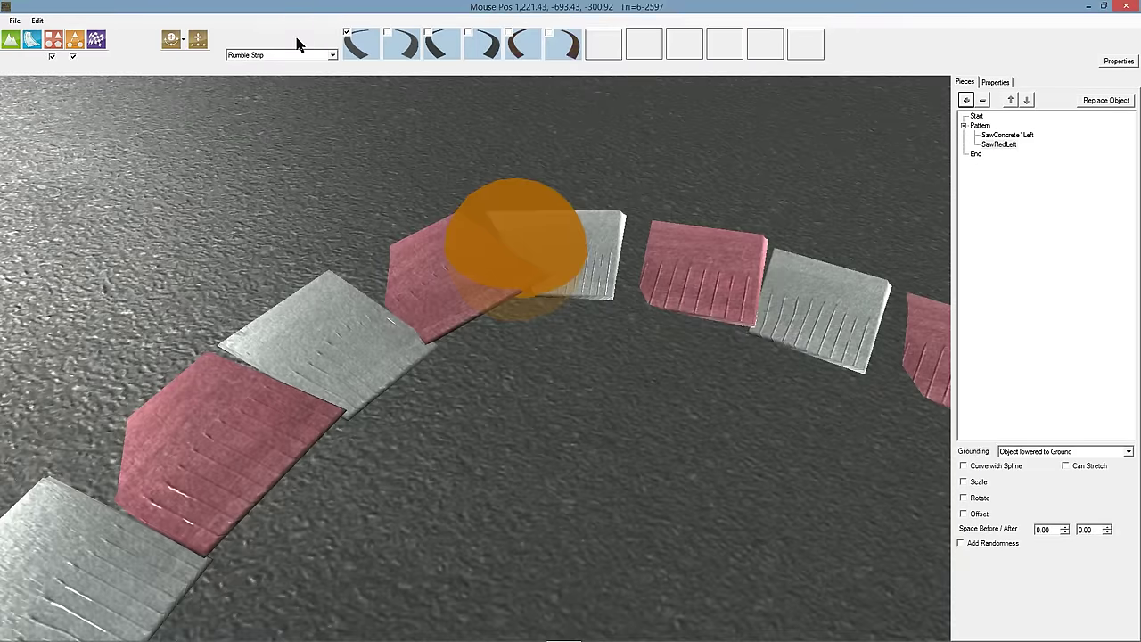
key(F11)
- Turn on Curve with Spline for the SawRedLeft piece and set its grounding to Vertices lowered to Ground
click(980, 467)
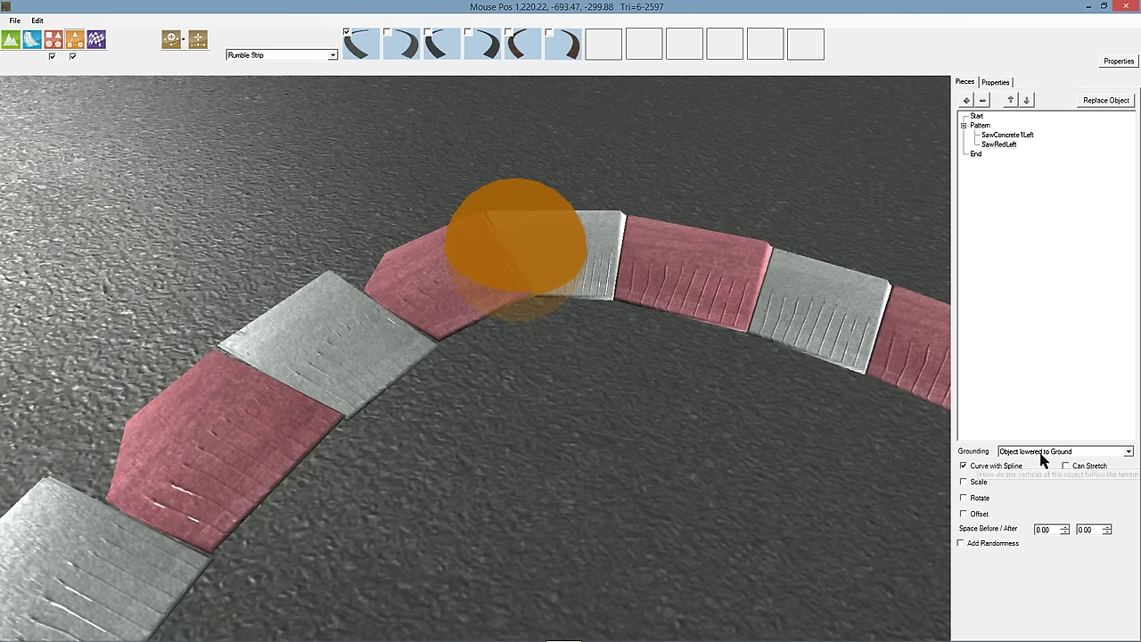
click(1017, 452)
click(1040, 485)
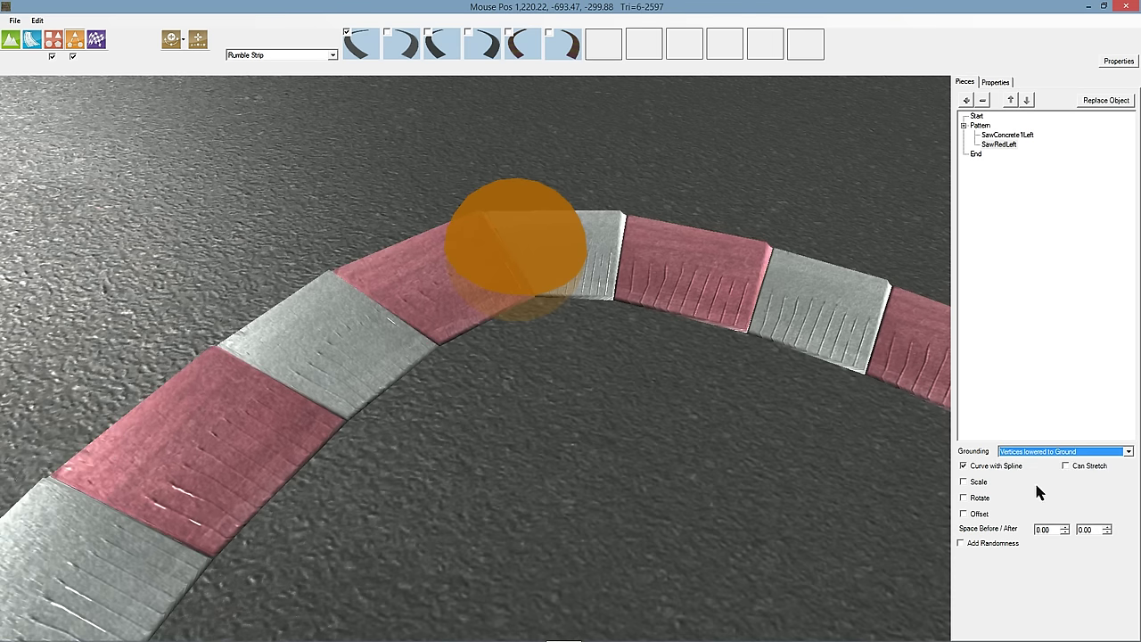
key(F11)
scroll(776, 330, up, 2)
right_drag(776, 325, 1026, 434)
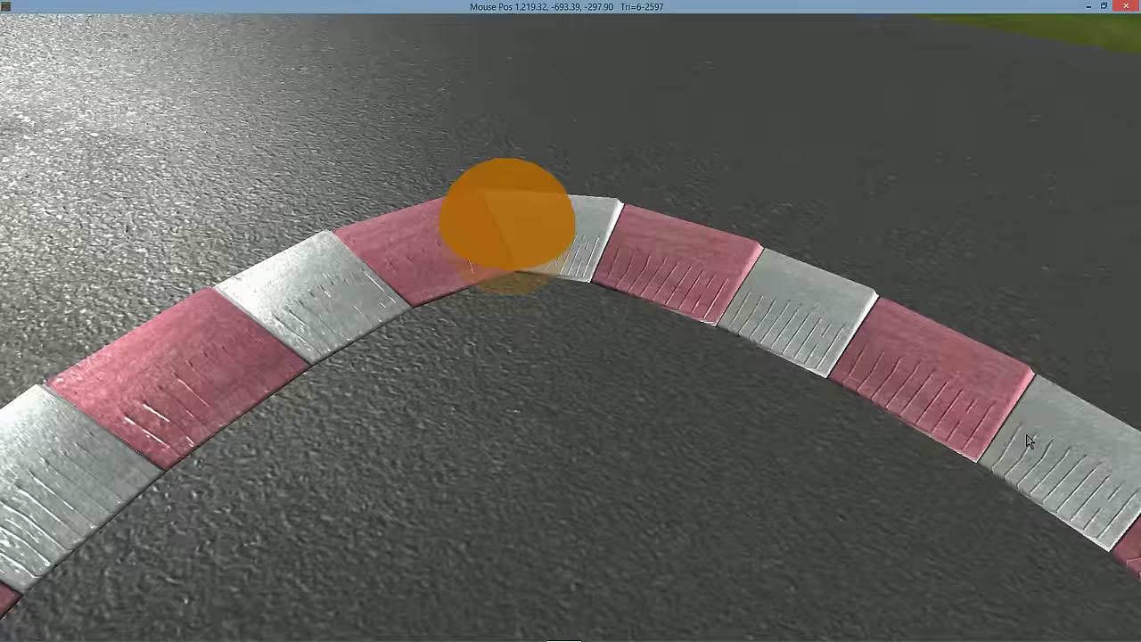
- Review the spline and stretch settings of the SawConcrete1Left piece and look over the whole arc-shaped strip
click(1004, 135)
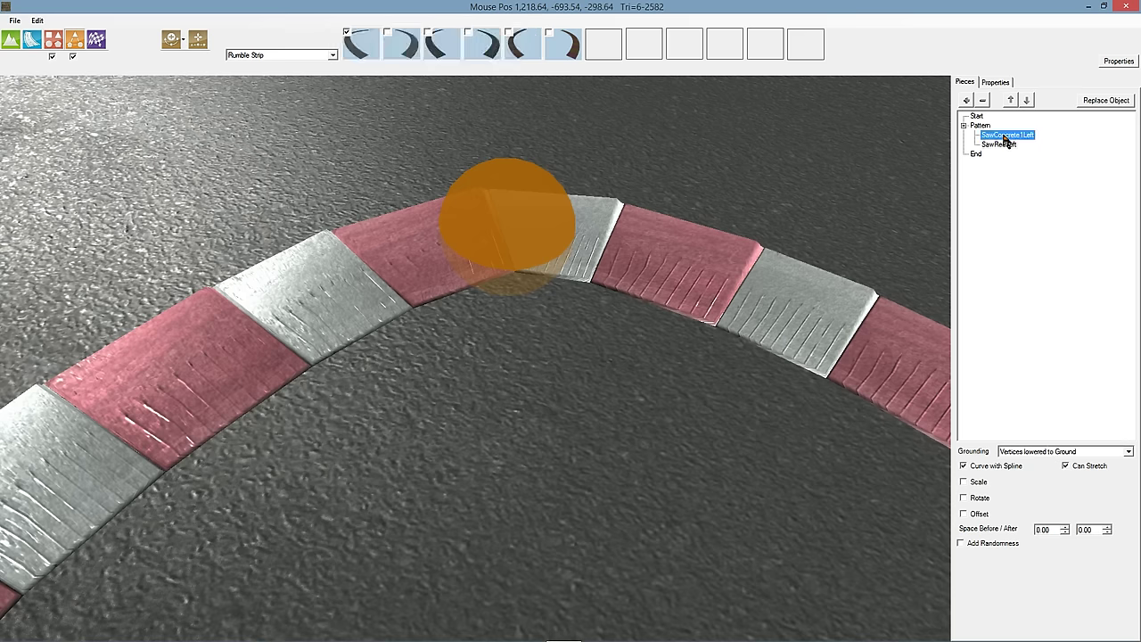
key(F11)
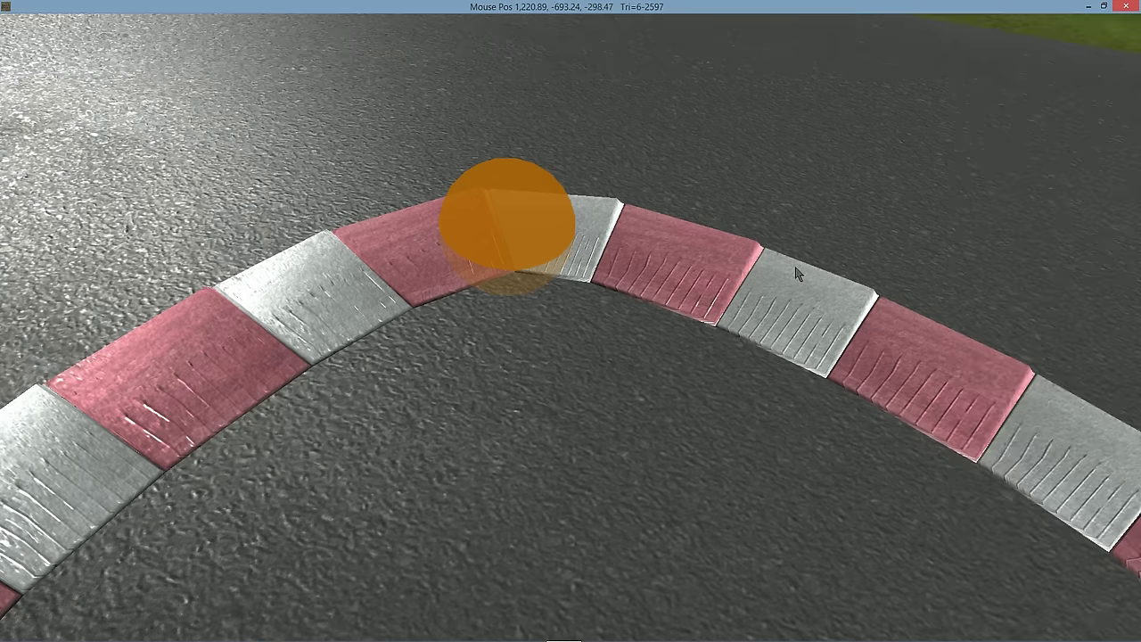
scroll(790, 270, down, 4)
key(F11)
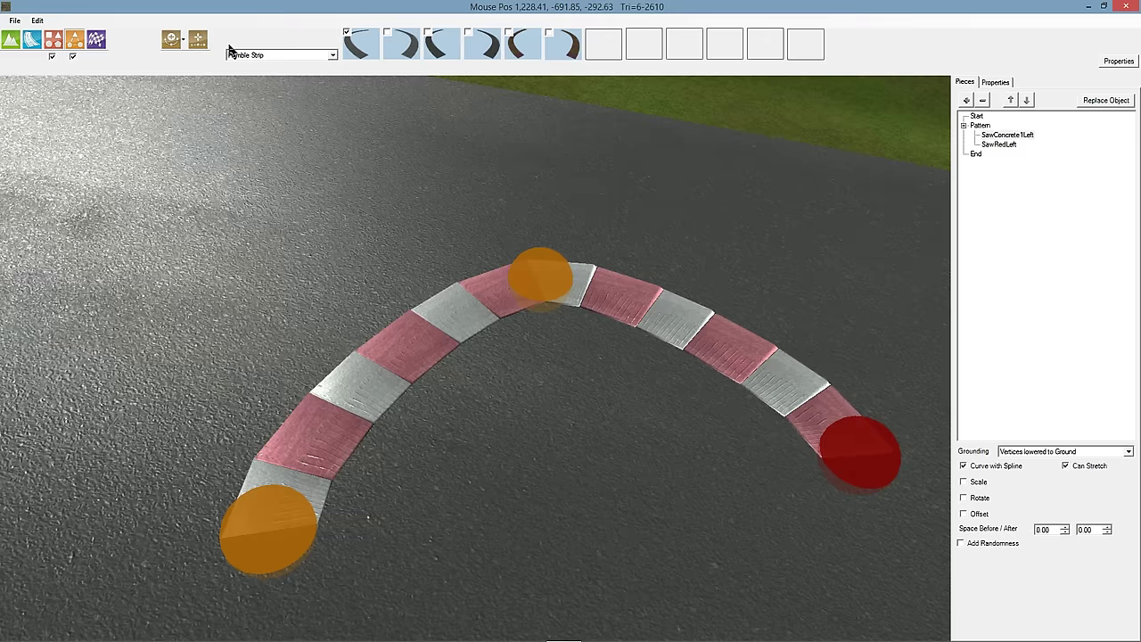
- Delete the highlighted end node of the arc-shaped red and concrete rumble strip
key(F11)
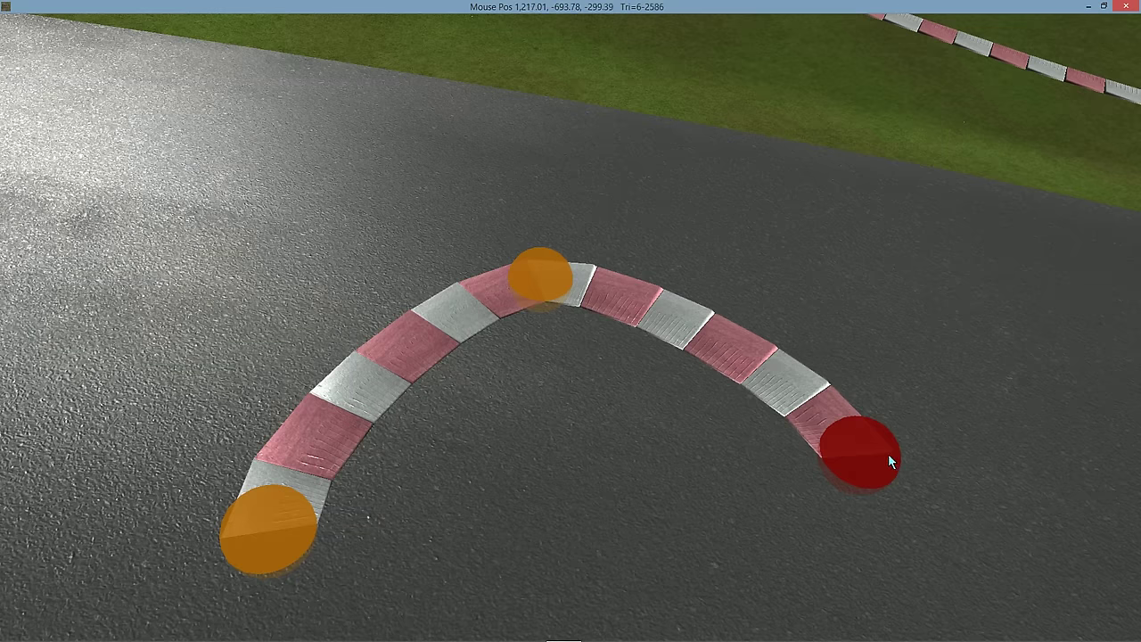
key(Delete)
right_drag(776, 357, 721, 356)
scroll(722, 362, up, 2)
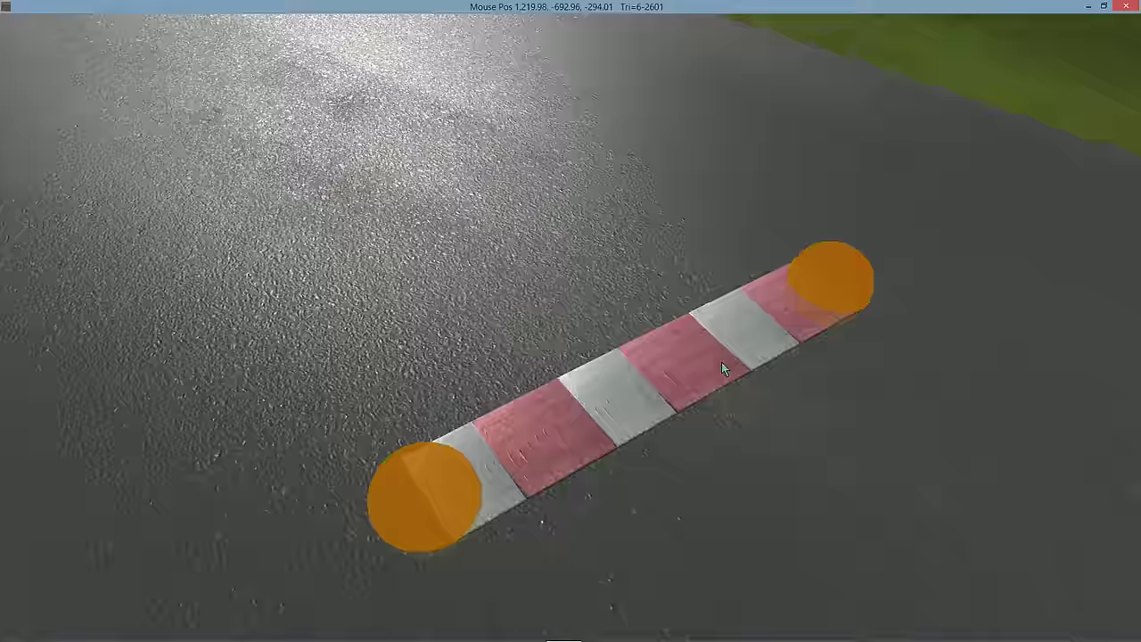
scroll(721, 362, up, 2)
- Shorten the two-node rumble strip by moving its far end node inward, and lengthen it by moving that node back out
drag(924, 272, 716, 382)
mouse_move(714, 377)
right_down()
mouse_move(706, 384)
mouse_move(682, 349)
mouse_move(708, 324)
mouse_move(709, 369)
right_up()
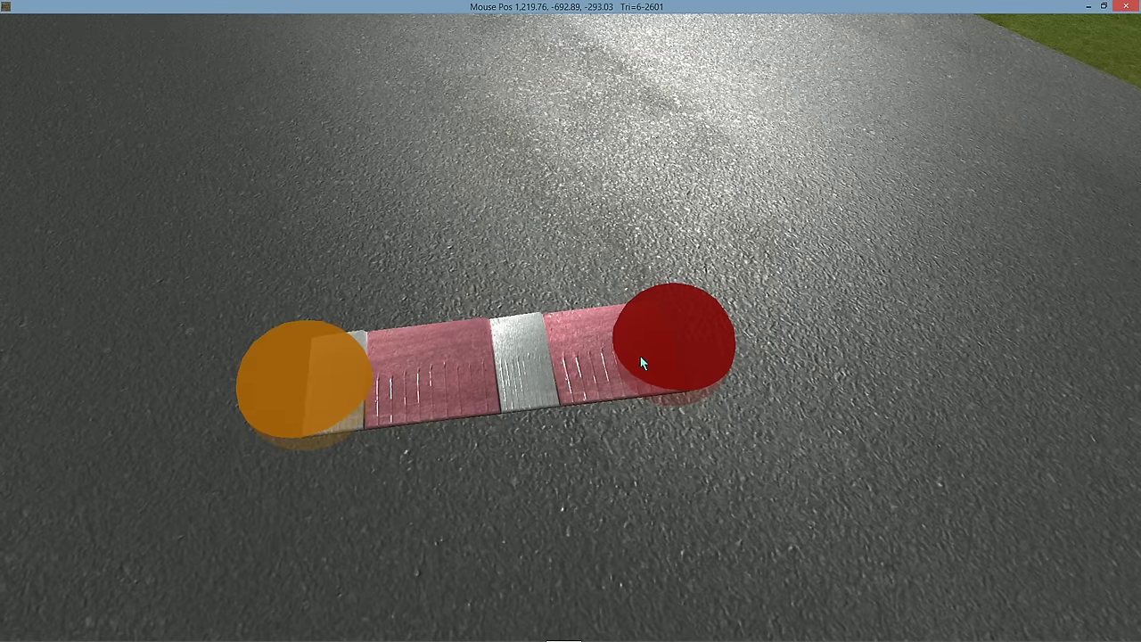
drag(681, 343, 1039, 244)
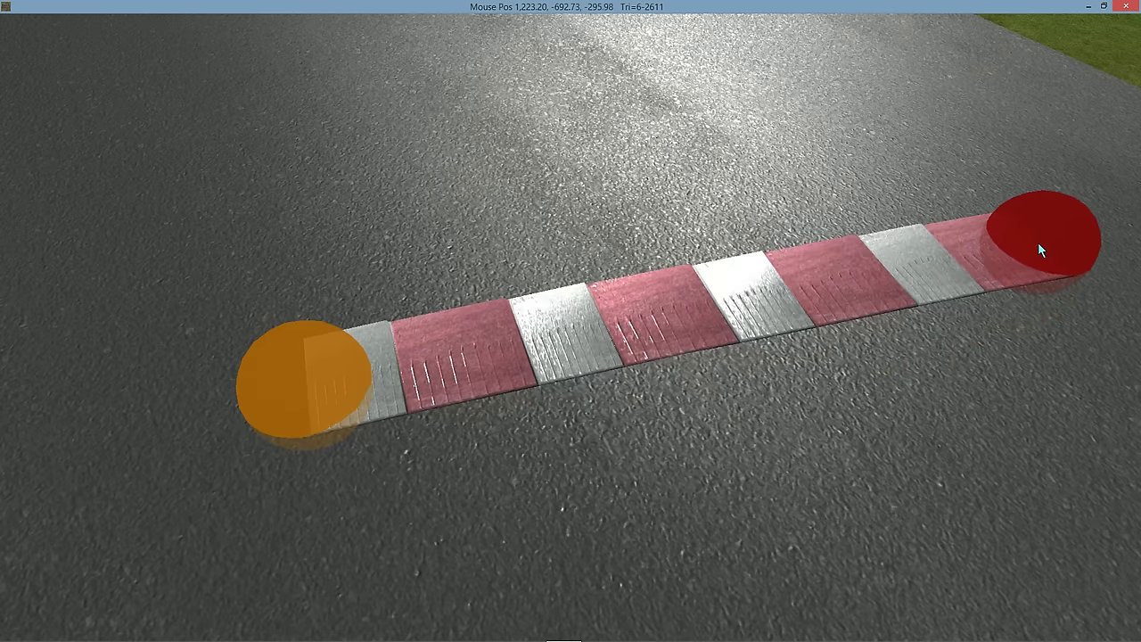
middle_drag(782, 308, 809, 348)
scroll(815, 343, down, 3)
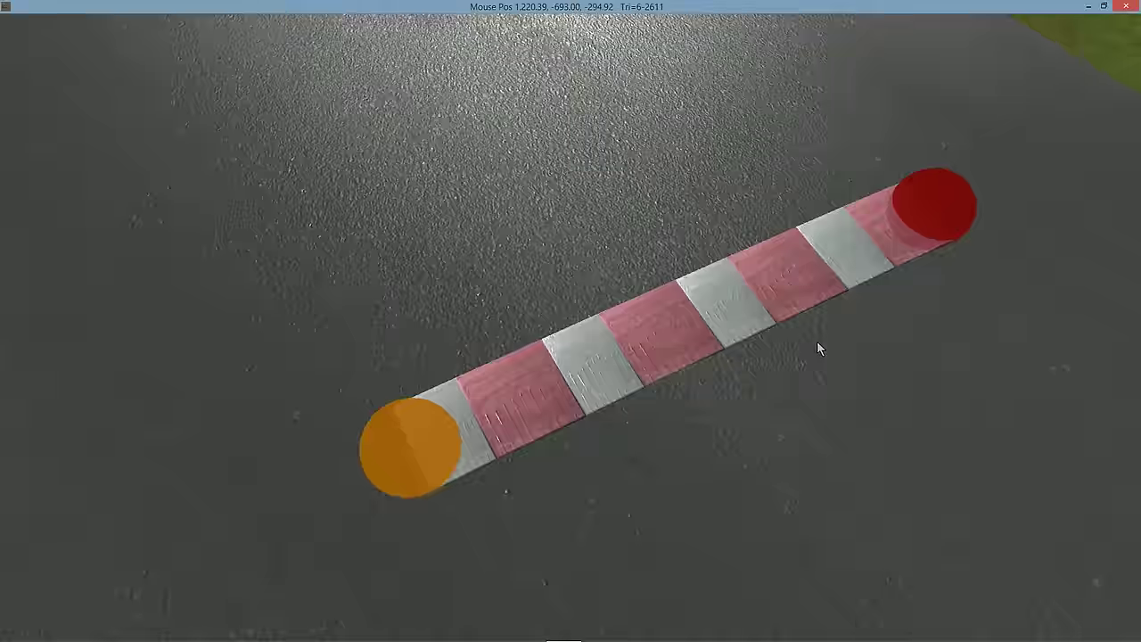
right_drag(816, 341, 711, 272)
scroll(841, 344, up, 2)
- Switch the string object category from Rumble Strip to Wall
key(Tab)
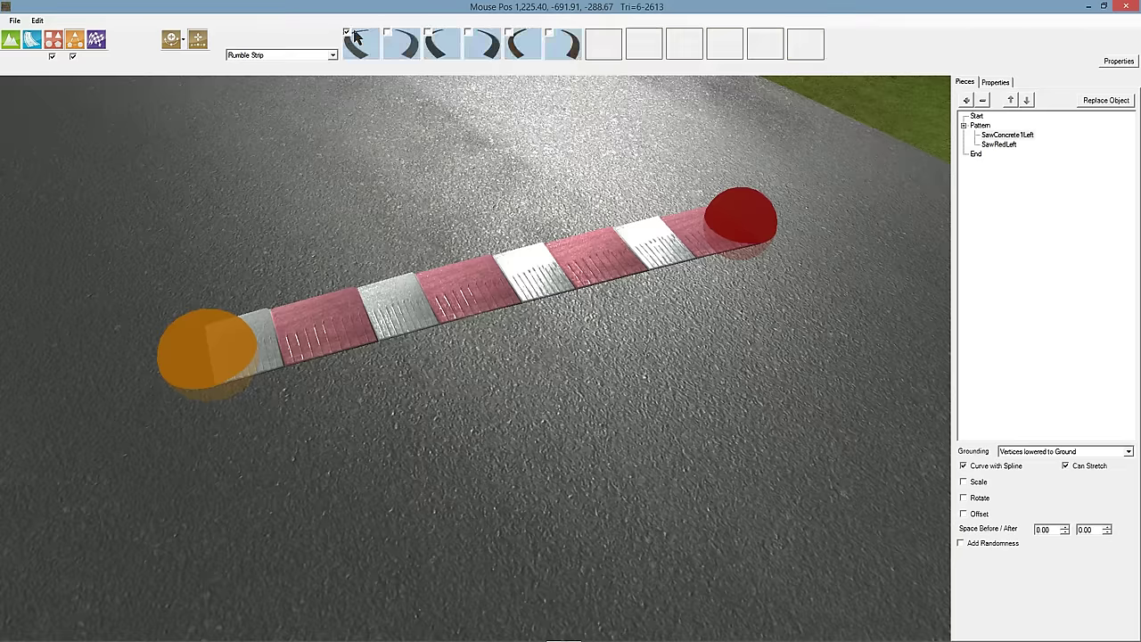
click(301, 56)
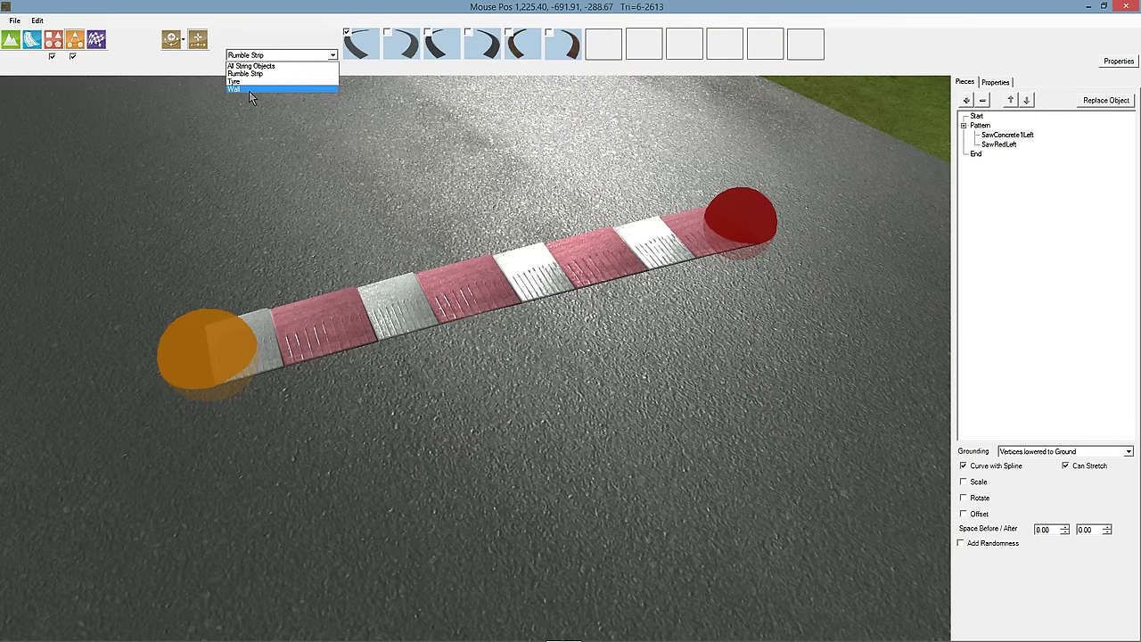
click(248, 90)
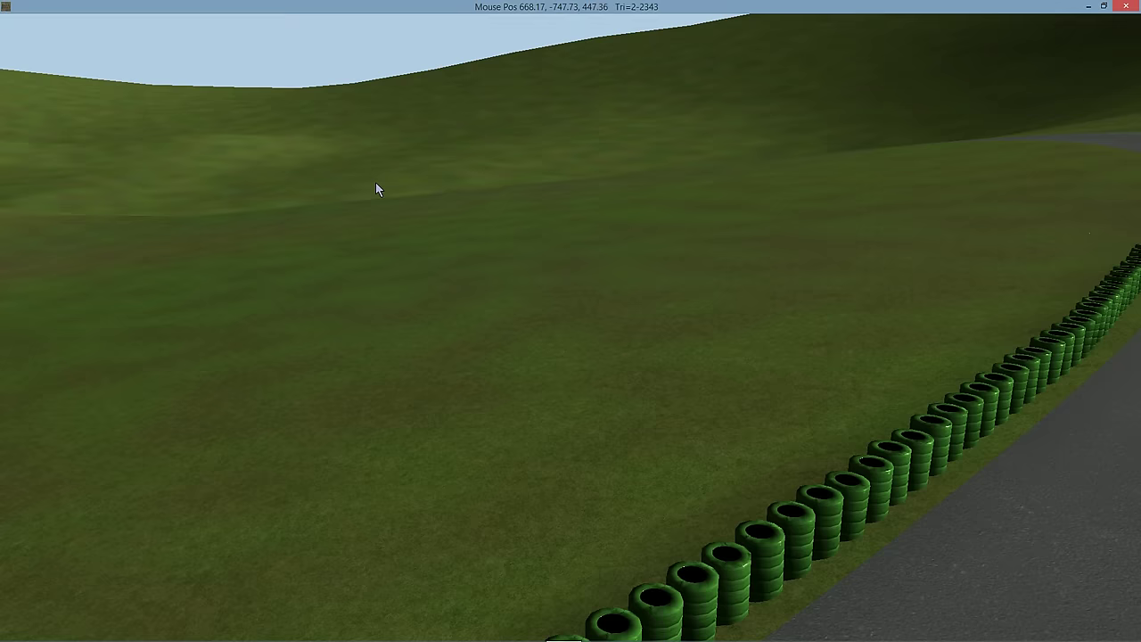
- Change the drawing mode and place a new concrete block wall with several nodes across the dark grassy hillside
right_drag(376, 182, 294, 180)
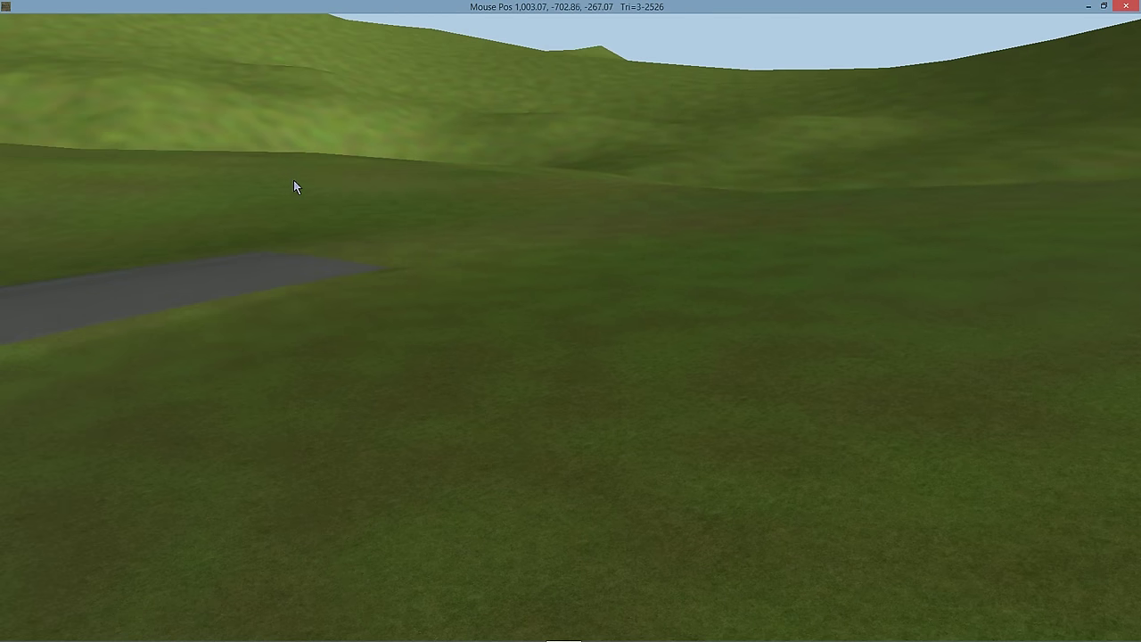
scroll(481, 201, up, 3)
scroll(541, 205, up, 6)
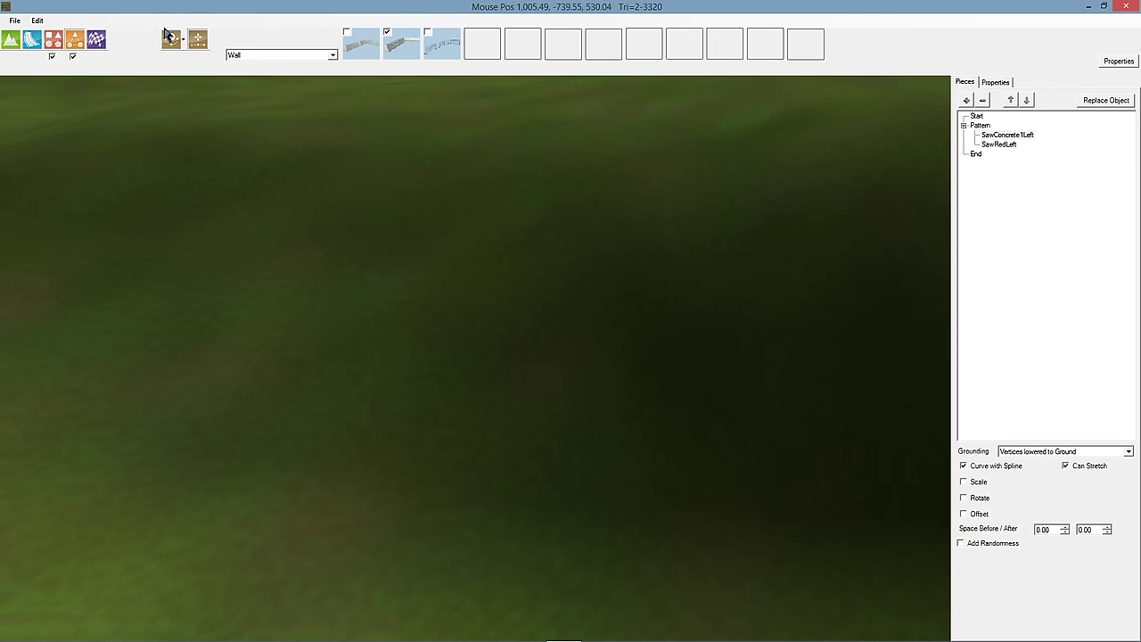
click(173, 39)
click(197, 62)
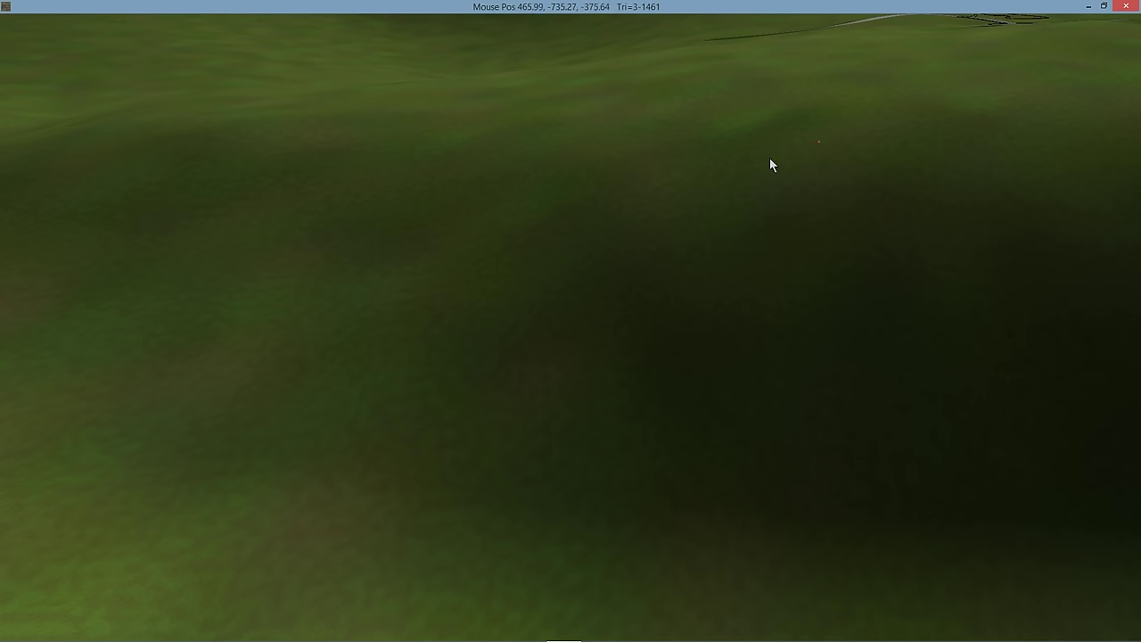
click(670, 263)
click(741, 356)
scroll(754, 276, up, 1)
scroll(754, 277, up, 2)
middle_drag(578, 293, 688, 319)
scroll(451, 309, up, 3)
right_drag(687, 326, 638, 238)
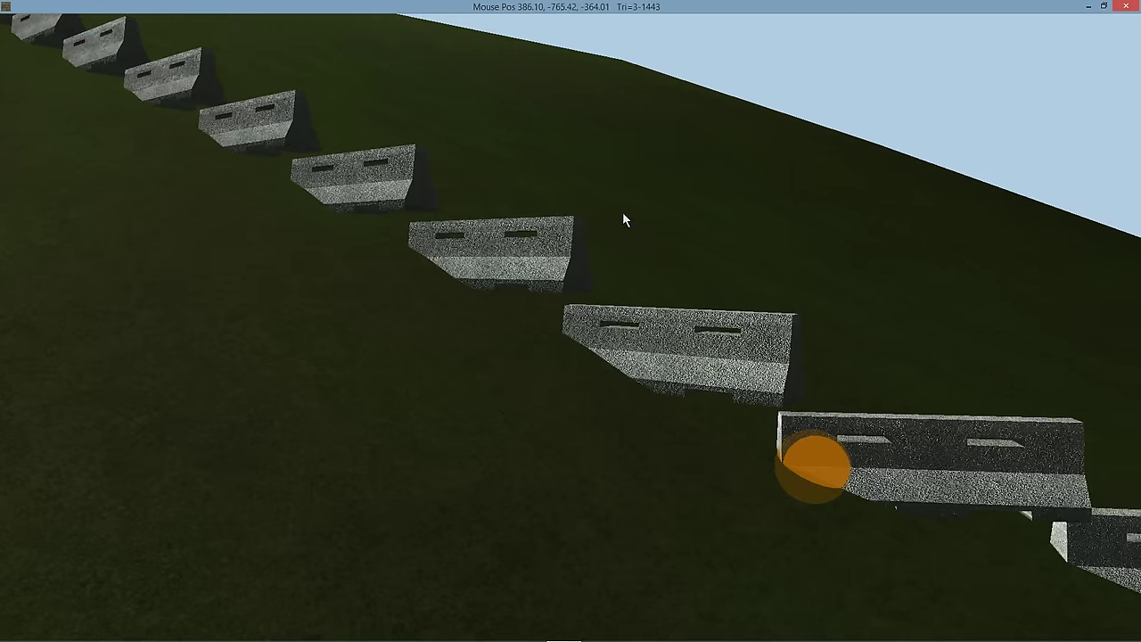
- Set the grounding of the hillside wall's concrete block piece to Object lowered and tilted to Ground
key(Tab)
click(1071, 452)
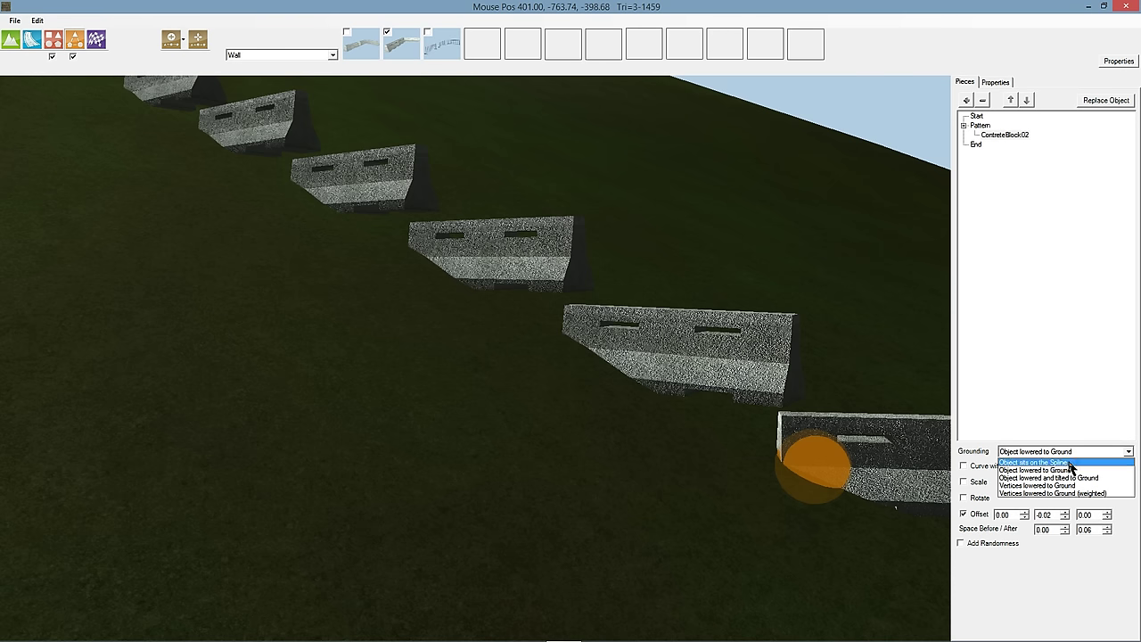
click(1072, 478)
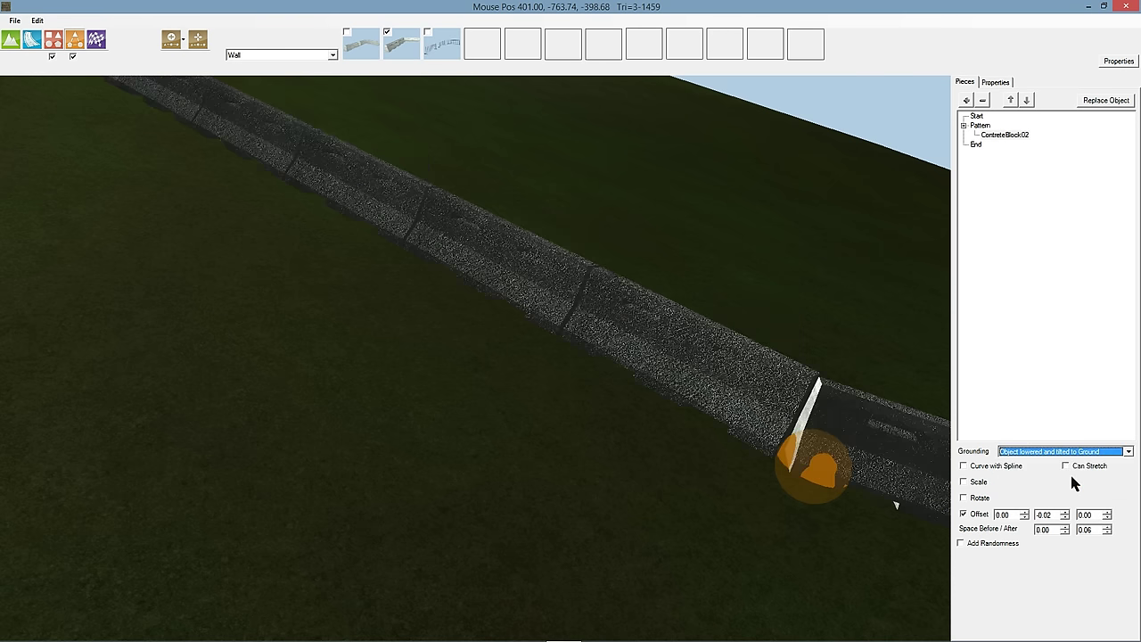
right_drag(566, 275, 624, 355)
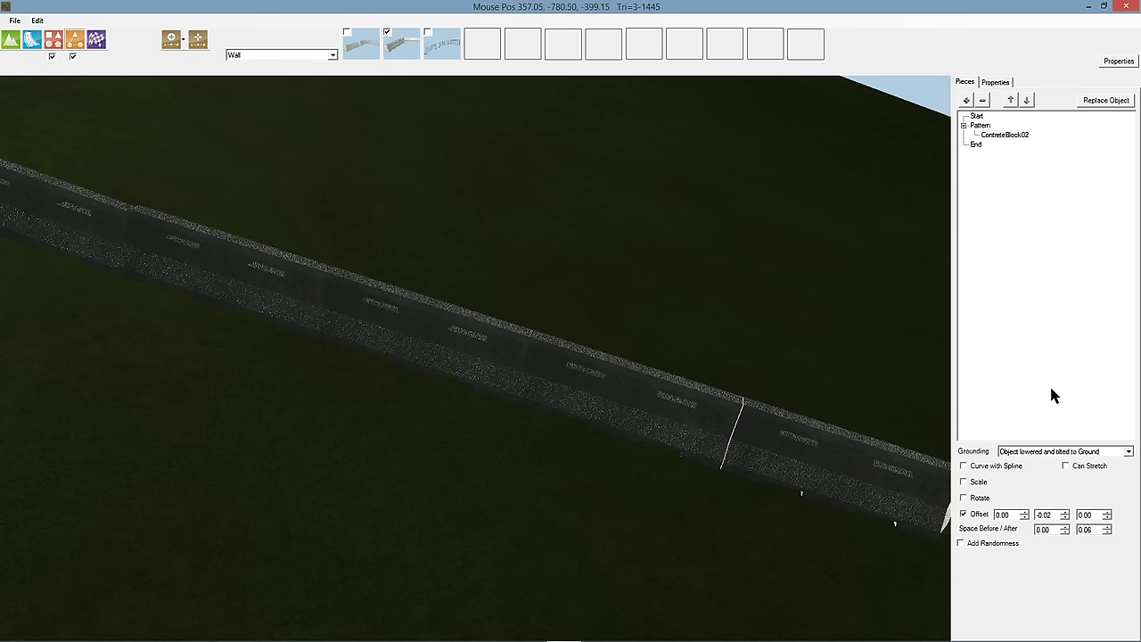
- Set the concrete block piece's grounding to Vertices lowered to Ground and inspect the wall up to its end node
click(1039, 480)
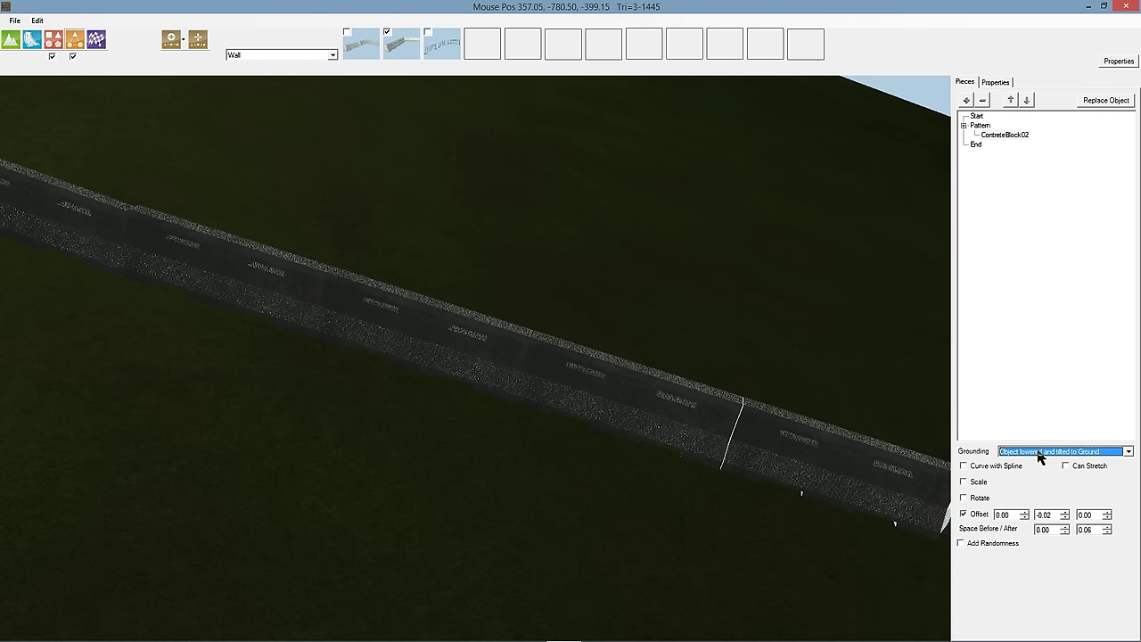
click(1039, 452)
click(1045, 487)
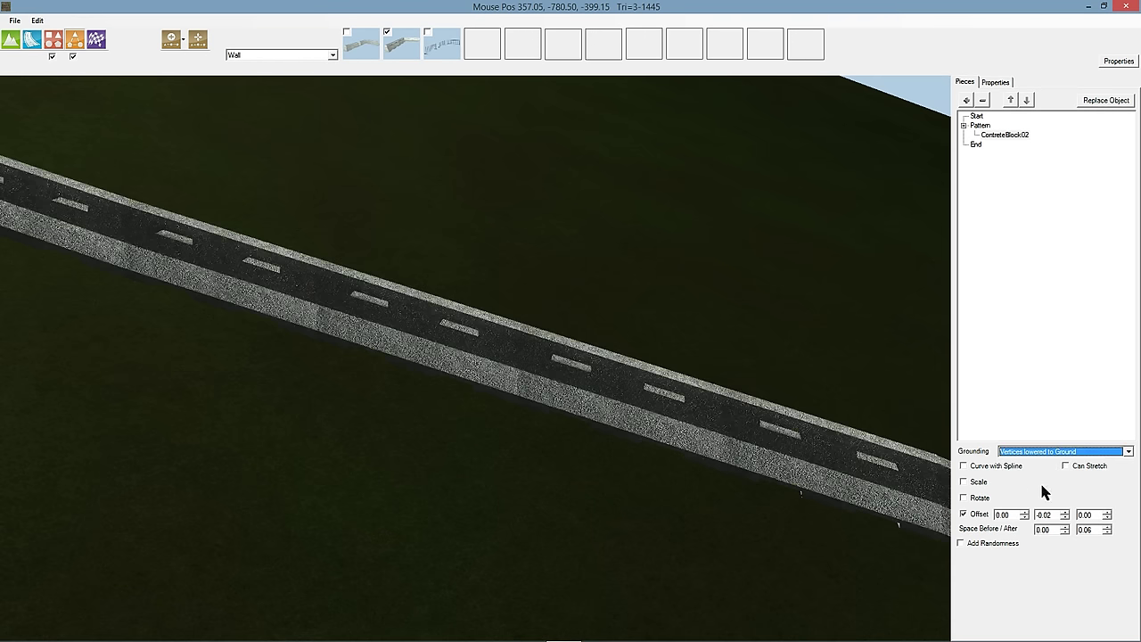
mouse_move(705, 410)
right_down()
mouse_move(582, 346)
mouse_move(402, 331)
mouse_move(497, 324)
mouse_move(586, 357)
mouse_move(628, 353)
mouse_move(583, 342)
mouse_move(801, 439)
mouse_move(899, 437)
mouse_move(783, 395)
mouse_move(611, 376)
mouse_move(452, 384)
mouse_move(714, 401)
mouse_move(783, 451)
mouse_move(519, 409)
mouse_move(695, 454)
mouse_move(634, 448)
mouse_move(494, 422)
mouse_move(347, 366)
mouse_move(206, 347)
mouse_move(234, 330)
mouse_move(316, 354)
mouse_move(509, 359)
mouse_move(575, 390)
right_up()
right_drag(970, 205, 993, 145)
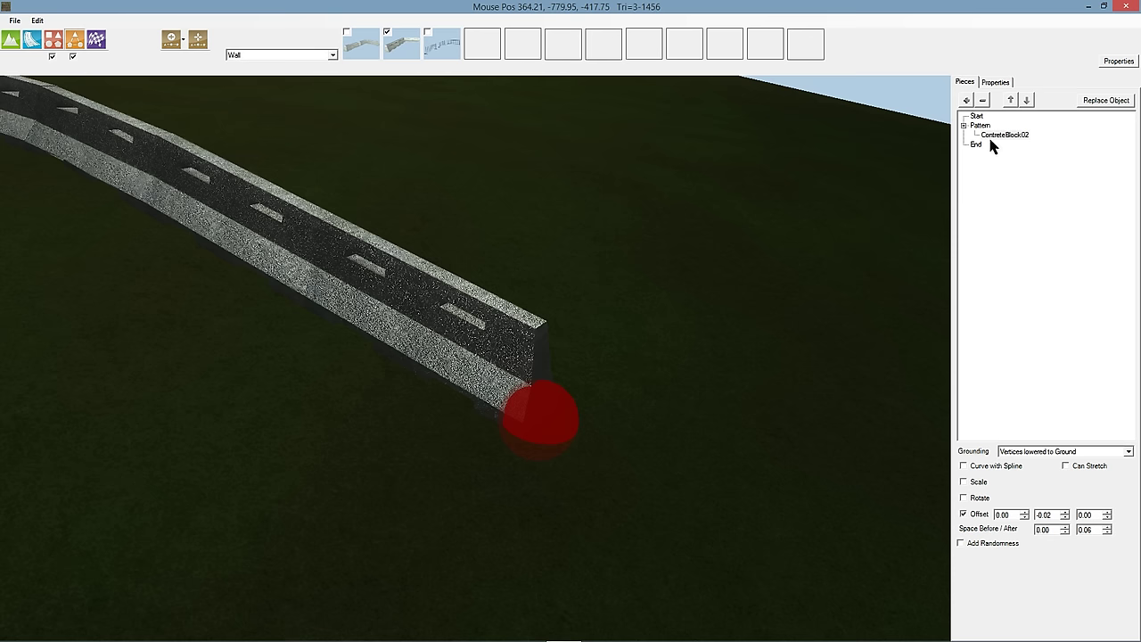
- Set the concrete block piece's grounding to Vertices lowered to Ground (weighted) and inspect the blocks along the slope
click(1039, 452)
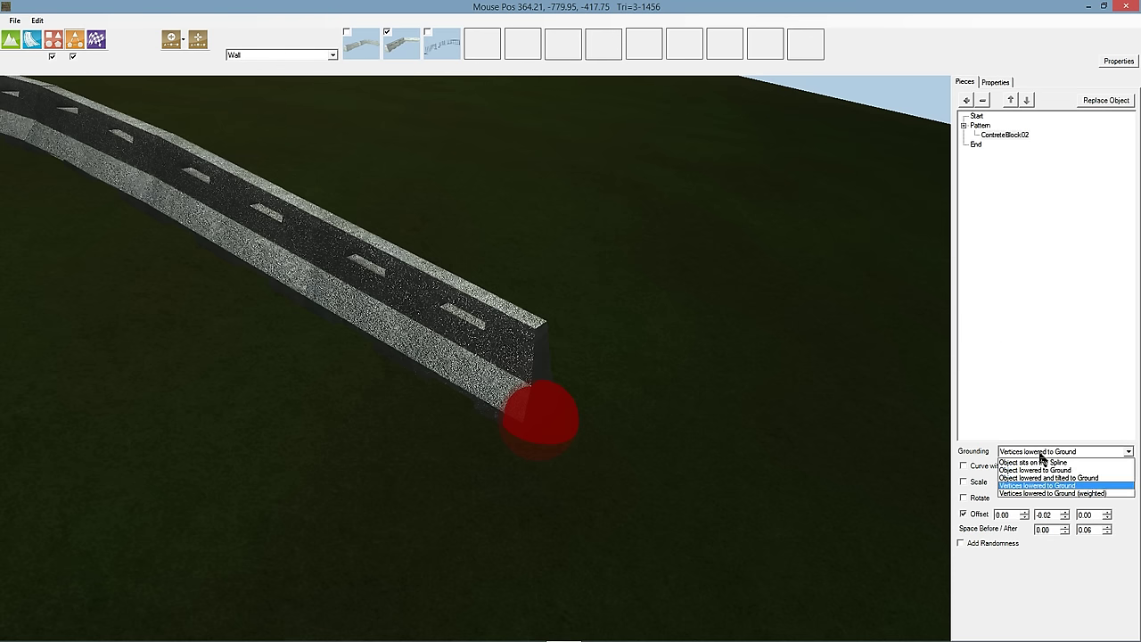
click(1039, 492)
right_drag(696, 440, 615, 427)
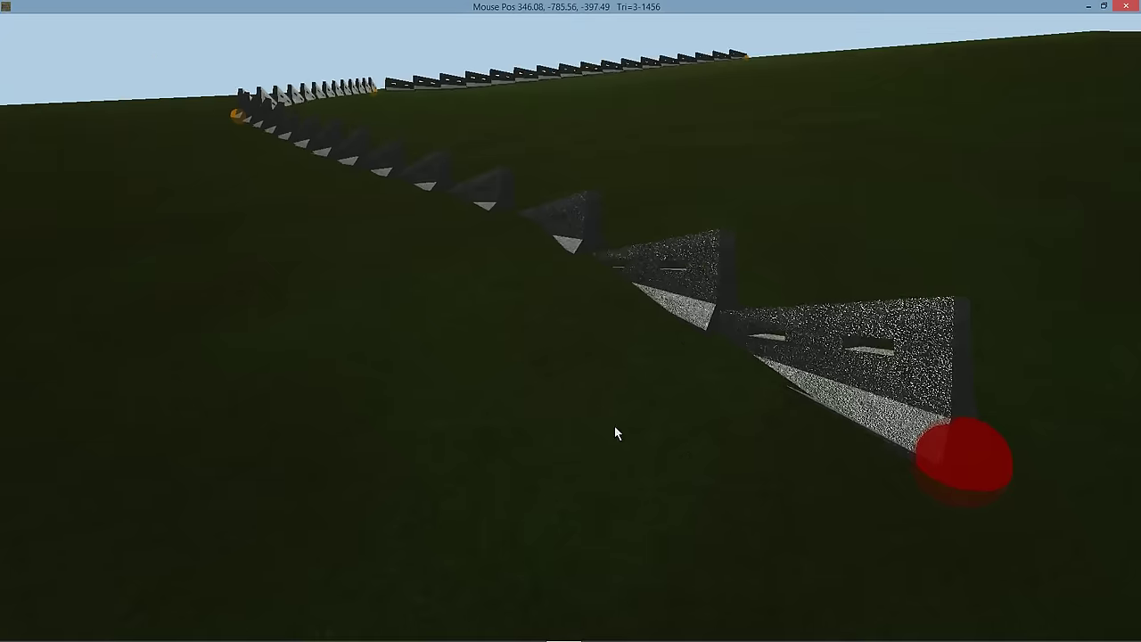
right_drag(600, 343, 821, 380)
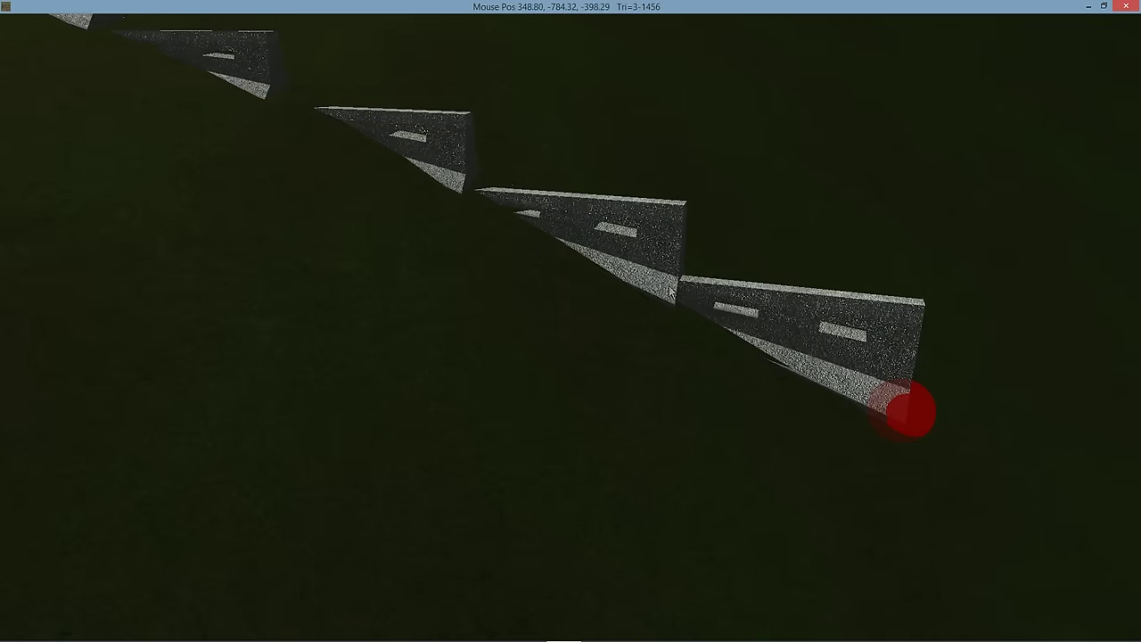
right_drag(670, 293, 470, 343)
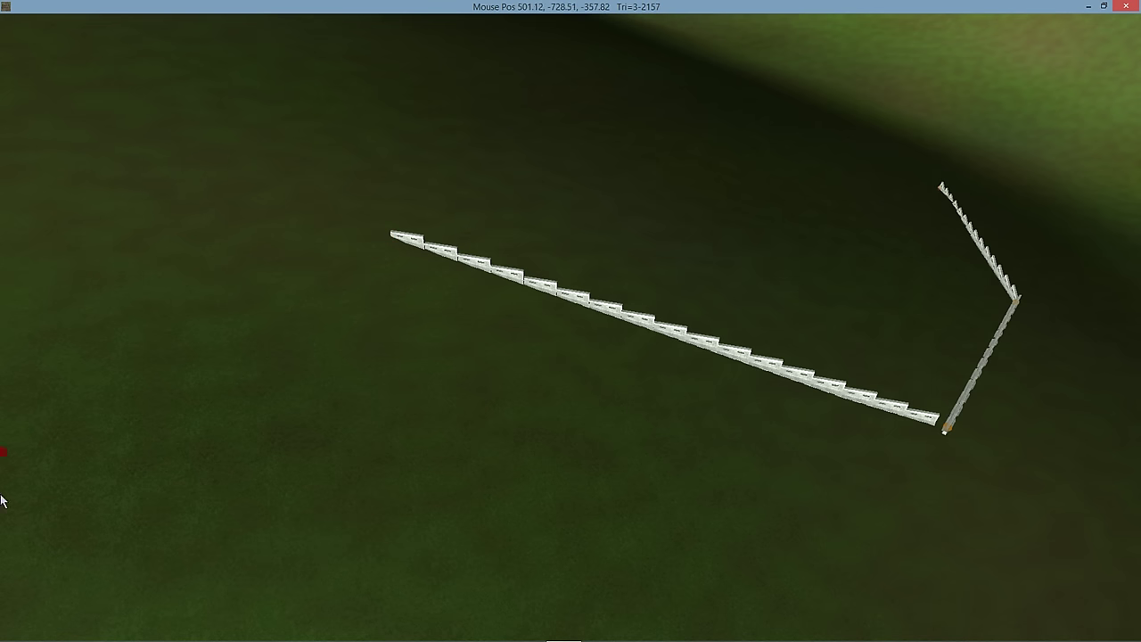
- Place a node close to a neighbouring one to form a short concrete wall segment on the hillside, and inspect its blocks
right_drag(1, 495, 363, 494)
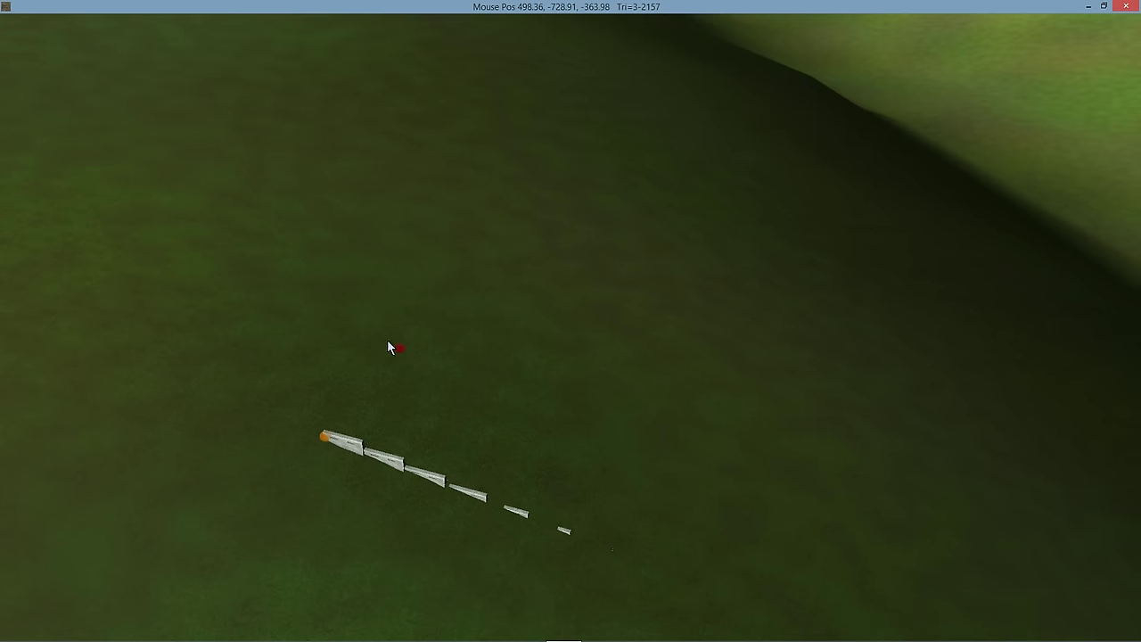
click(391, 346)
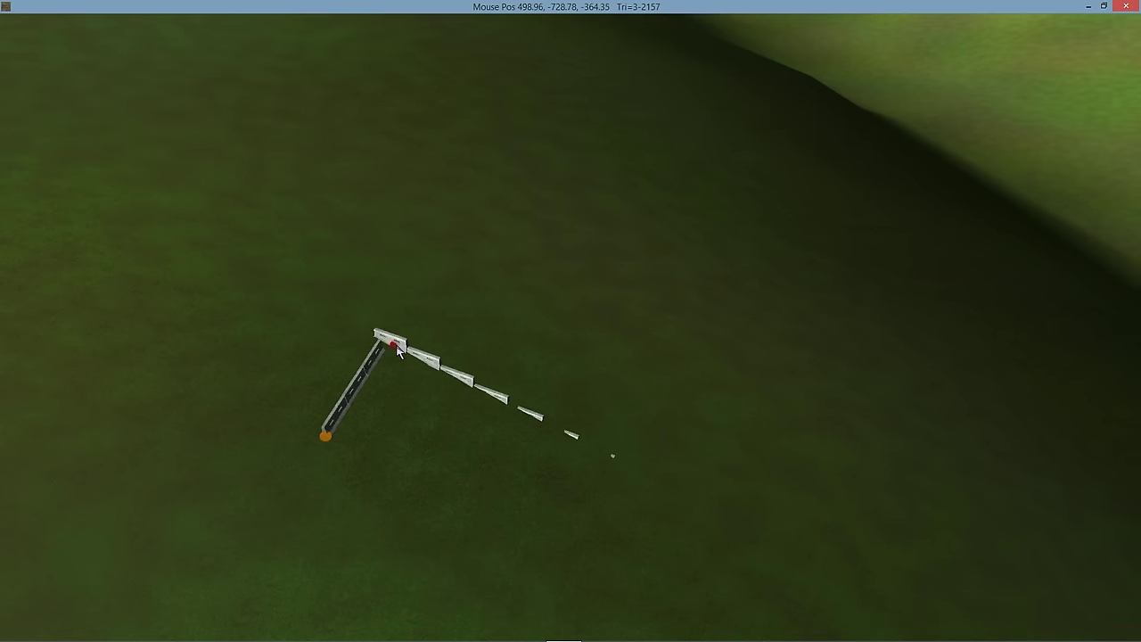
click(616, 367)
scroll(529, 388, up, 3)
mouse_move(552, 376)
right_down()
mouse_move(788, 318)
mouse_move(748, 320)
mouse_move(800, 382)
right_up()
scroll(709, 368, up, 3)
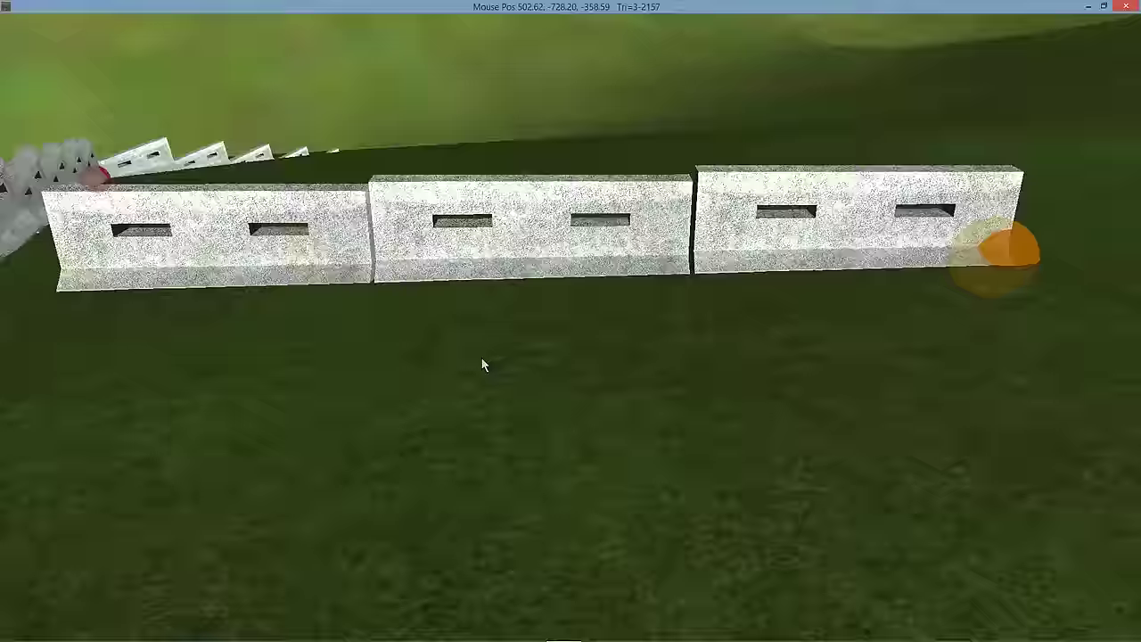
- Inspect the concrete wall blocks near the orange end node from the front and from behind
right_drag(481, 358, 474, 358)
right_drag(560, 219, 604, 221)
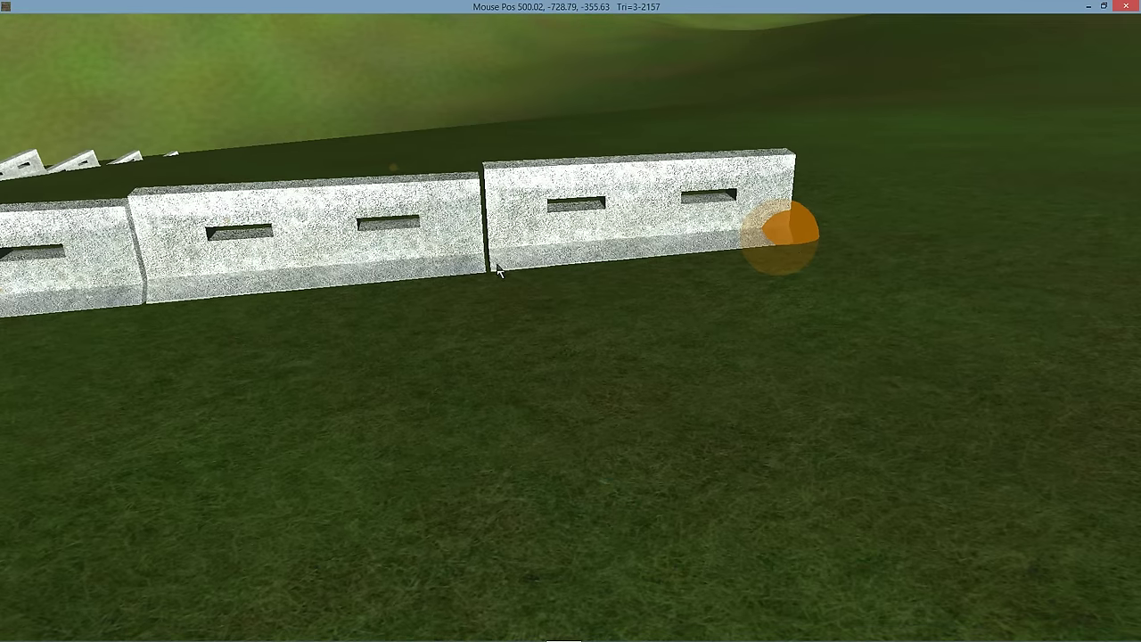
scroll(512, 306, up, 3)
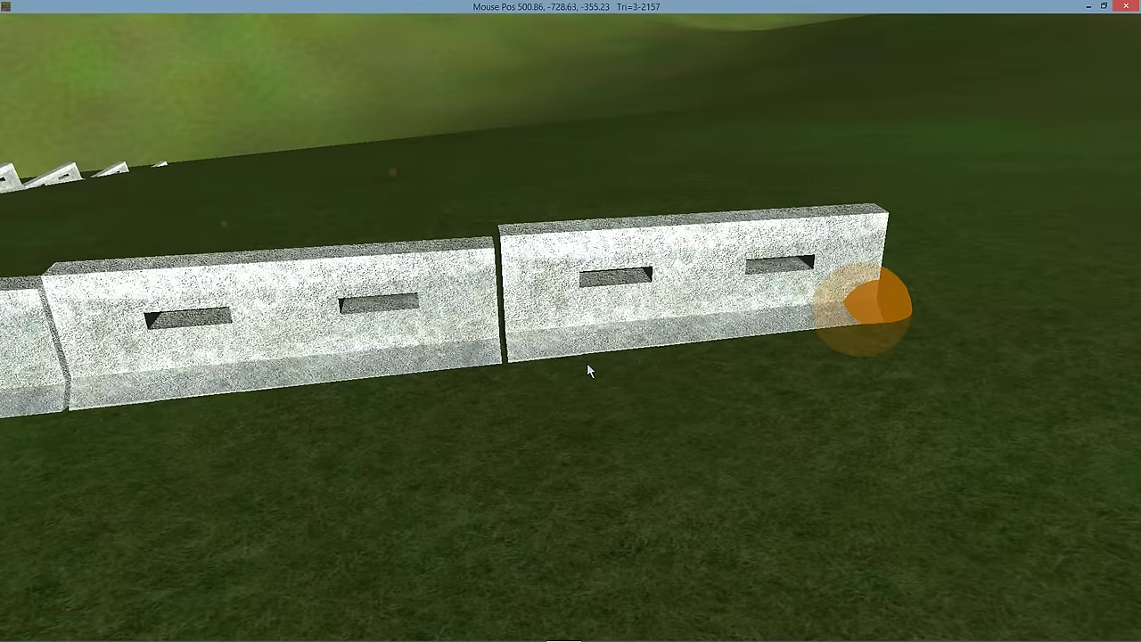
middle_drag(586, 363, 246, 541)
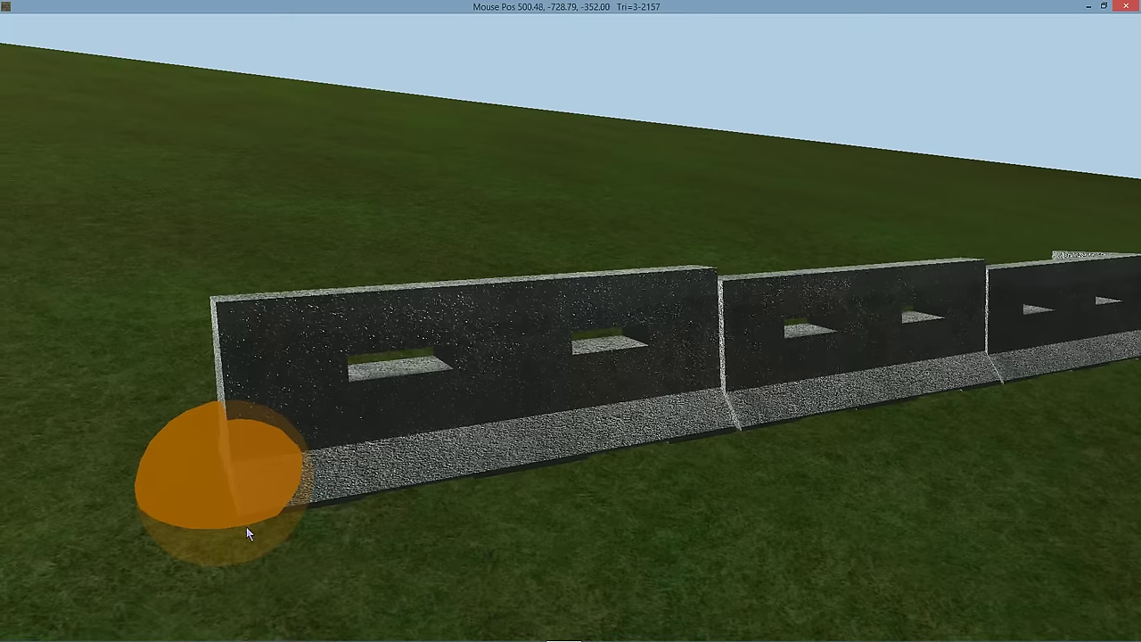
middle_drag(527, 477, 576, 368)
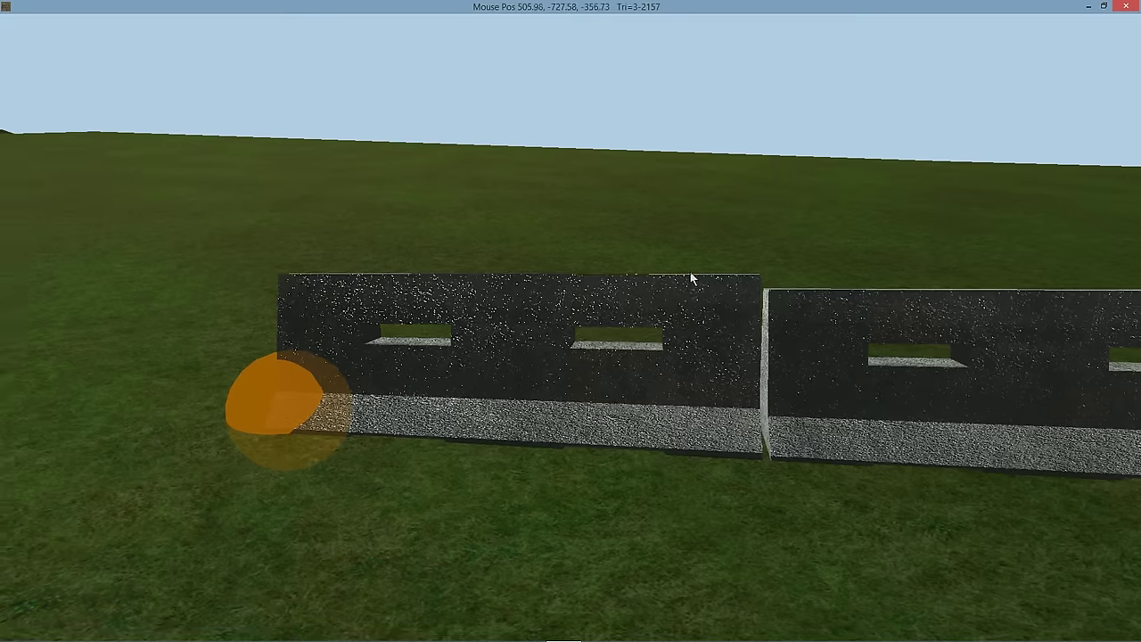
middle_drag(764, 324, 756, 334)
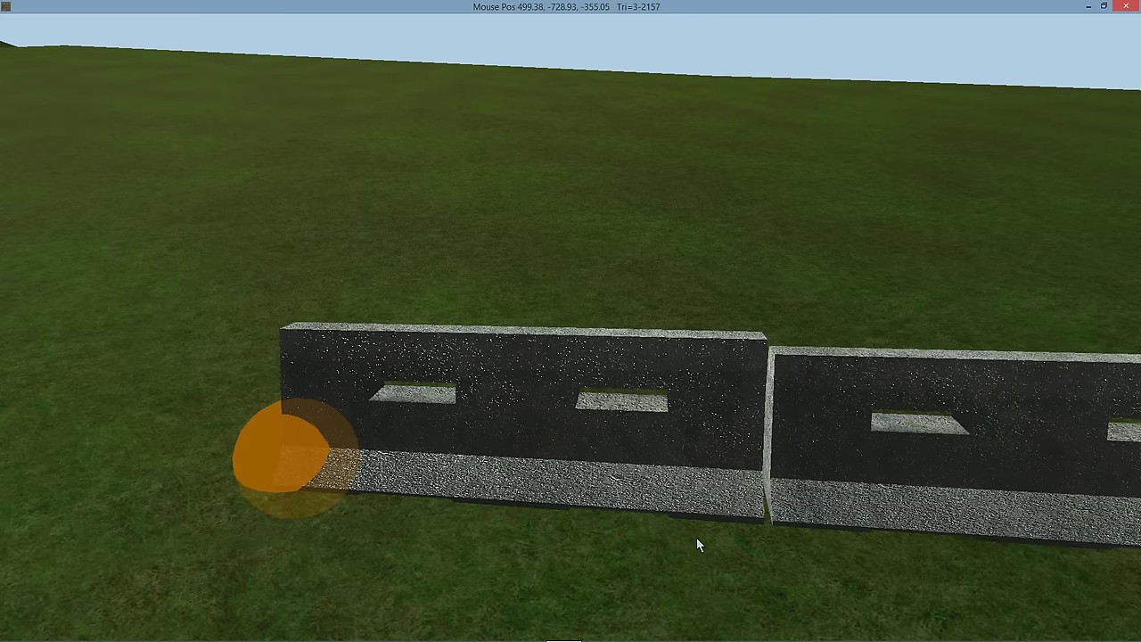
middle_drag(762, 520, 757, 479)
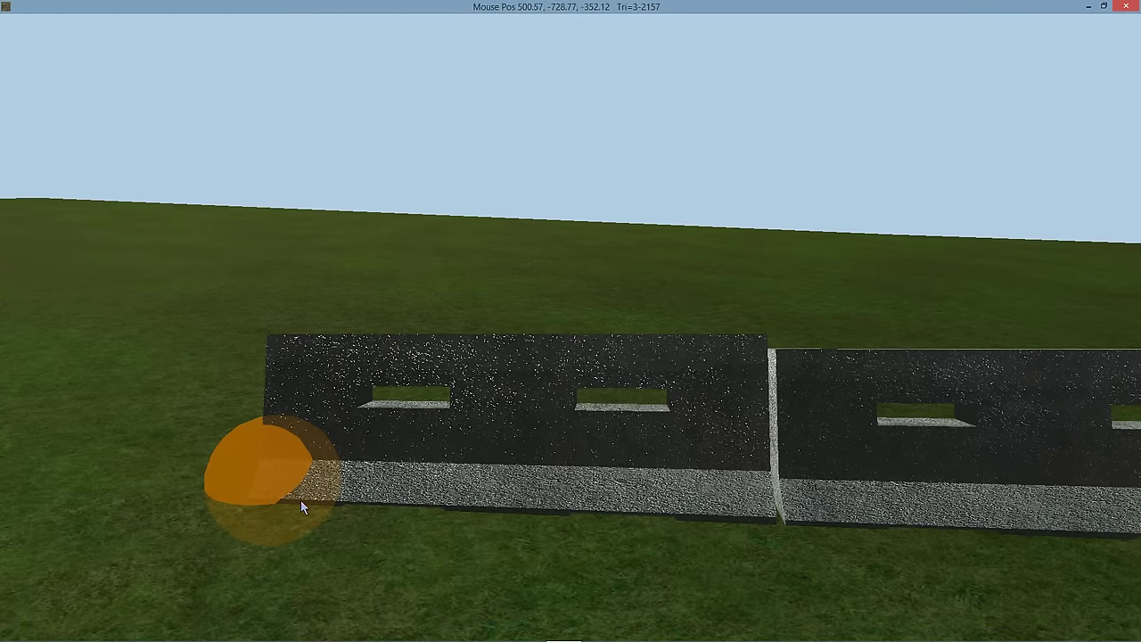
- Set the grounding of the wall's concrete block piece to Vertices lowered to Ground and inspect the blocks' undersides
key(Tab)
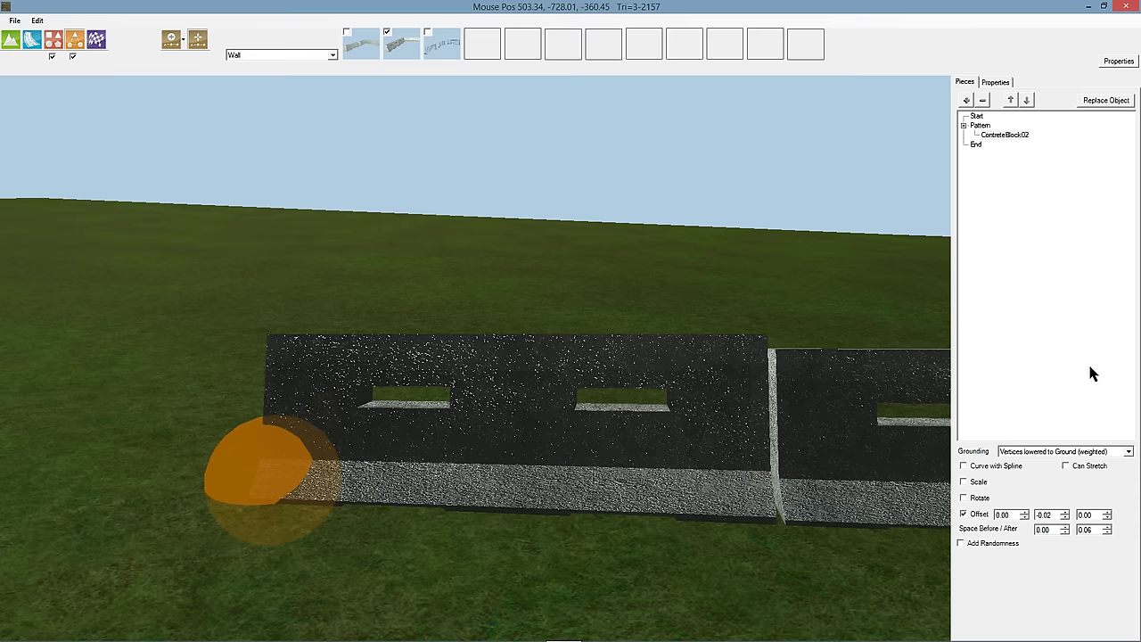
click(1089, 454)
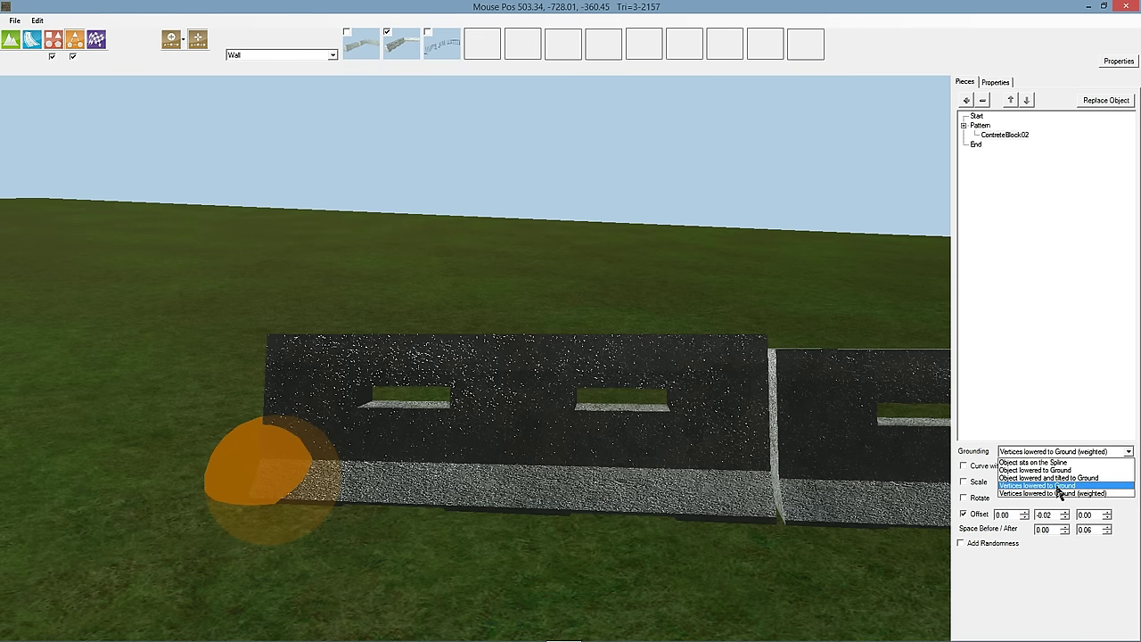
click(1054, 486)
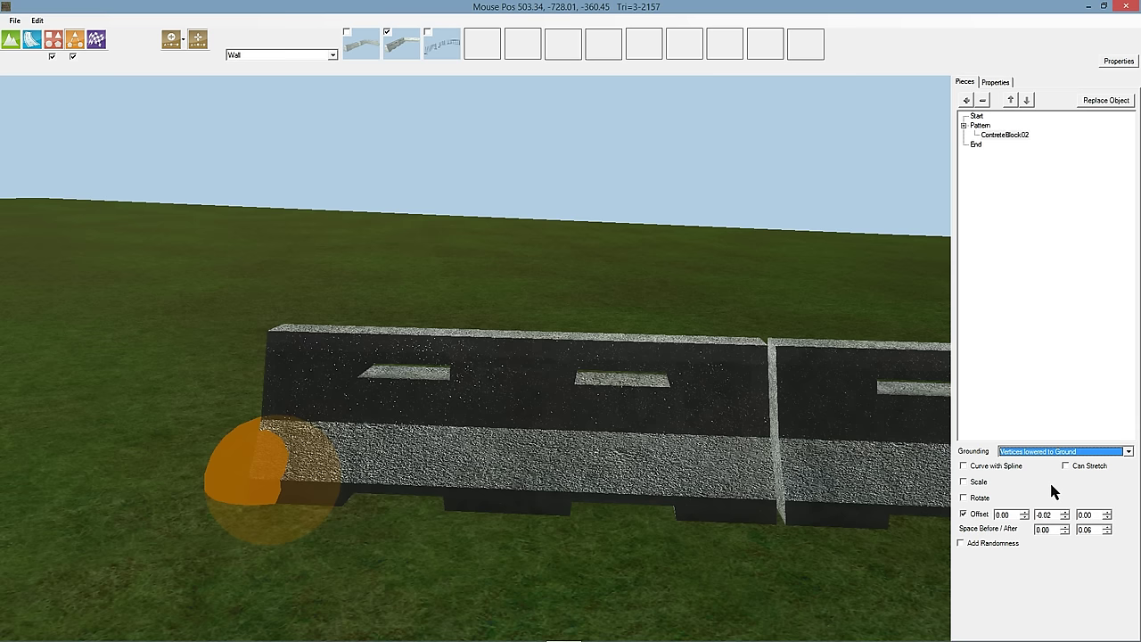
key(Tab)
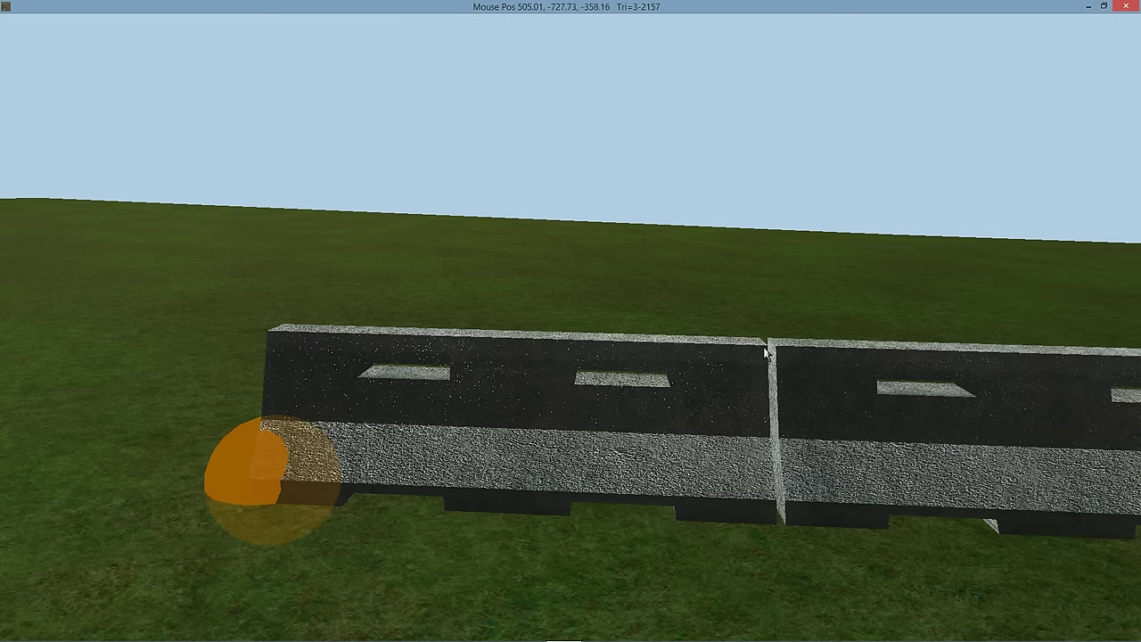
middle_drag(694, 503, 722, 537)
- Place a new short string of the first concrete wall type, two blocks long, on the open grass near the existing wall
key(Tab)
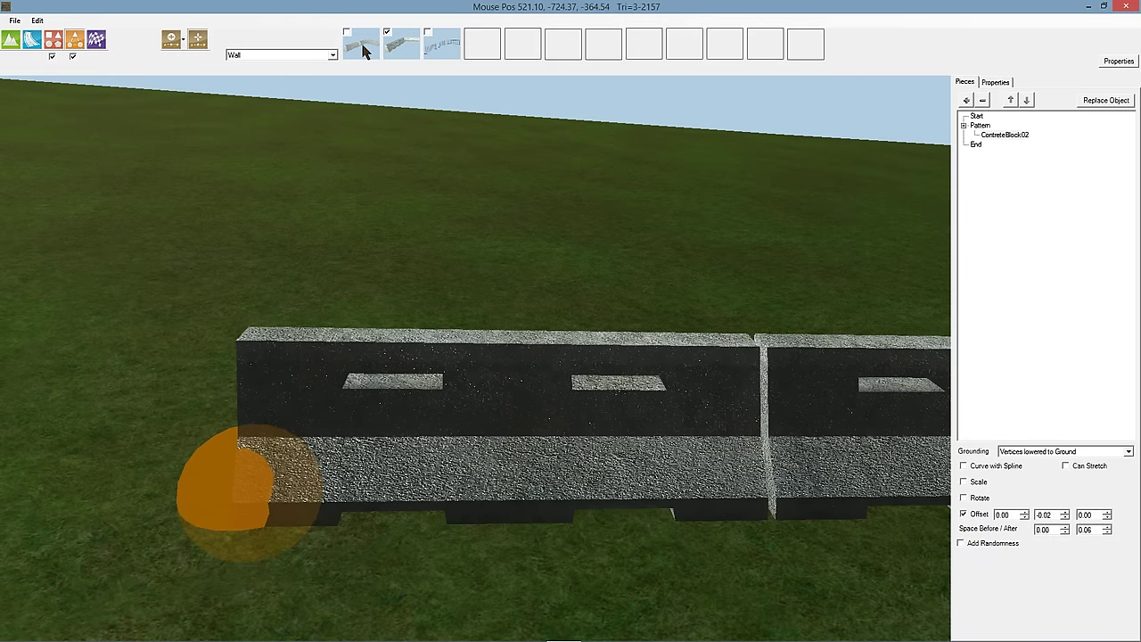
click(362, 46)
key(Tab)
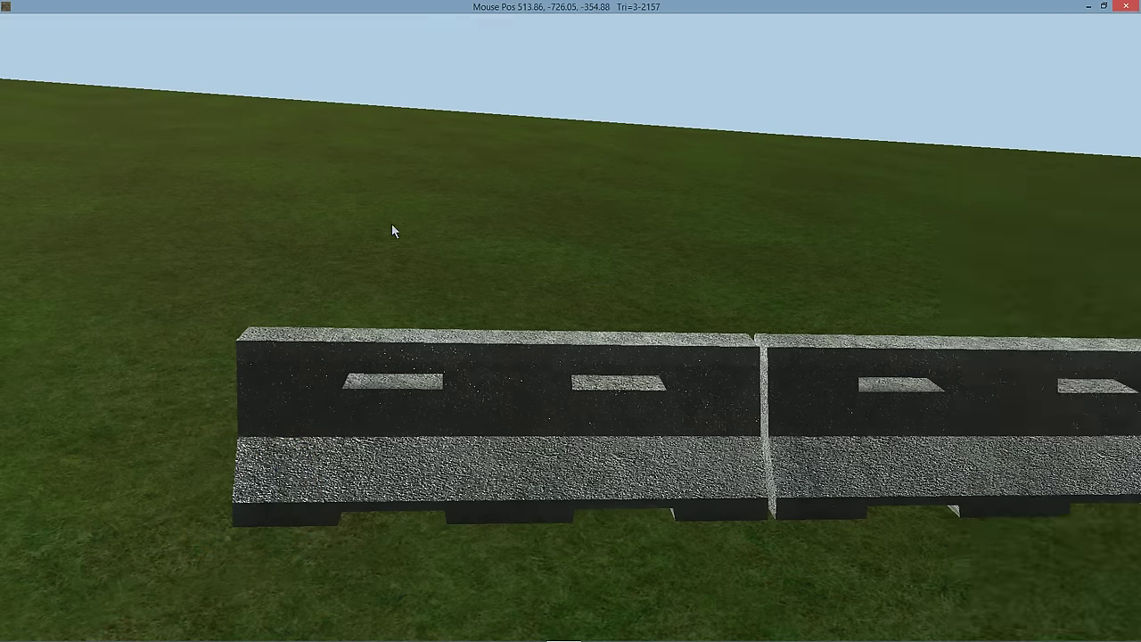
right_drag(391, 224, 442, 583)
right_drag(485, 302, 453, 389)
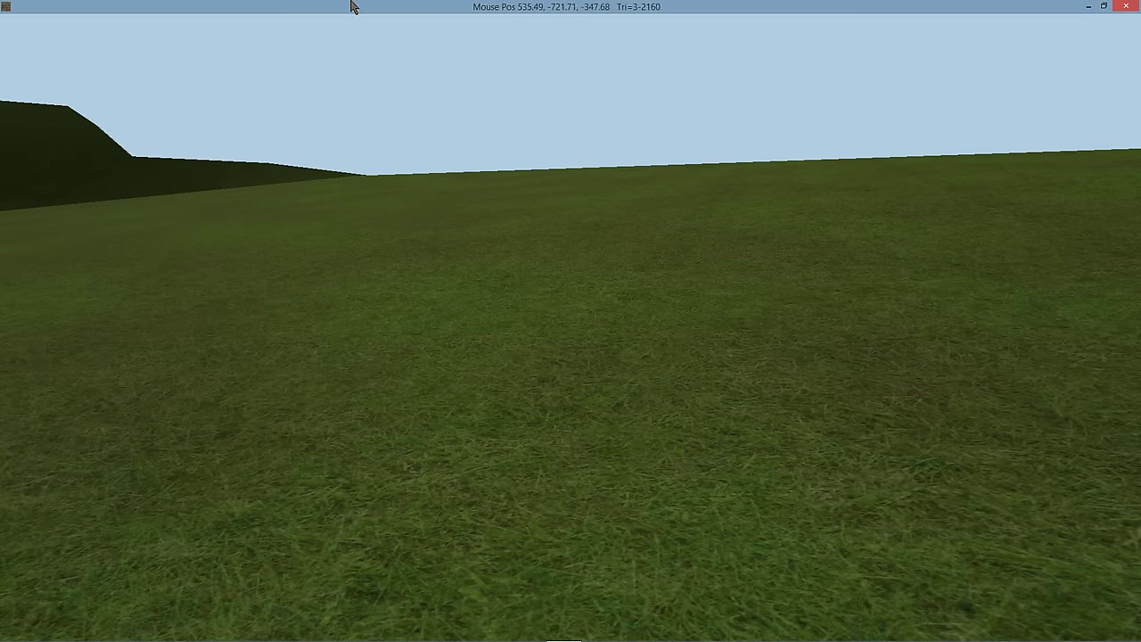
key(Tab)
click(175, 43)
click(178, 56)
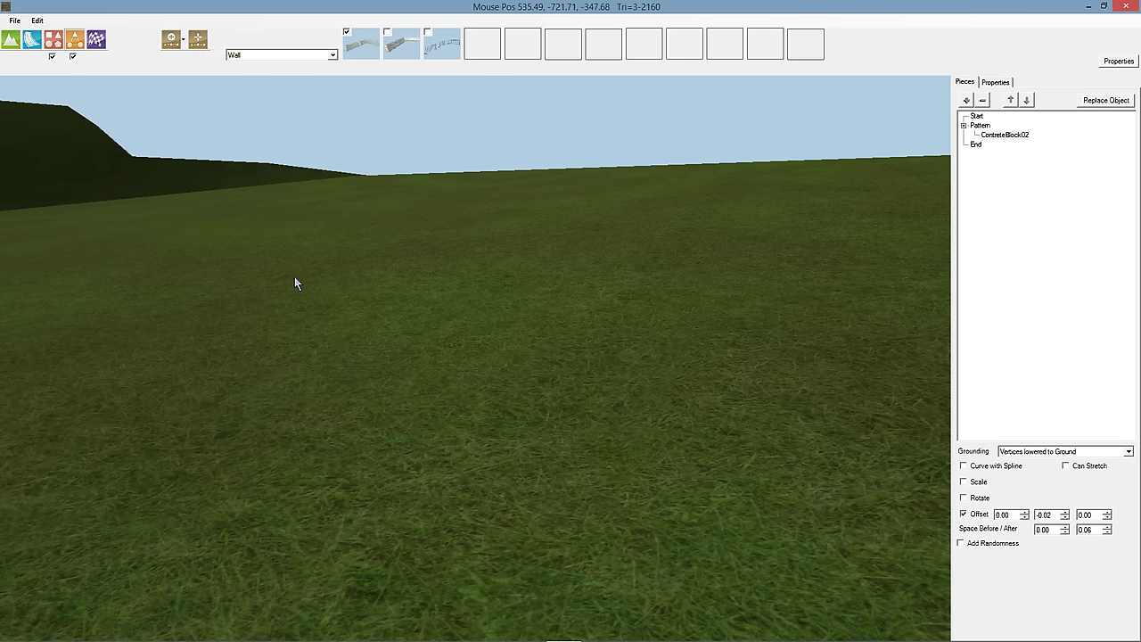
key(Tab)
click(217, 348)
drag(783, 400, 976, 373)
scroll(831, 365, down, 4)
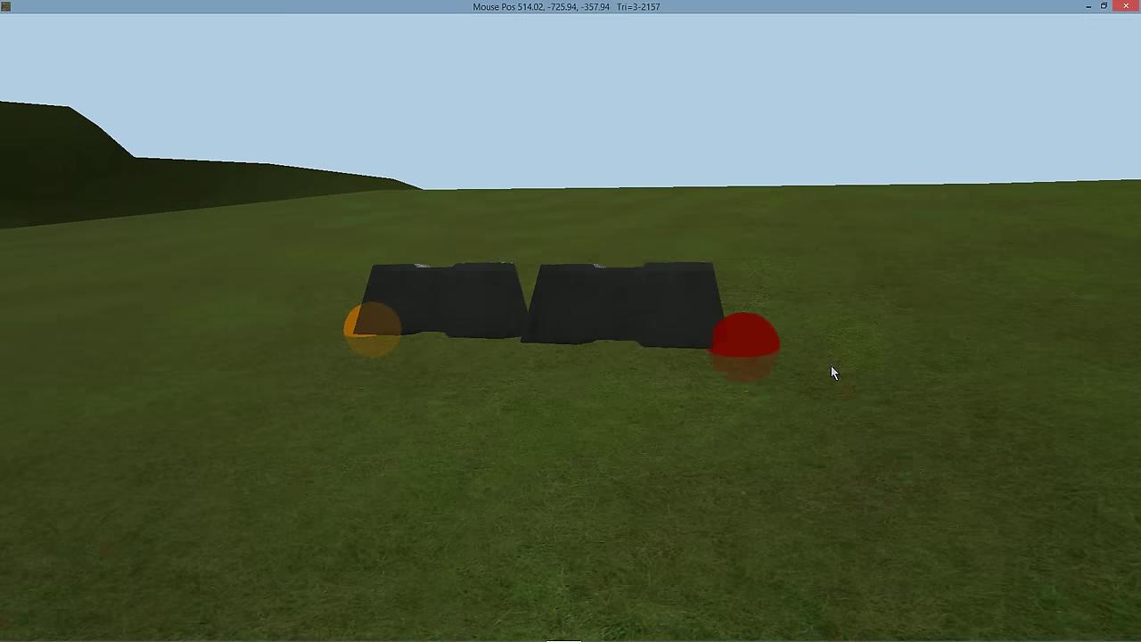
- Set the new short wall's concrete block piece to Vertices lowered to Ground and inspect both blocks on the slope
right_drag(831, 365, 1105, 407)
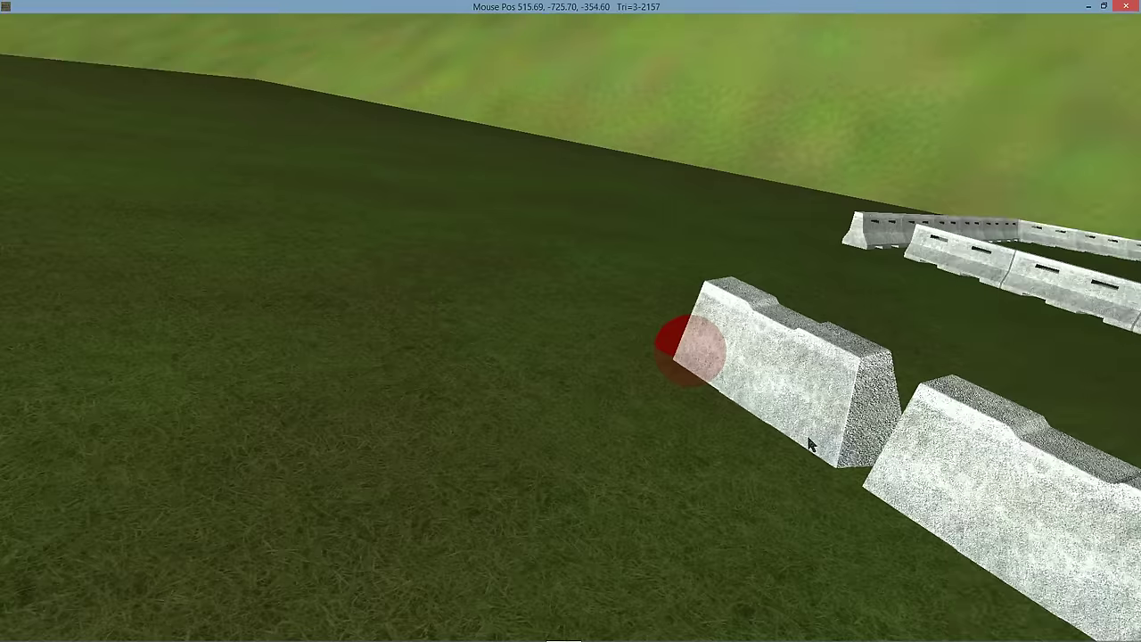
right_drag(807, 438, 748, 416)
key(Tab)
click(1081, 452)
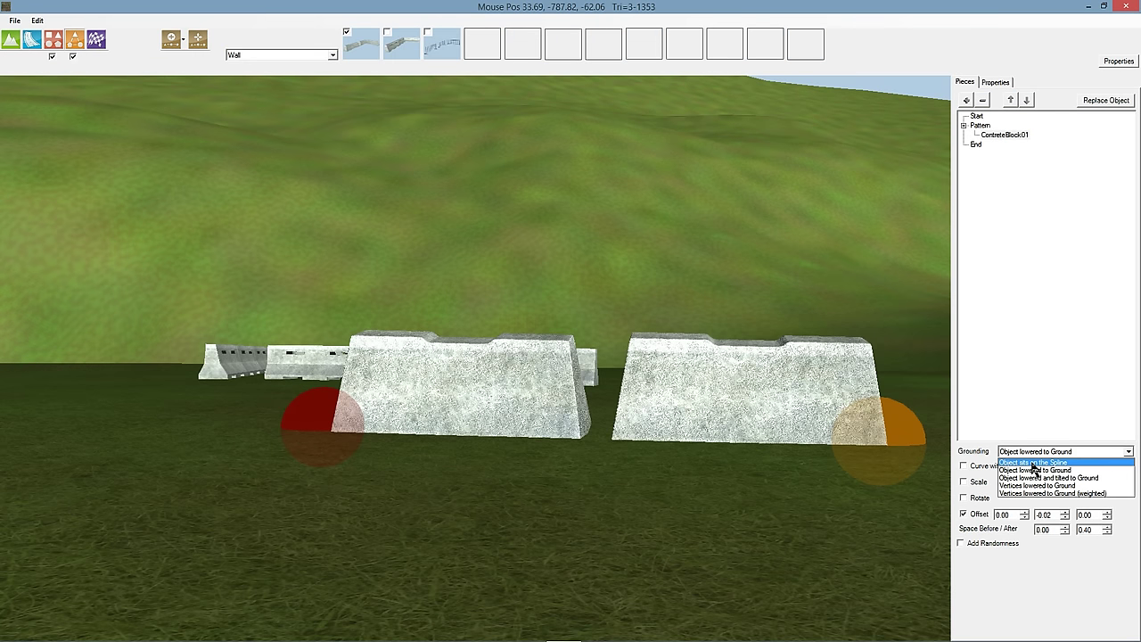
click(1029, 481)
key(Tab)
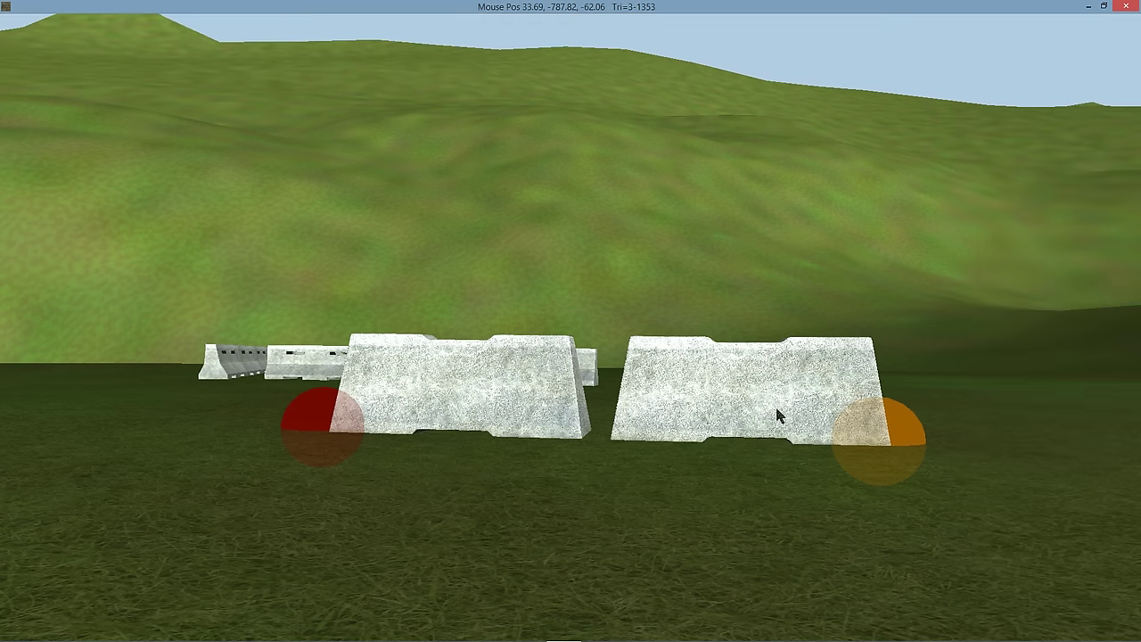
right_drag(772, 415, 546, 55)
key(Tab)
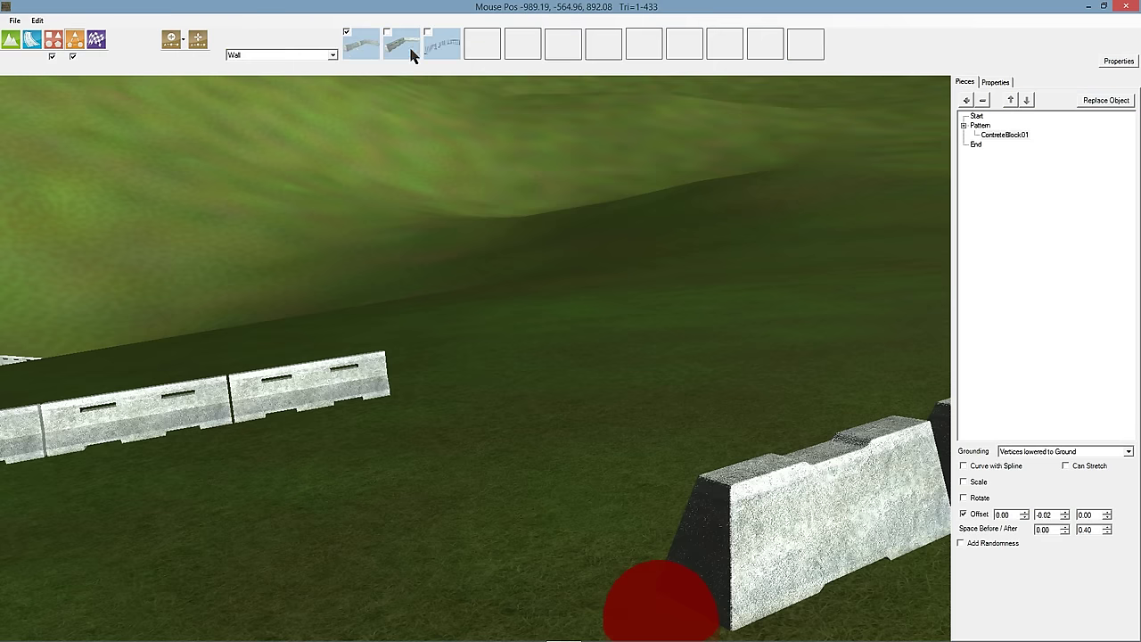
key(Tab)
drag(631, 558, 584, 449)
scroll(652, 456, up, 3)
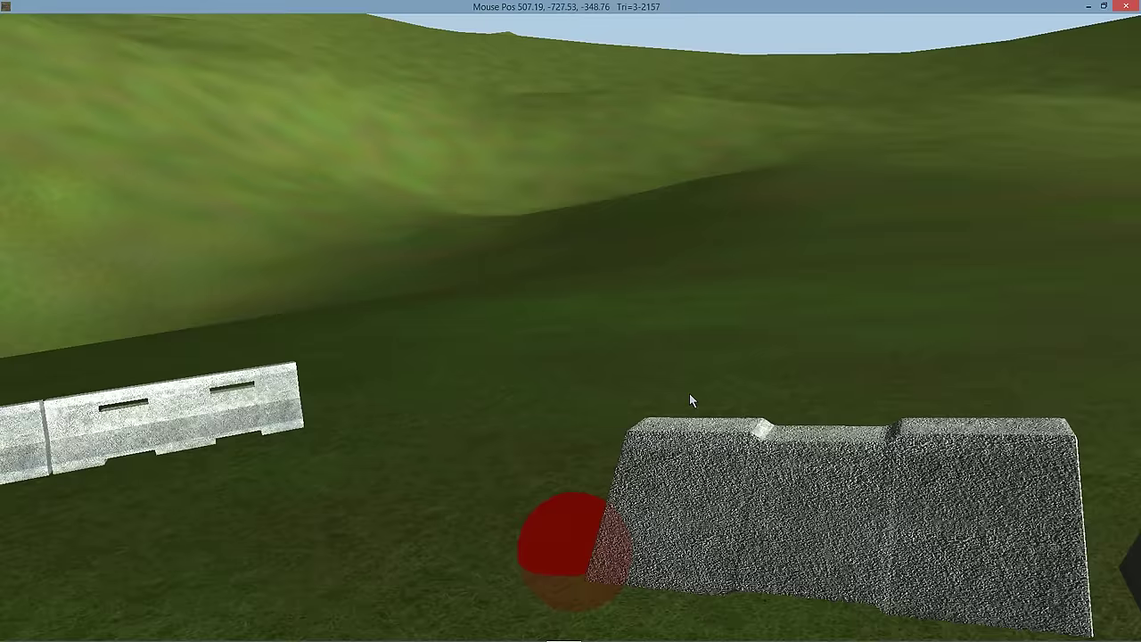
right_drag(689, 394, 764, 392)
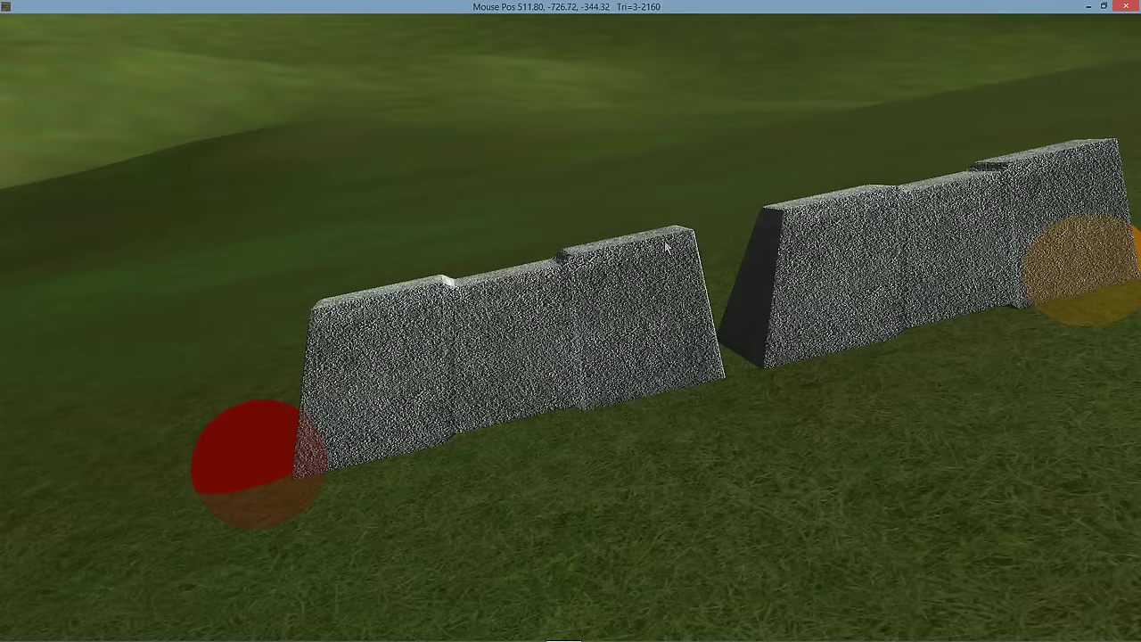
right_drag(669, 248, 587, 247)
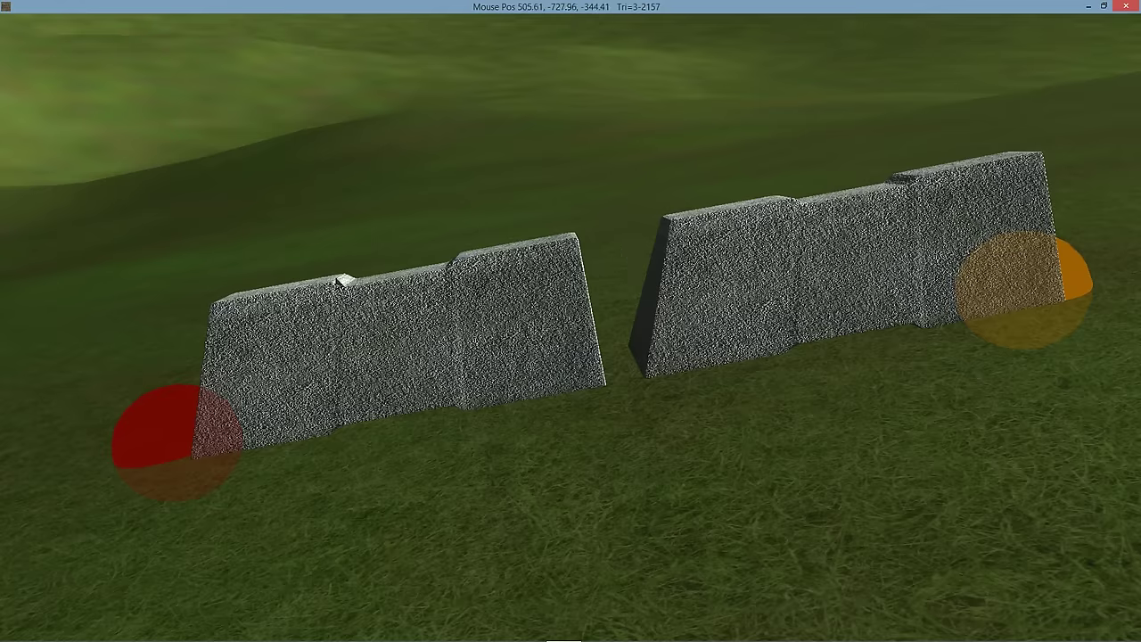
- Set the short wall's concrete block piece to Vertices lowered to Ground (weighted) and inspect both blocks
mouse_move(1139, 364)
click(1066, 451)
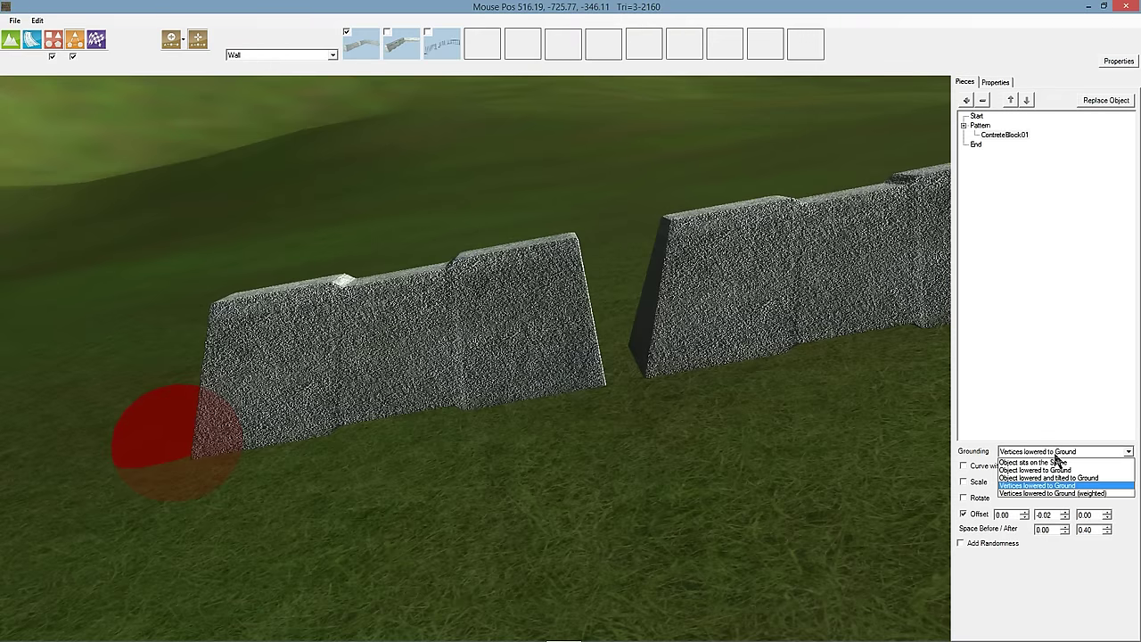
click(1042, 493)
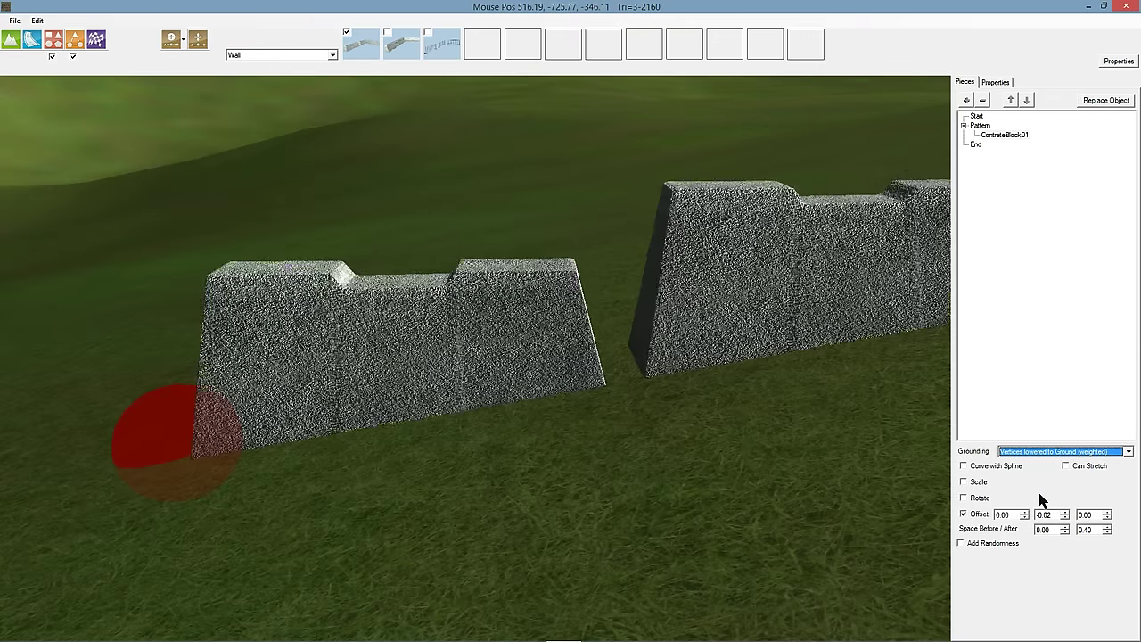
right_drag(693, 412, 830, 241)
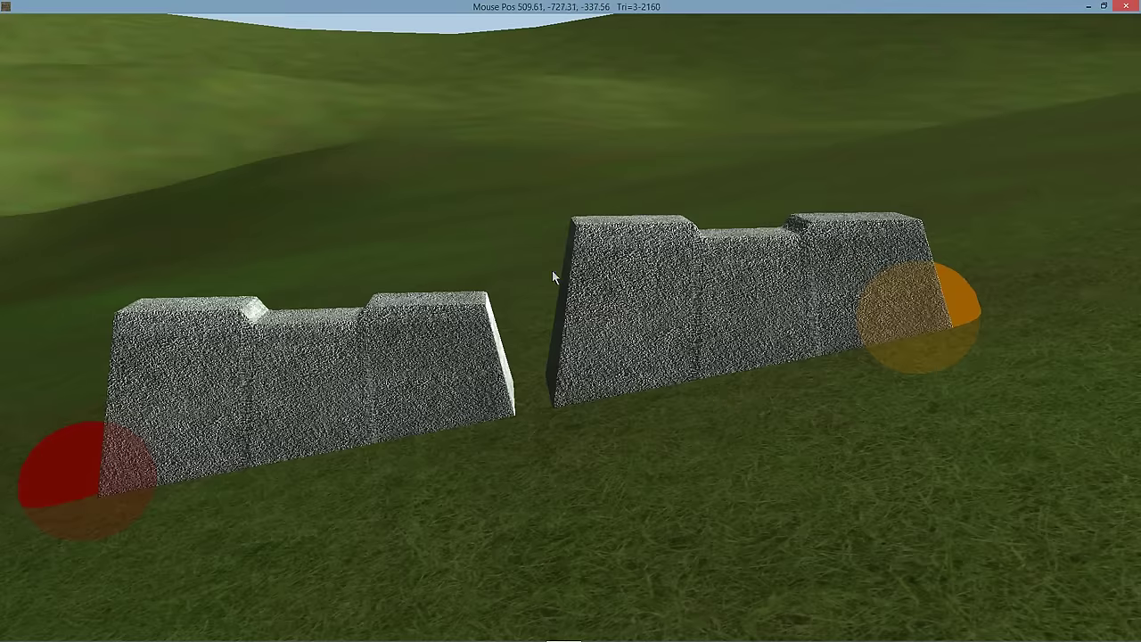
right_drag(517, 414, 534, 391)
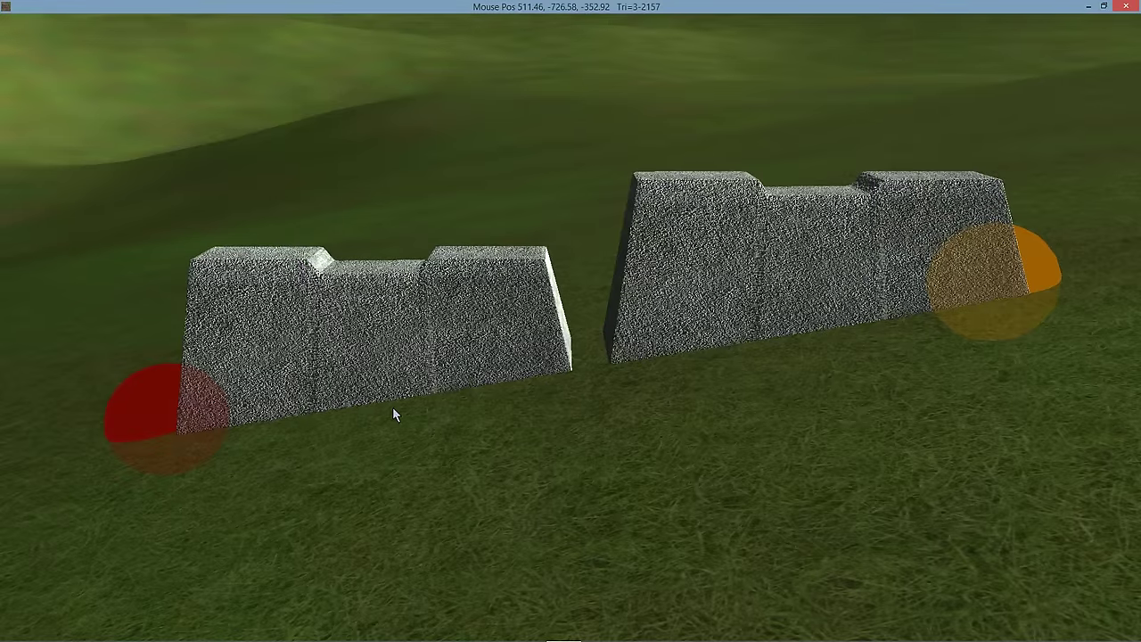
- List All String Objects, choose the blue tyre string, and look through the additional concrete wall and rail objects
right_drag(395, 414, 954, 287)
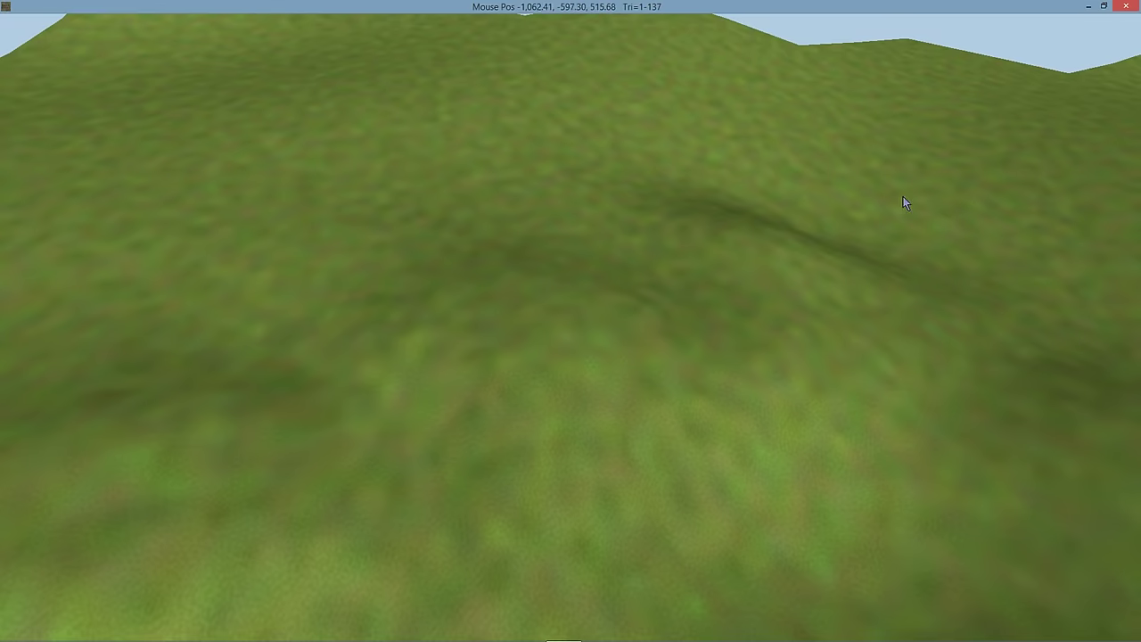
click(255, 57)
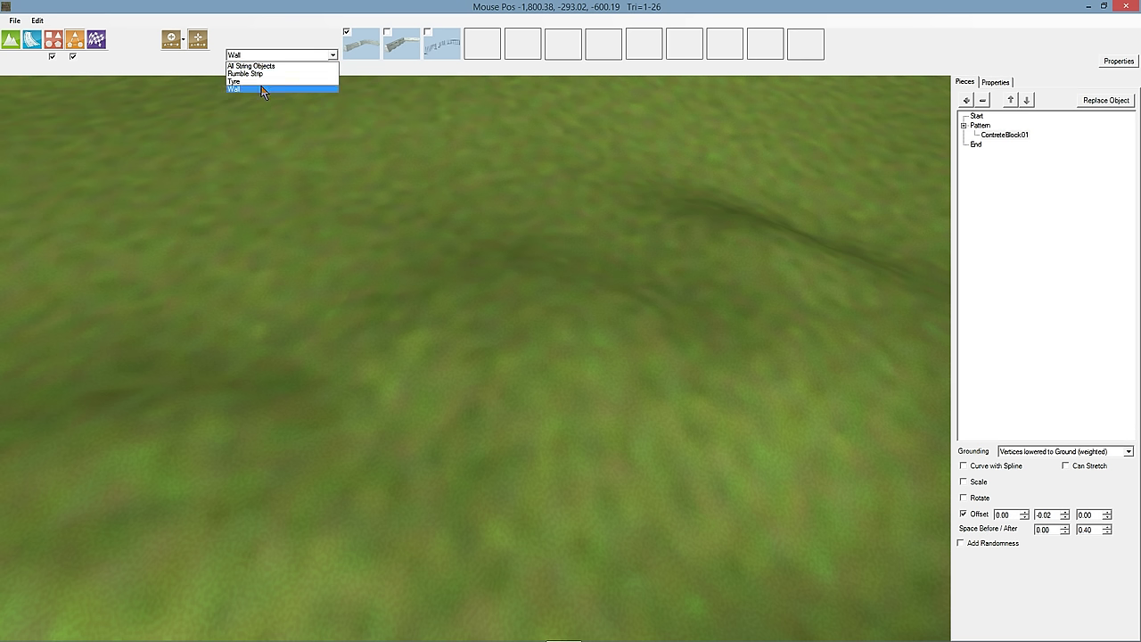
click(268, 67)
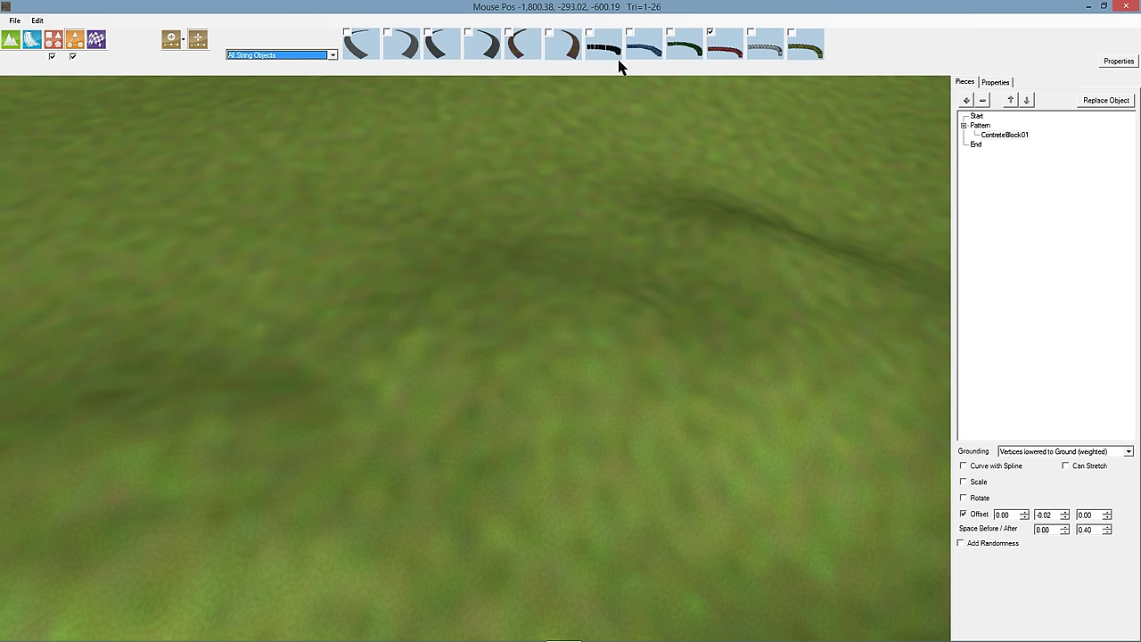
mouse_move(655, 49)
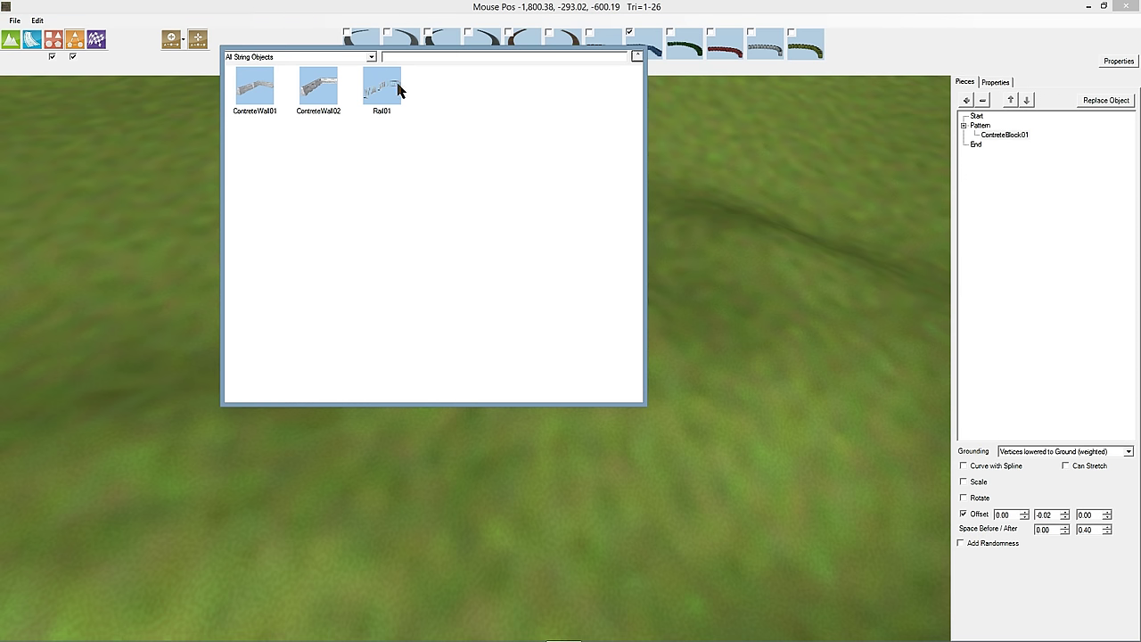
click(637, 57)
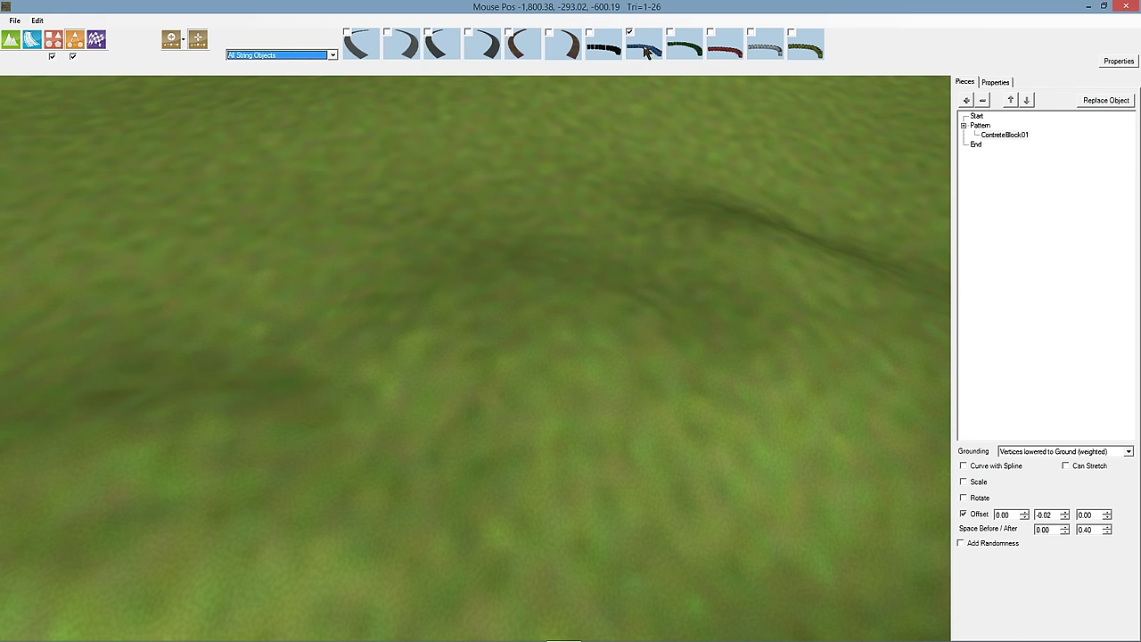
mouse_move(646, 43)
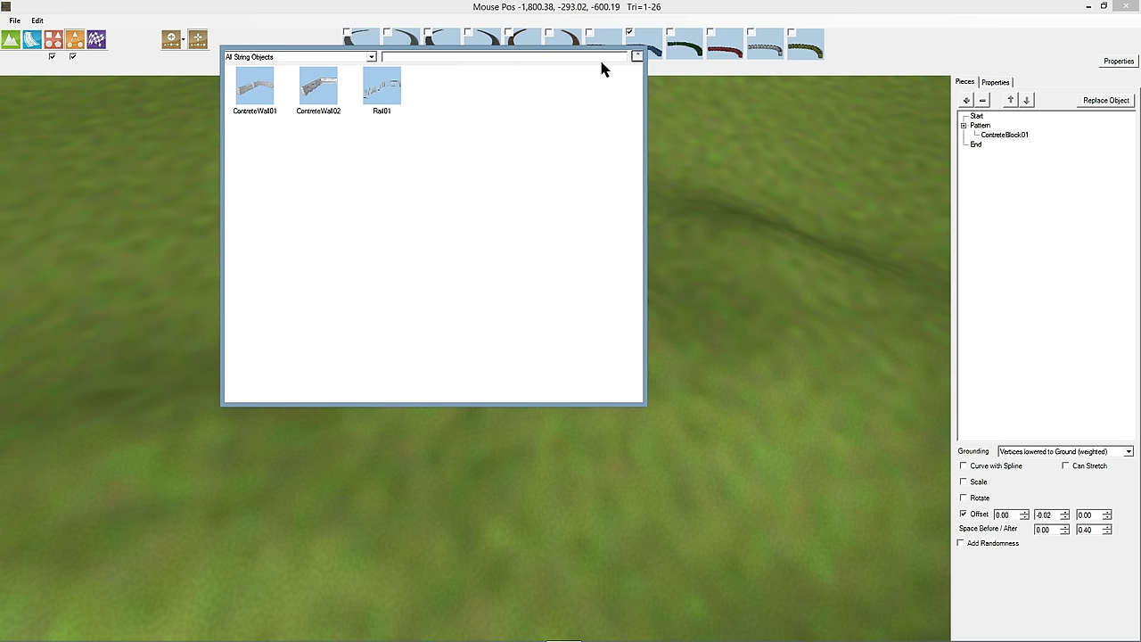
click(638, 58)
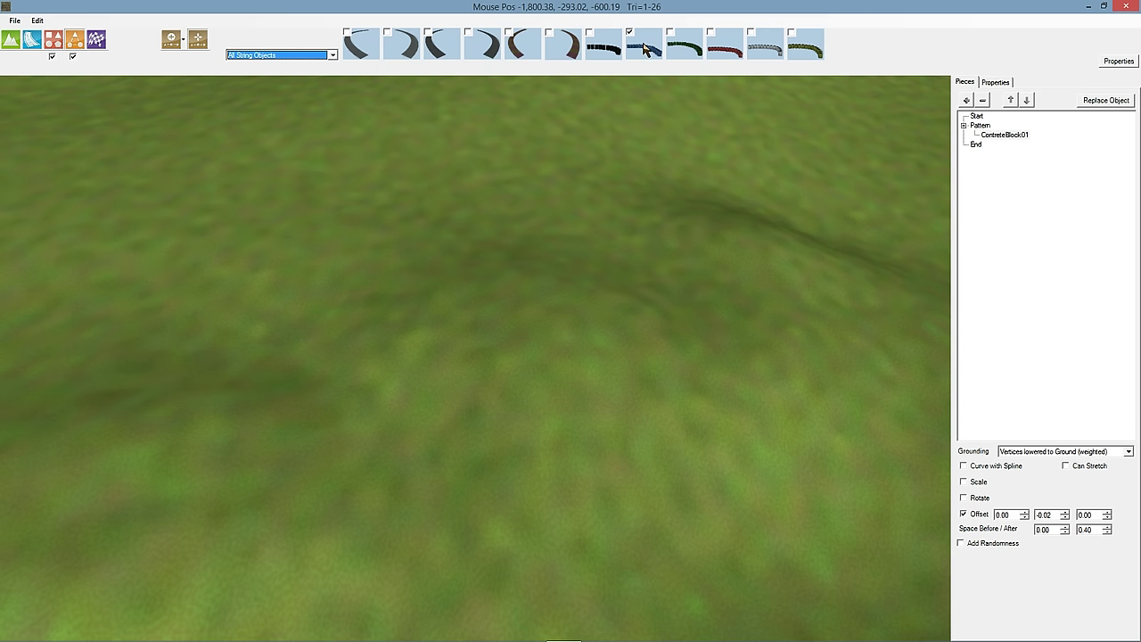
- Create a new blue tyre string and place its nodes in a long line over the open grass hills into the distance
key(space)
scroll(601, 256, up, 4)
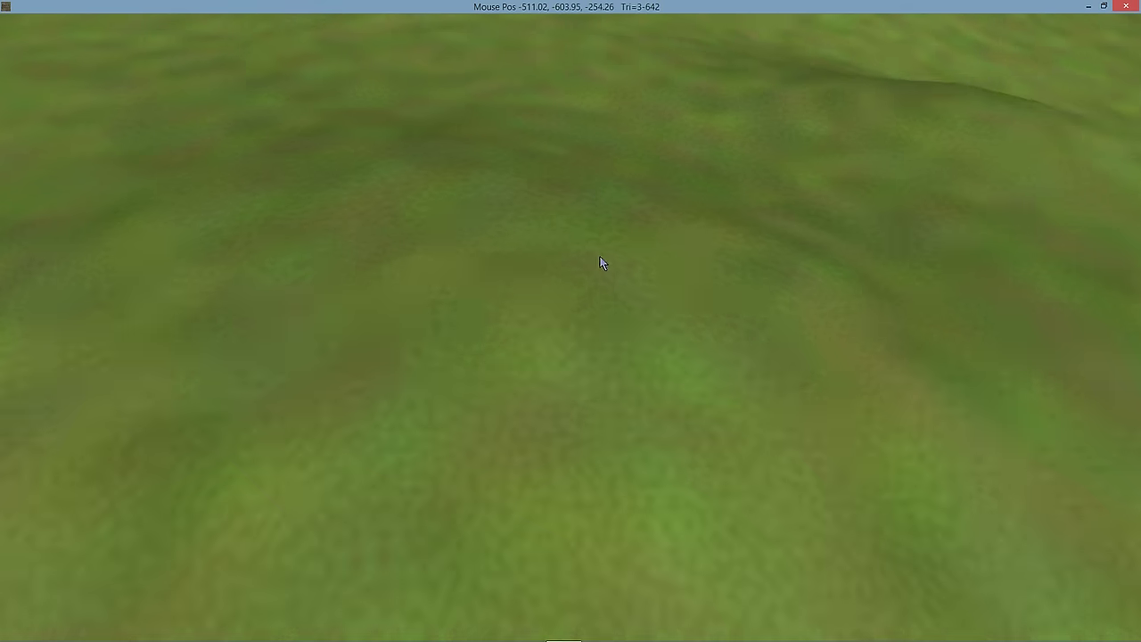
right_drag(395, 242, 98, 4)
key(Tab)
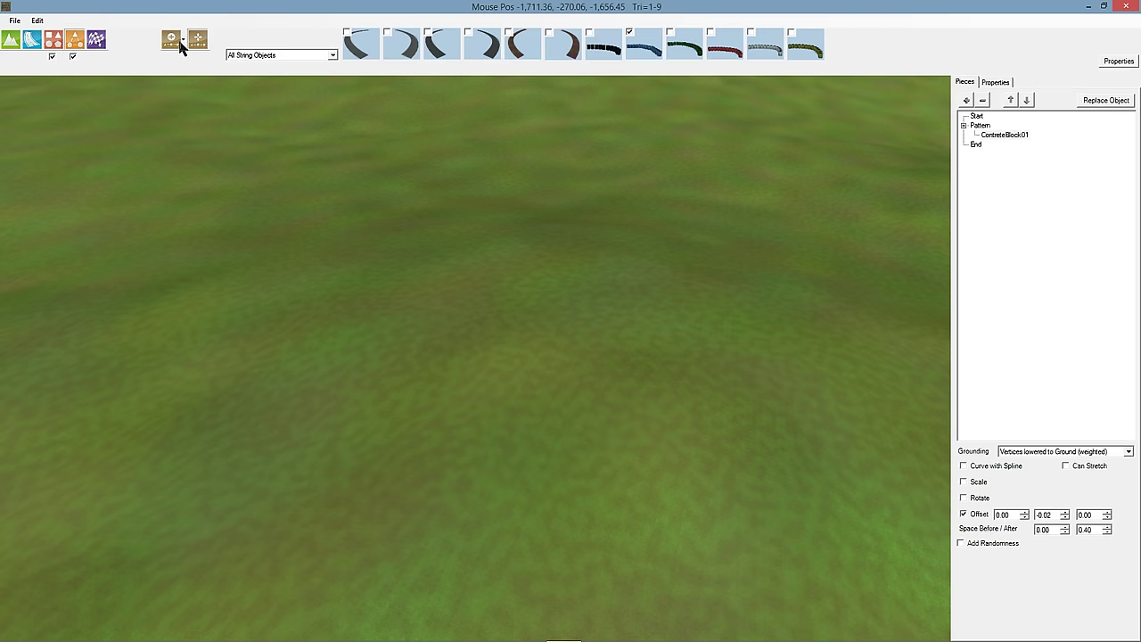
click(183, 41)
click(202, 59)
mouse_move(175, 355)
mouse_down()
mouse_move(340, 279)
mouse_move(505, 258)
mouse_move(641, 280)
mouse_move(653, 305)
mouse_up()
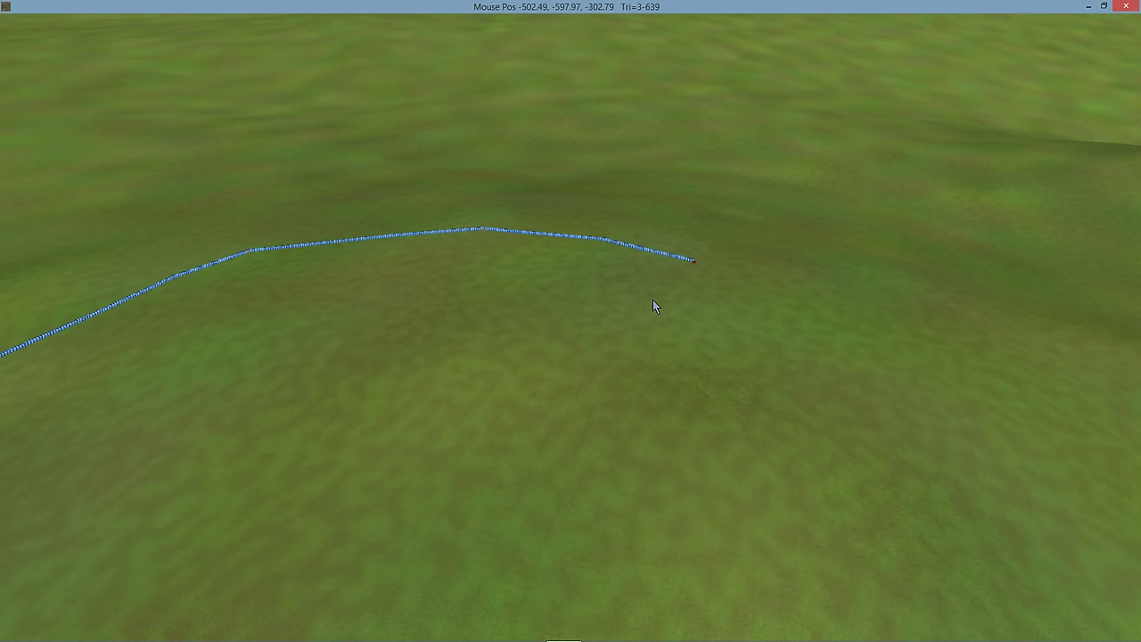
scroll(535, 282, down, 3)
right_drag(462, 278, 651, 275)
click(790, 214)
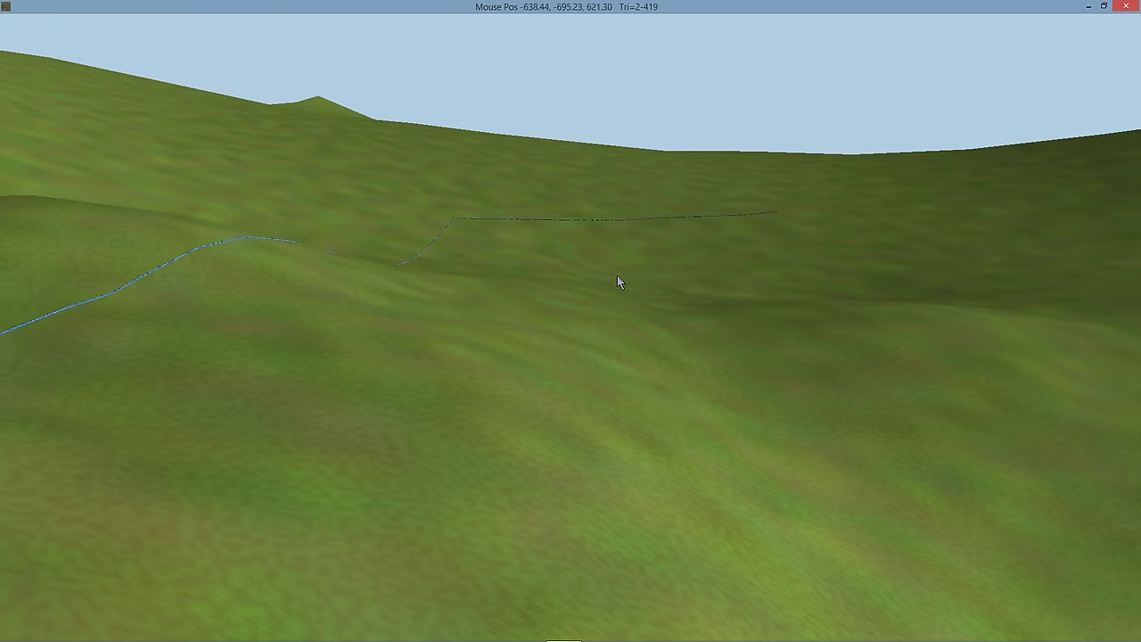
- Inspect the new blue tyre string up close and show its string-level properties, including the LOD In / Out distances
right_drag(764, 283, 739, 124)
scroll(542, 309, up, 3)
right_drag(750, 444, 834, 475)
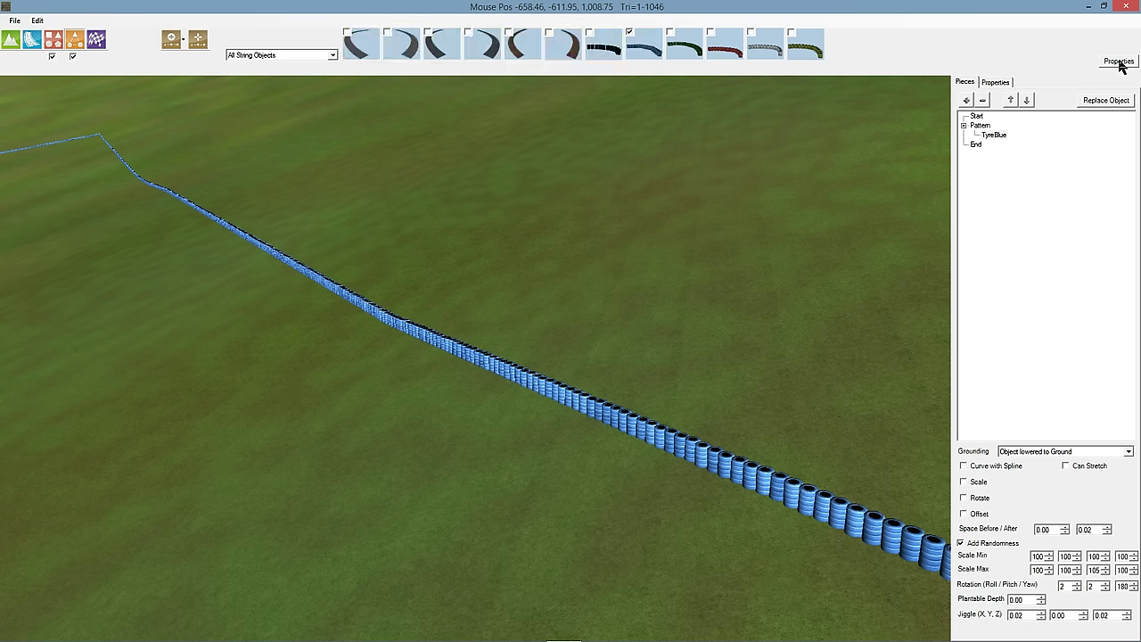
click(1118, 63)
click(1115, 64)
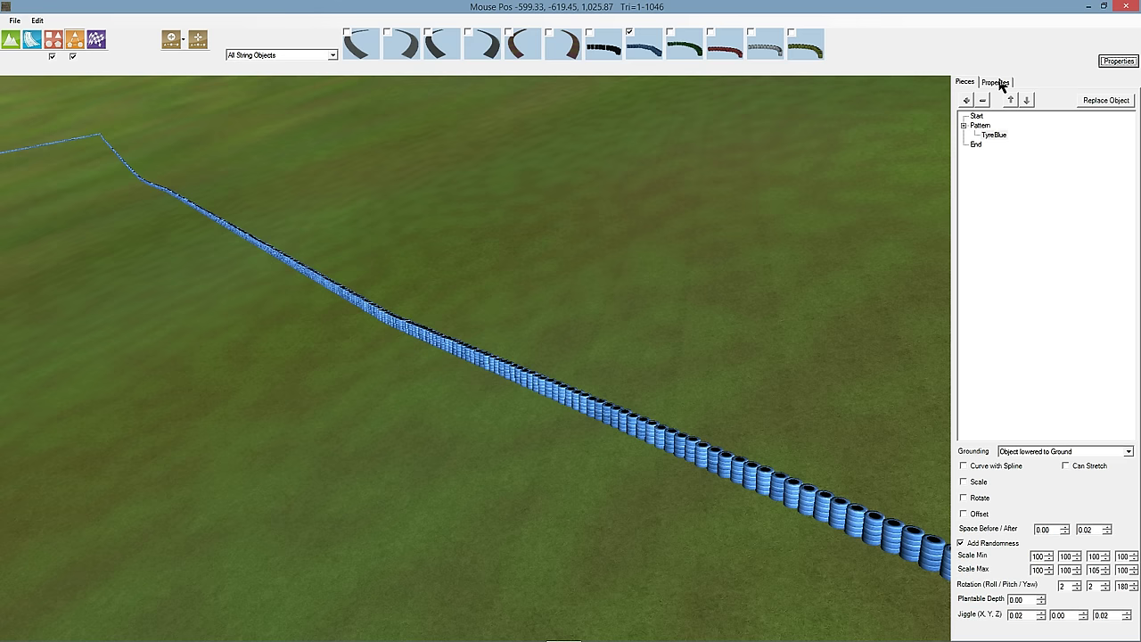
click(997, 82)
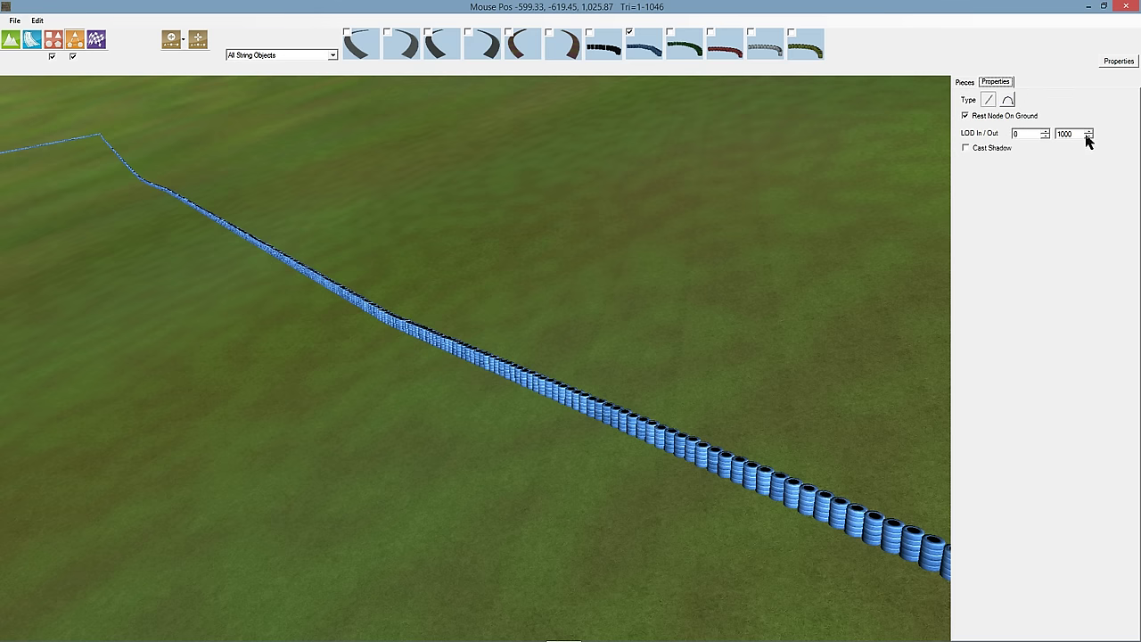
- Return to the road junction and examine the tyre, rumble strip, wall and fence strings around it
right_drag(671, 370, 927, 298)
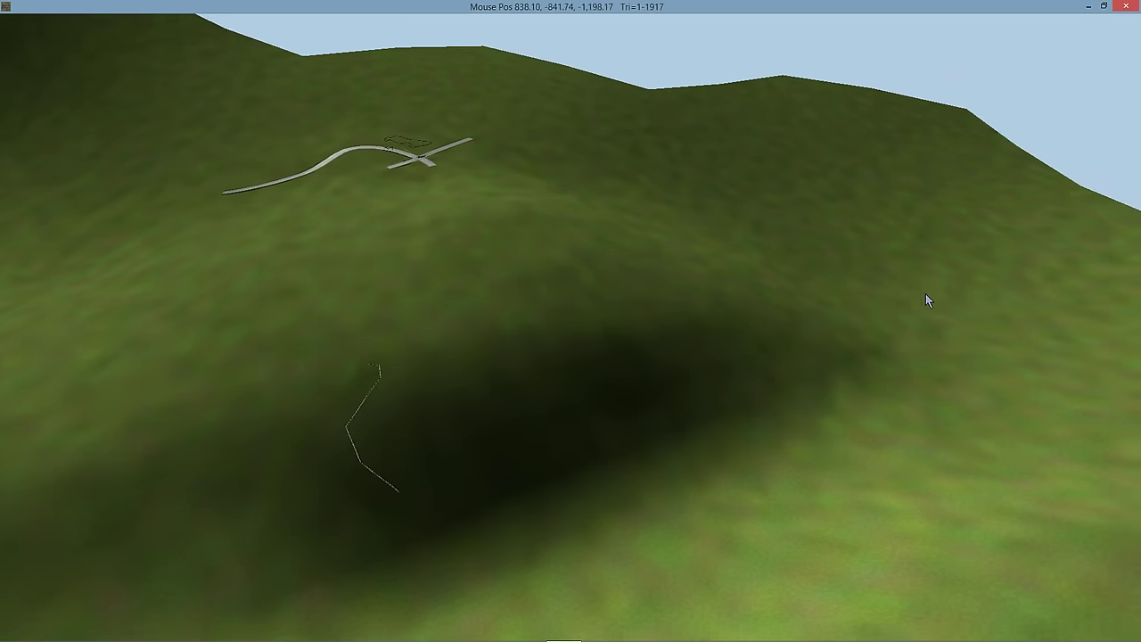
middle_drag(488, 258, 597, 375)
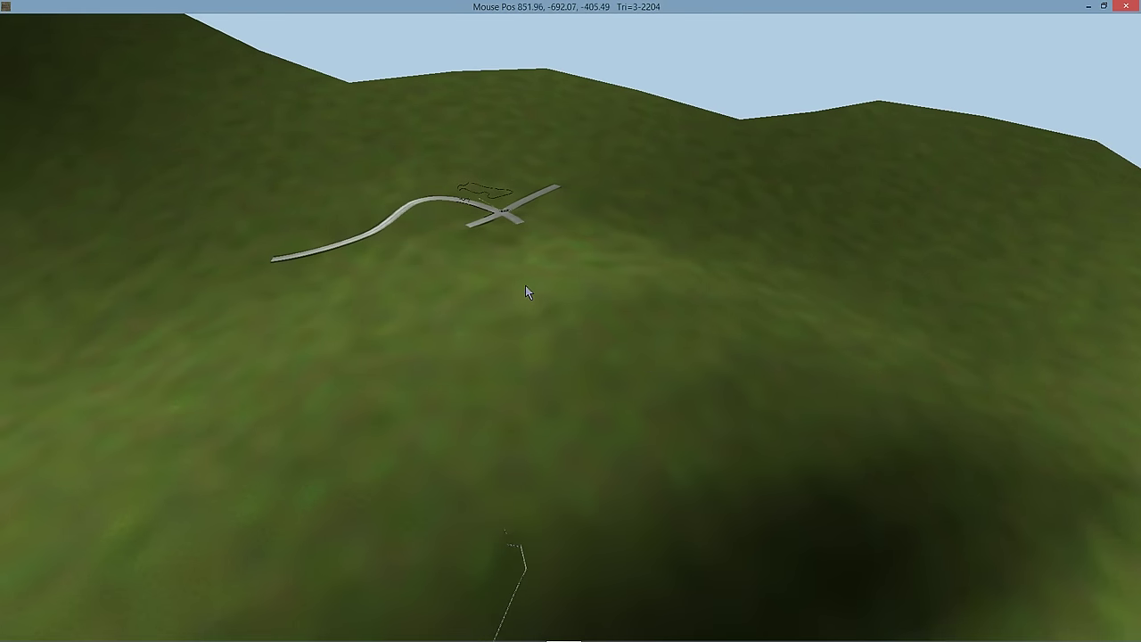
scroll(519, 280, up, 2)
scroll(519, 280, up, 1)
scroll(514, 261, down, 3)
right_drag(514, 260, 463, 384)
scroll(521, 316, up, 4)
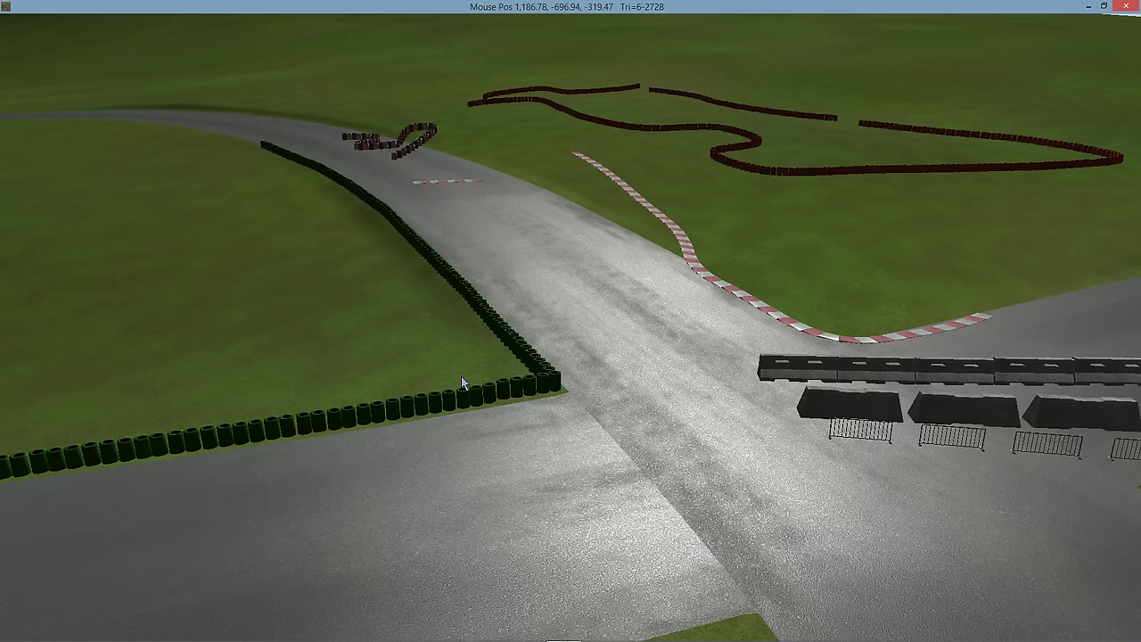